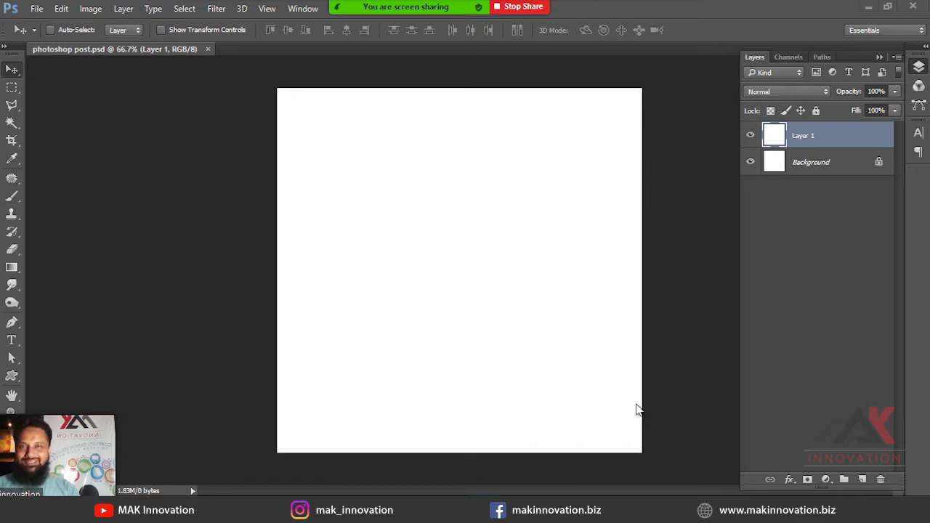
# Open the image OTSOUE0.jpg of the man holding a coffee cup.
pyautogui.click(37, 8)
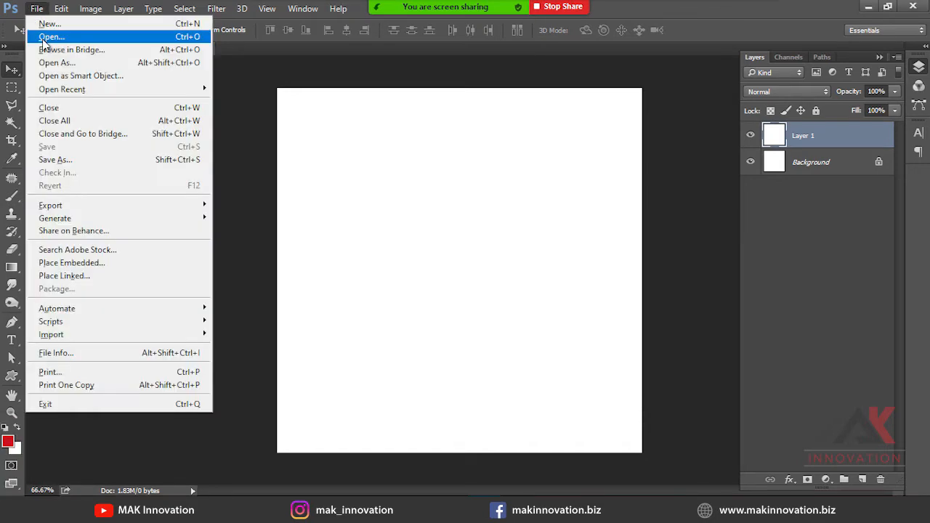
pyautogui.click(41, 36)
pyautogui.doubleClick(279, 123)
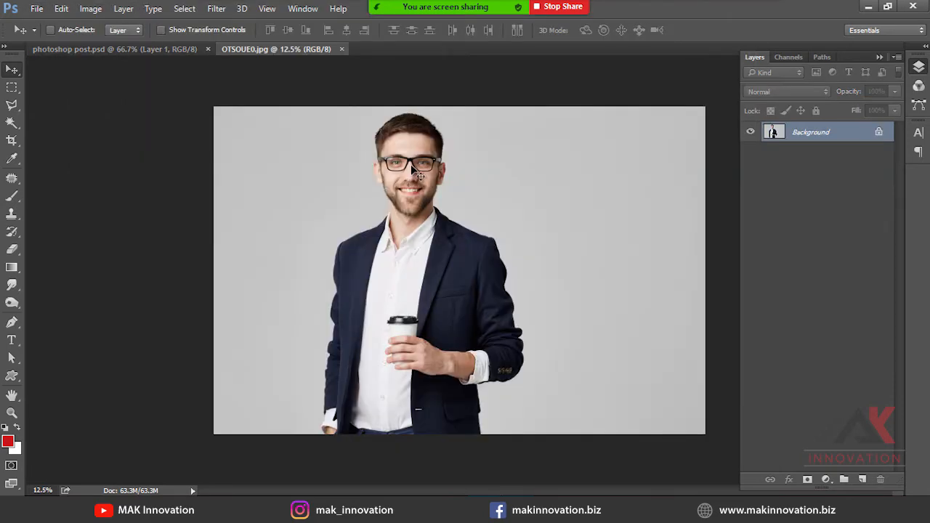
# Float the OTSOUE0.jpg and photoshop post.psd documents as separate windows and arrange them side by side.
pyautogui.moveTo(301, 56); pyautogui.dragTo(209, 112)
pyautogui.moveTo(176, 50); pyautogui.dragTo(172, 93)
pyautogui.click(545, 115)
pyautogui.moveTo(522, 106); pyautogui.dragTo(622, 107)
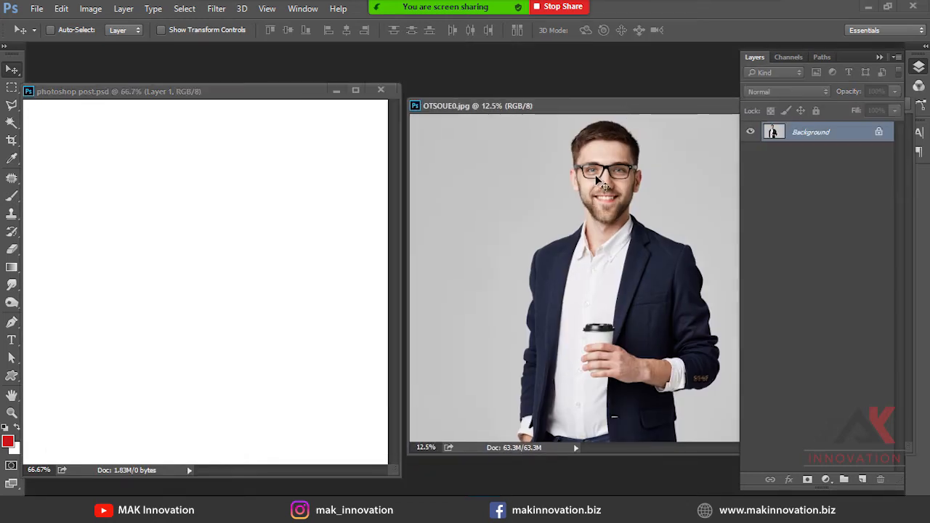
pyautogui.moveTo(560, 107); pyautogui.dragTo(592, 100)
pyautogui.moveTo(268, 93); pyautogui.dragTo(293, 91)
# Copy the man's photo into photoshop post.psd as a new layer and close the OTSOUE0.jpg source document.
pyautogui.click(632, 173)
pyautogui.moveTo(632, 173); pyautogui.dragTo(346, 196)
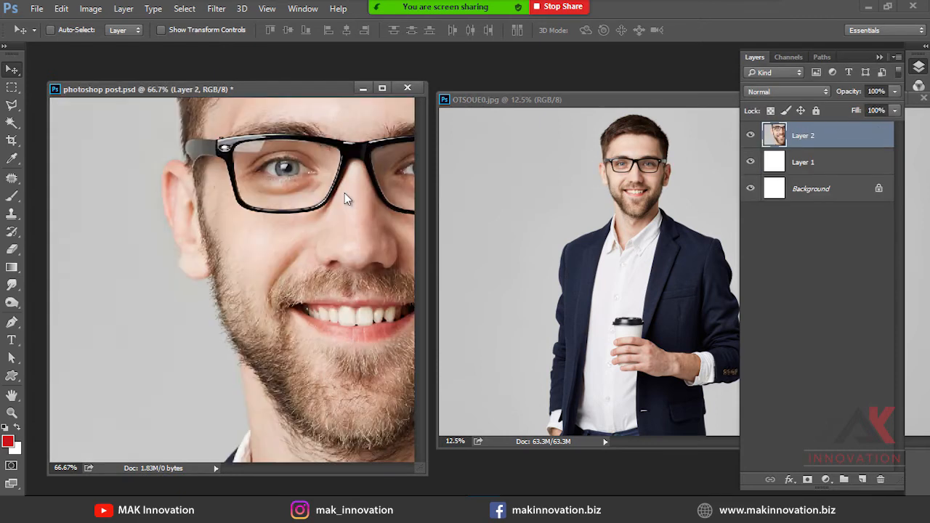
pyautogui.click(547, 94)
pyautogui.moveTo(574, 100); pyautogui.dragTo(328, 122)
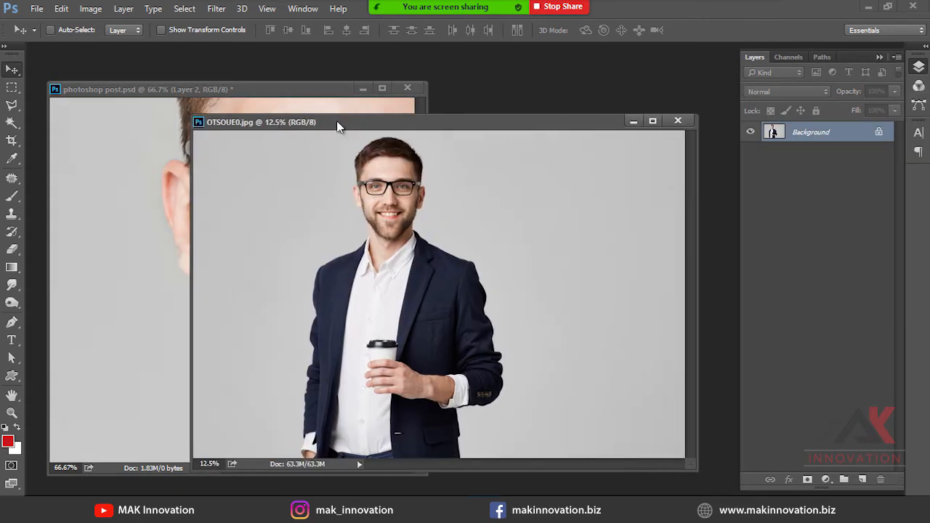
pyautogui.click(678, 121)
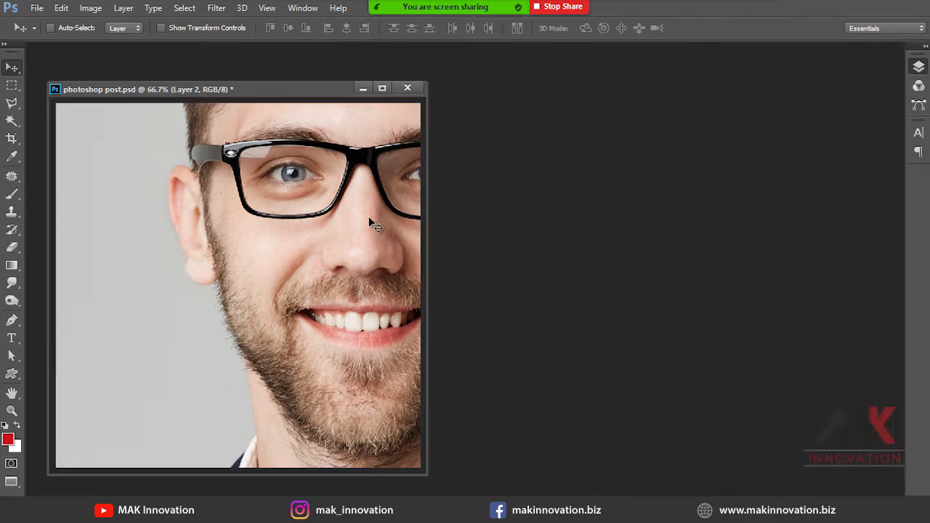
# Switch to full-screen mode and scale the oversized photo layer down proportionally to about 37% with Free Transform.
pyautogui.press('f')
pyautogui.keyDown('alt'); pyautogui.click(505, 257); pyautogui.keyUp('alt')
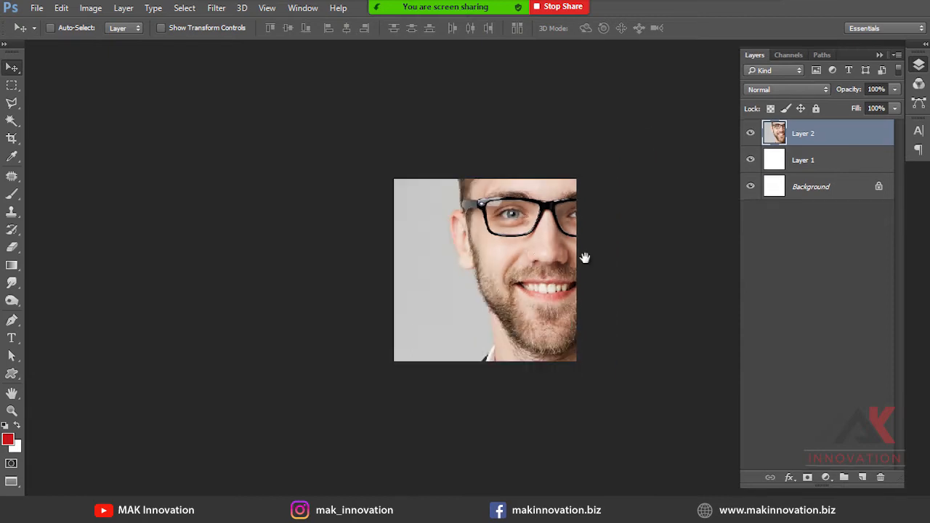
pyautogui.moveTo(585, 257); pyautogui.dragTo(457, 257)
pyautogui.hotkey('ctrl', 'd')
pyautogui.hotkey('ctrl', 't')
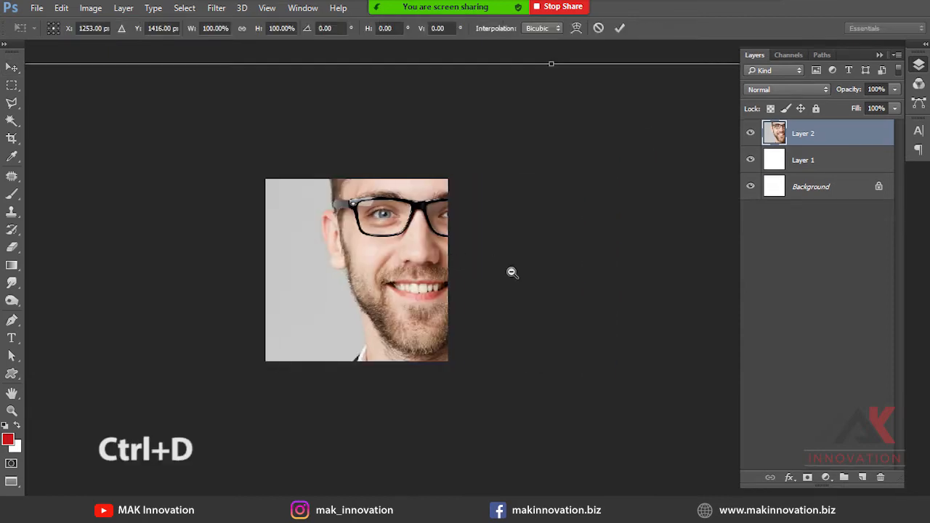
pyautogui.keyDown('alt'); pyautogui.click(511, 272); pyautogui.keyUp('alt')
pyautogui.keyDown('alt'); pyautogui.click(539, 310); pyautogui.keyUp('alt')
pyautogui.keyDown('alt'); pyautogui.click(539, 309); pyautogui.keyUp('alt')
pyautogui.moveTo(581, 338); pyautogui.dragTo(546, 248)
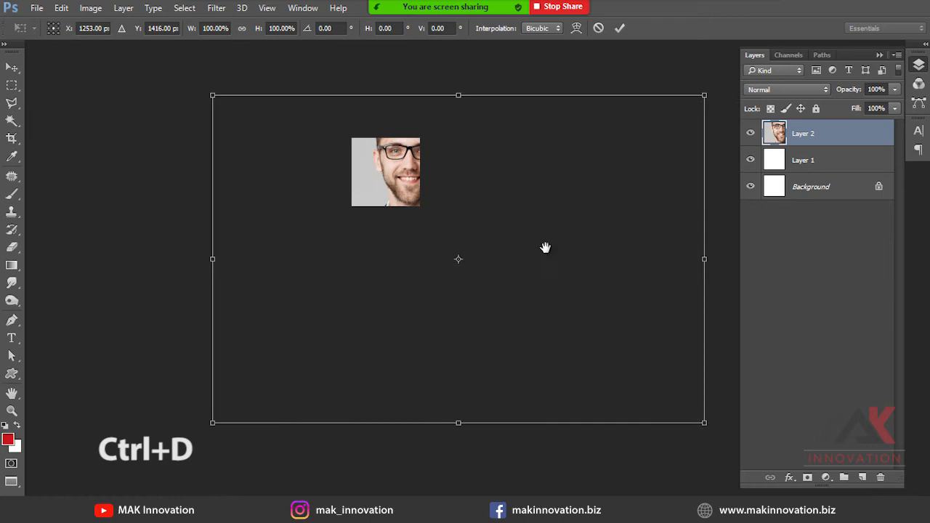
pyautogui.moveTo(706, 421); pyautogui.dragTo(513, 188)
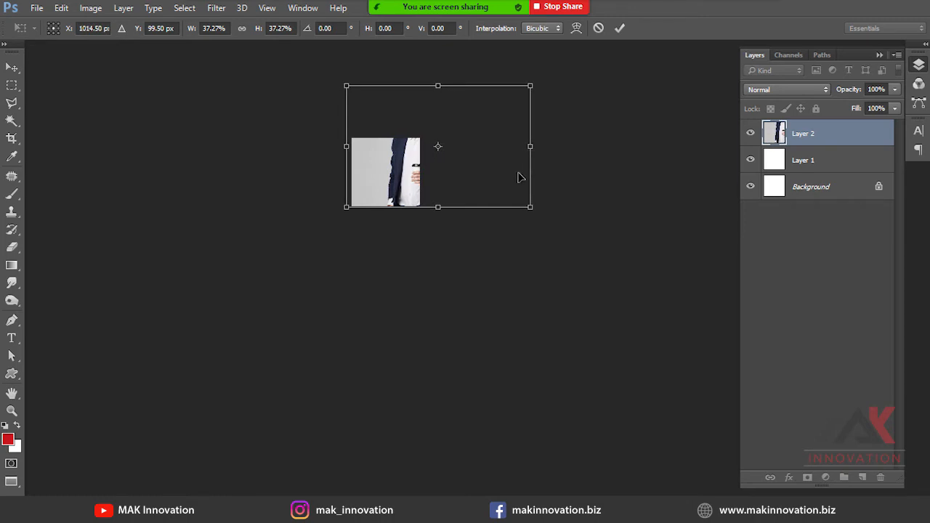
# Shrink the photo layer further, position the man within the canvas, and apply the transform.
pyautogui.moveTo(531, 86); pyautogui.dragTo(484, 124)
pyautogui.moveTo(414, 187); pyautogui.dragTo(399, 205)
pyautogui.press('Return')
pyautogui.hotkey('ctrl', '0')
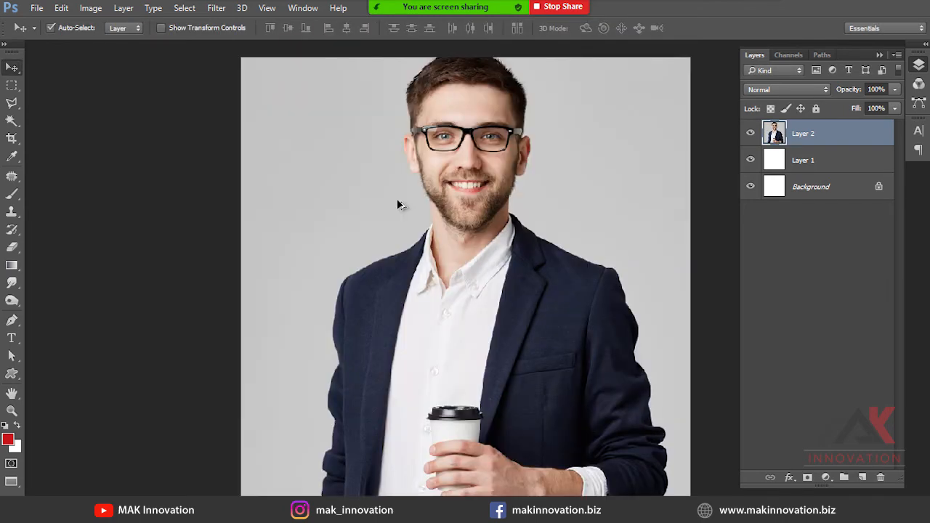
# Shift the photo layer down slightly so the man's whole head fits inside the canvas.
pyautogui.hotkey('ctrl', '+')
pyautogui.moveTo(494, 181); pyautogui.dragTo(370, 317)
pyautogui.moveTo(436, 197)
pyautogui.mouseDown()
pyautogui.moveTo(440, 150)
pyautogui.moveTo(426, 245)
pyautogui.moveTo(436, 188)
pyautogui.mouseUp()
pyautogui.moveTo(422, 146); pyautogui.dragTo(422, 160)
pyautogui.hotkey('ctrl', '-')
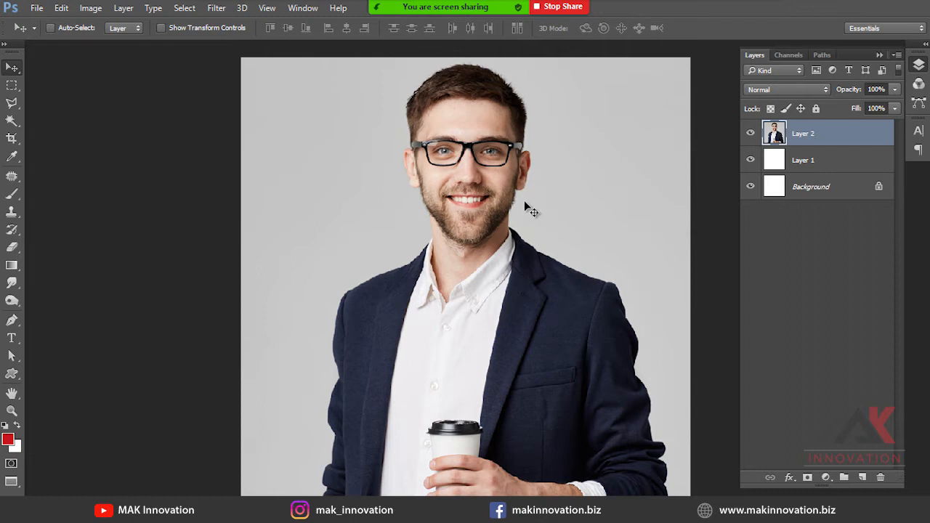
# Extend the canvas height to 10 inches at 8 inches wide, anchored at the top centre so it grows downward.
pyautogui.press('p')
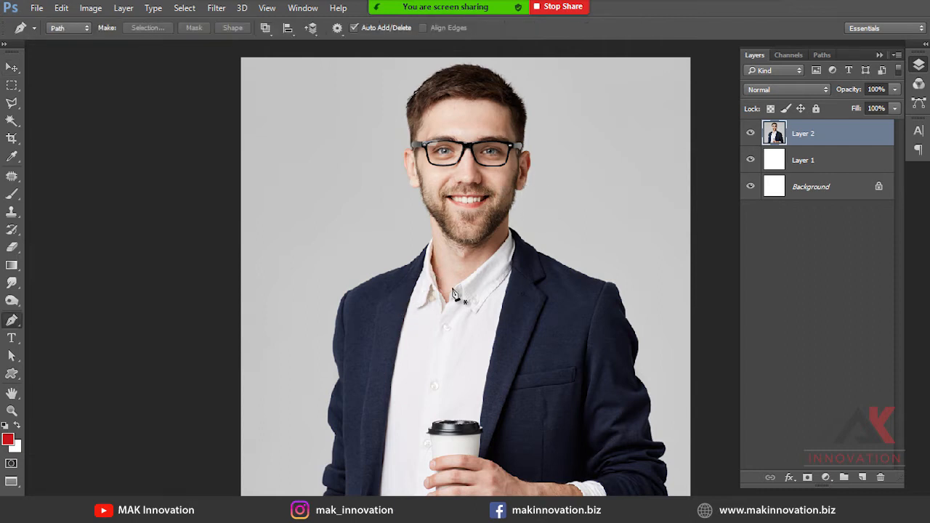
pyautogui.press('v')
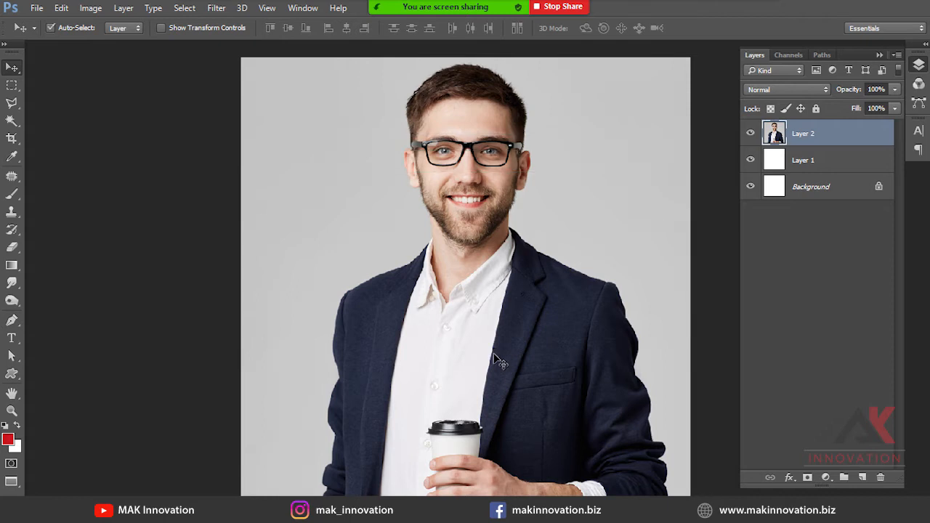
pyautogui.hotkey('ctrl', '-')
pyautogui.hotkey('ctrl', 'alt', 'c')
pyautogui.click(451, 238)
pyautogui.click(451, 200)
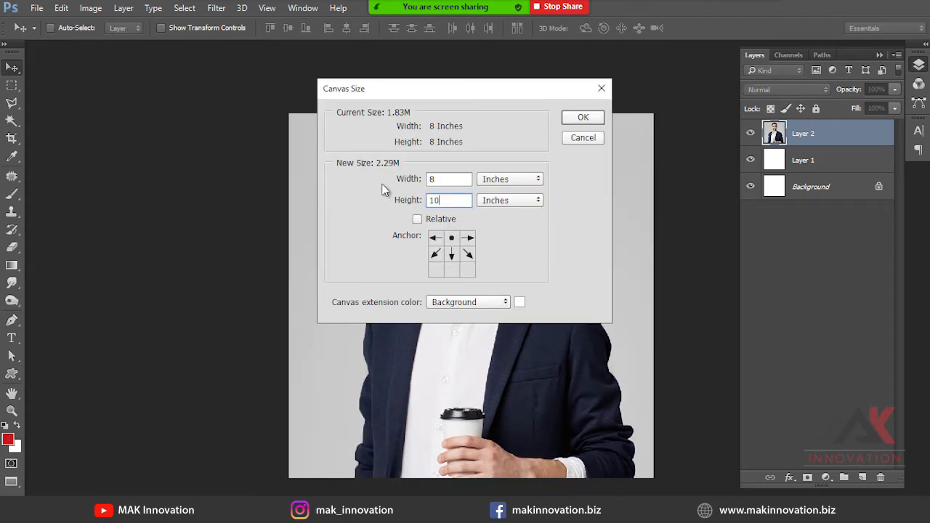
pyautogui.press('Return')
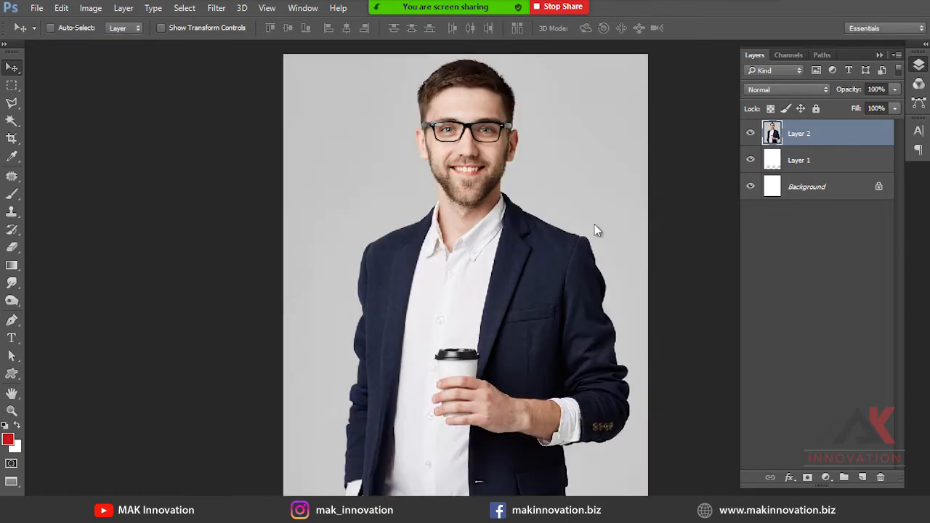
pyautogui.moveTo(507, 341); pyautogui.dragTo(517, 290)
pyautogui.hotkey('ctrl', 'z')
# Start a Pen path at the photo's lower edge beside the man's left-hand wrist and trace up the white cuff.
pyautogui.press('p')
pyautogui.keyDown('ctrl'); pyautogui.click(412, 416); pyautogui.keyUp('ctrl')
pyautogui.keyDown('ctrl'); pyautogui.click(411, 416); pyautogui.keyUp('ctrl')
pyautogui.keyDown('ctrl'); pyautogui.click(412, 416); pyautogui.keyUp('ctrl')
pyautogui.moveTo(411, 416); pyautogui.dragTo(449, 196)
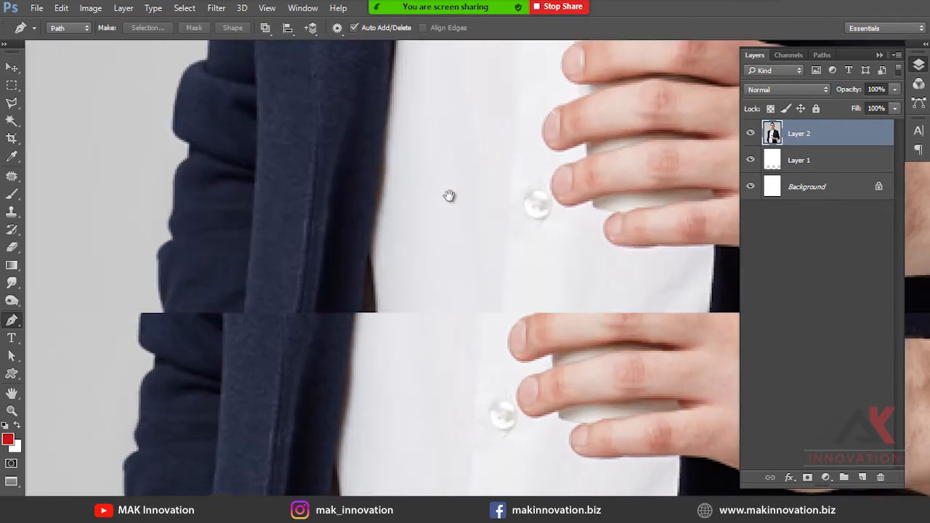
pyautogui.keyDown('ctrl'); pyautogui.keyDown('alt'); pyautogui.click(382, 435); pyautogui.keyUp('alt'); pyautogui.keyUp('ctrl')
pyautogui.moveTo(383, 440); pyautogui.dragTo(434, 260)
pyautogui.moveTo(308, 354); pyautogui.dragTo(272, 370)
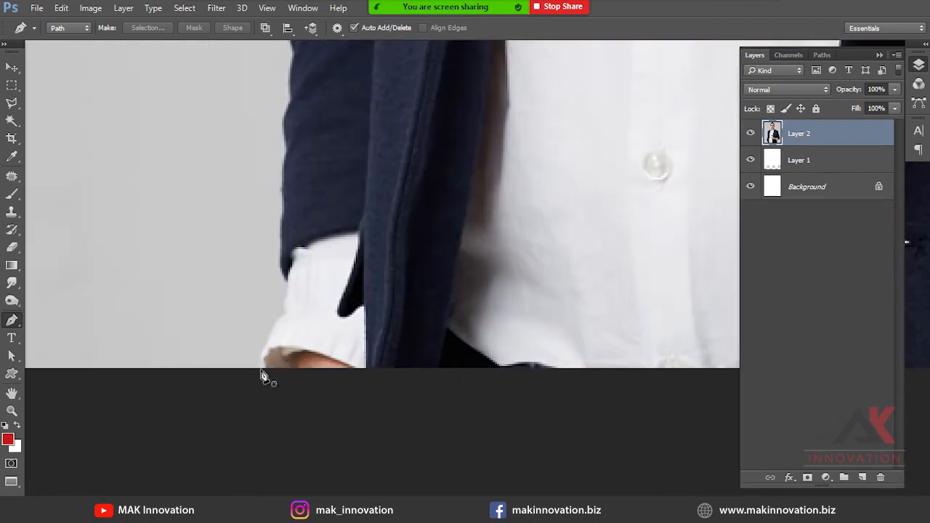
pyautogui.scroll(1, 263, 376)
pyautogui.click(263, 376)
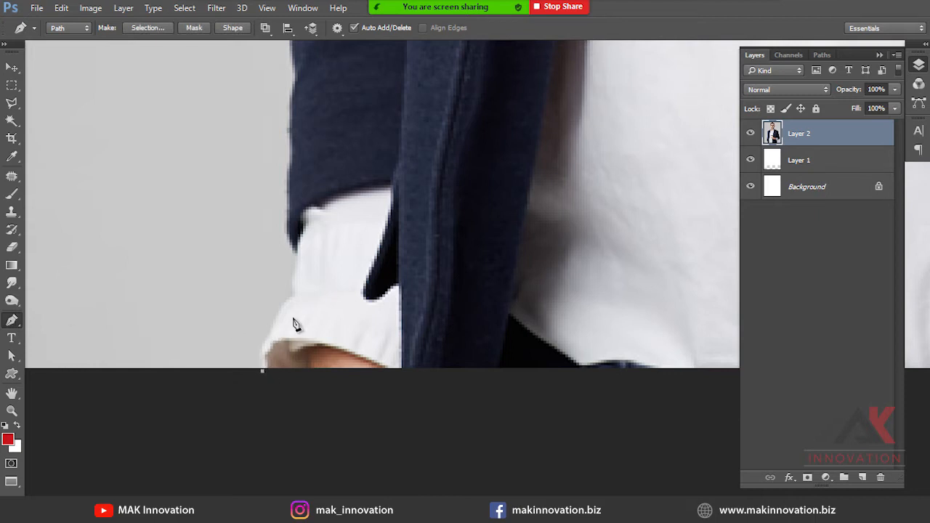
pyautogui.click(295, 283)
pyautogui.click(295, 250)
# Continue the Pen path with curved points up the jacket sleeve edge just above the white cuff.
pyautogui.moveTo(299, 220); pyautogui.dragTo(265, 349)
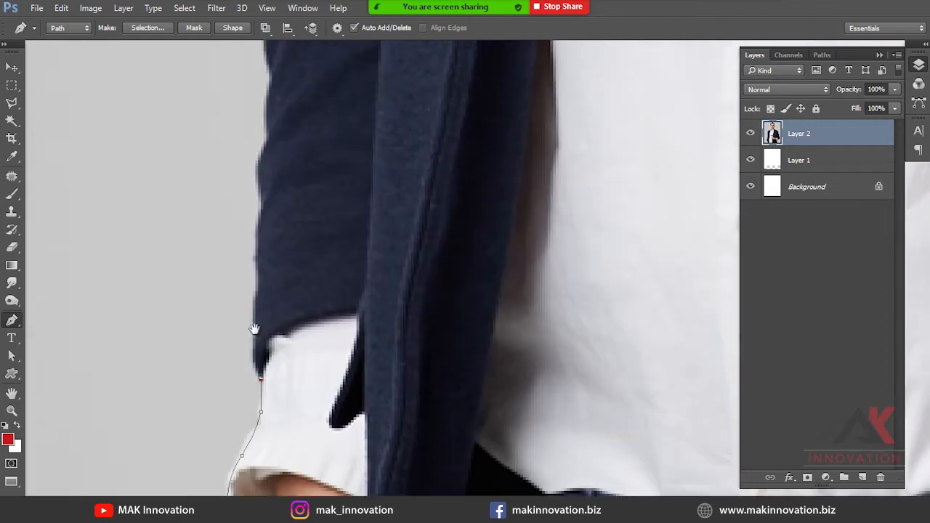
pyautogui.moveTo(255, 315); pyautogui.dragTo(258, 292)
pyautogui.press('f')
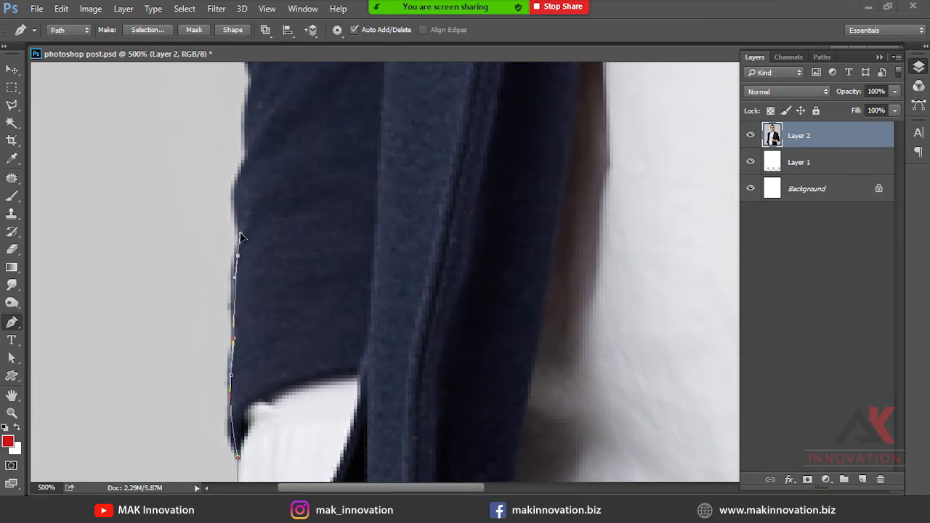
pyautogui.scroll(2, 245, 240)
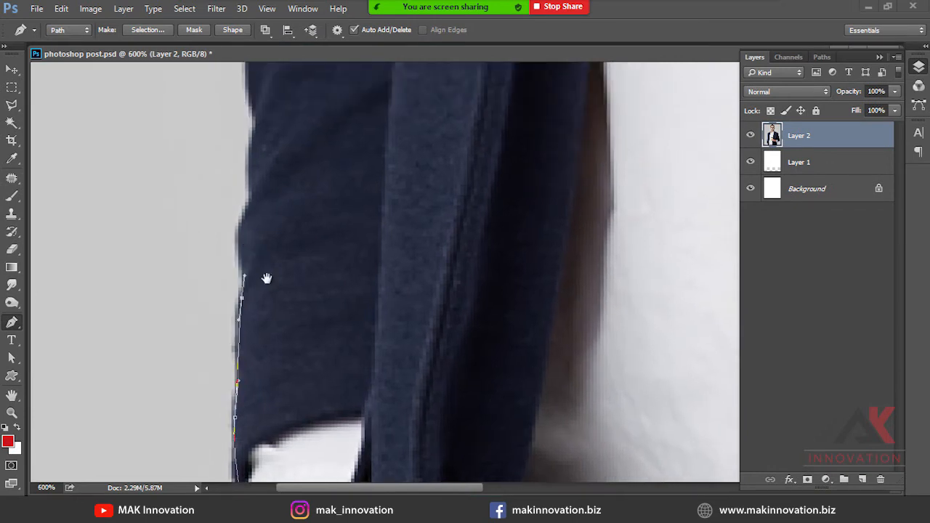
pyautogui.scroll(1, 269, 278)
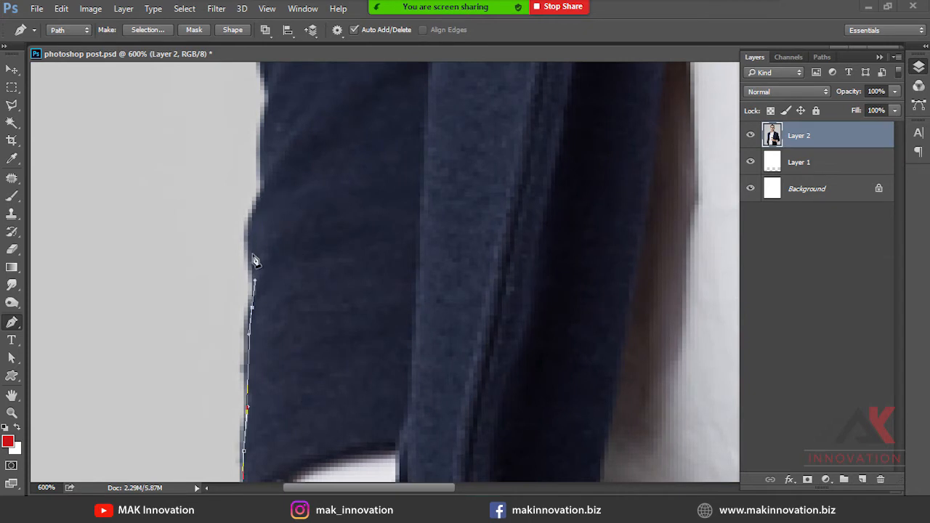
# Extend the path around the two lower sleeve folds up to the notch beneath the next fold.
pyautogui.hotkey('ctrl', '0')
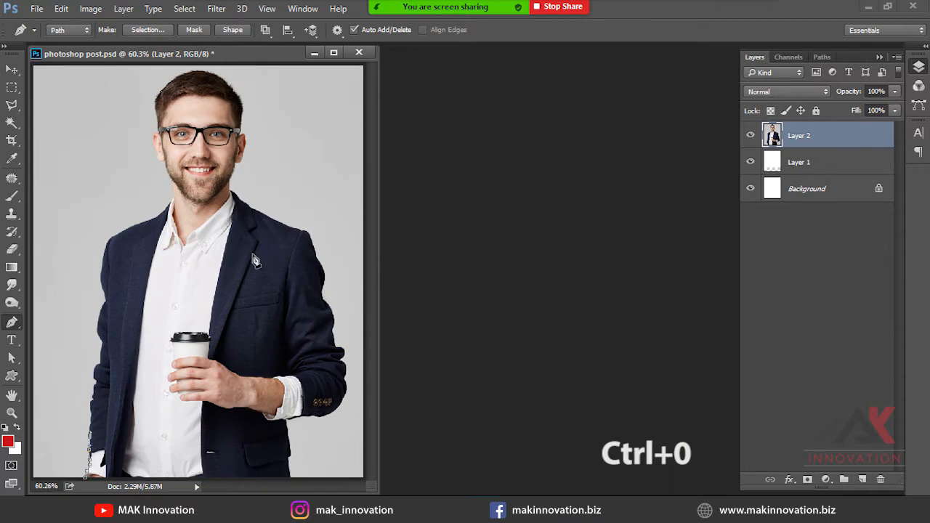
pyautogui.press('f')
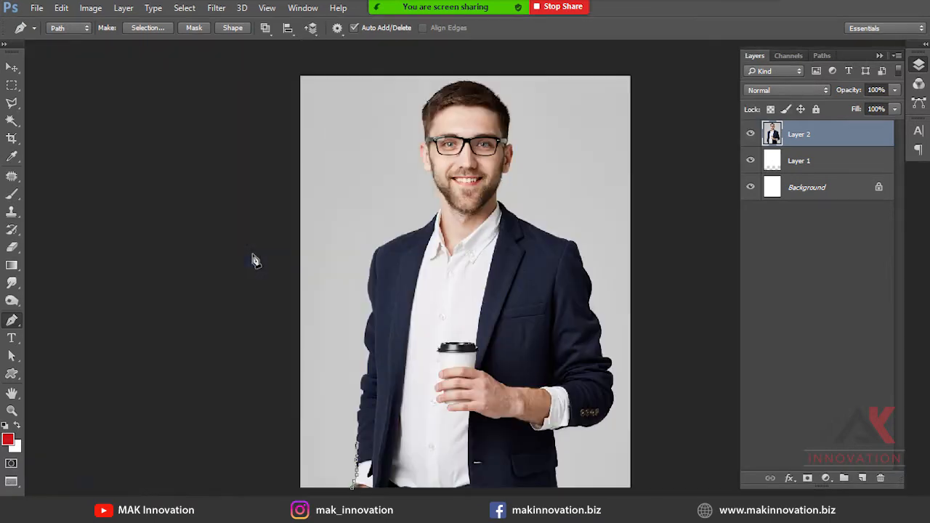
pyautogui.moveTo(362, 362); pyautogui.dragTo(390, 444)
pyautogui.moveTo(388, 442); pyautogui.dragTo(359, 216)
pyautogui.moveTo(237, 150); pyautogui.dragTo(535, 405)
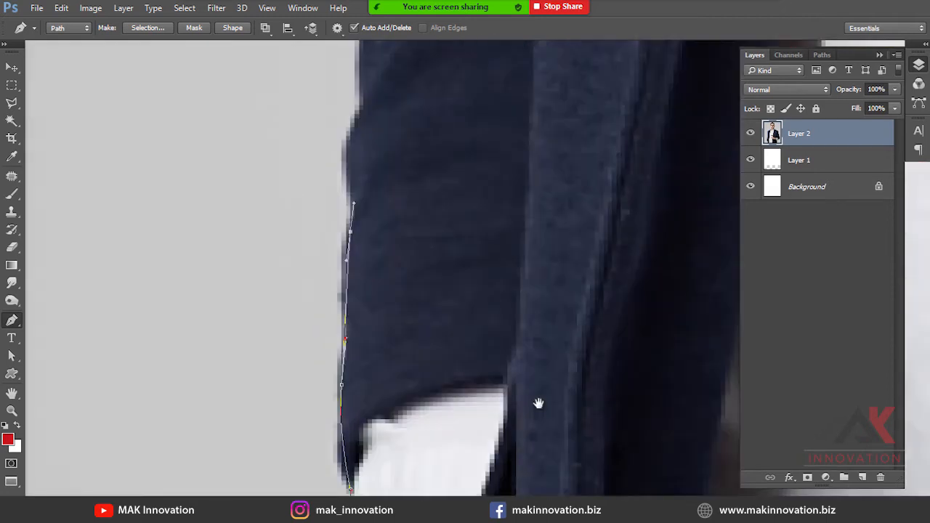
pyautogui.moveTo(360, 125); pyautogui.dragTo(338, 228)
pyautogui.moveTo(334, 170); pyautogui.dragTo(338, 220)
pyautogui.moveTo(336, 180); pyautogui.dragTo(331, 201)
pyautogui.click(314, 172)
pyautogui.moveTo(312, 149); pyautogui.dragTo(311, 231)
pyautogui.moveTo(311, 193)
pyautogui.mouseDown()
pyautogui.moveTo(290, 254)
pyautogui.moveTo(290, 217)
pyautogui.moveTo(325, 200)
pyautogui.mouseUp()
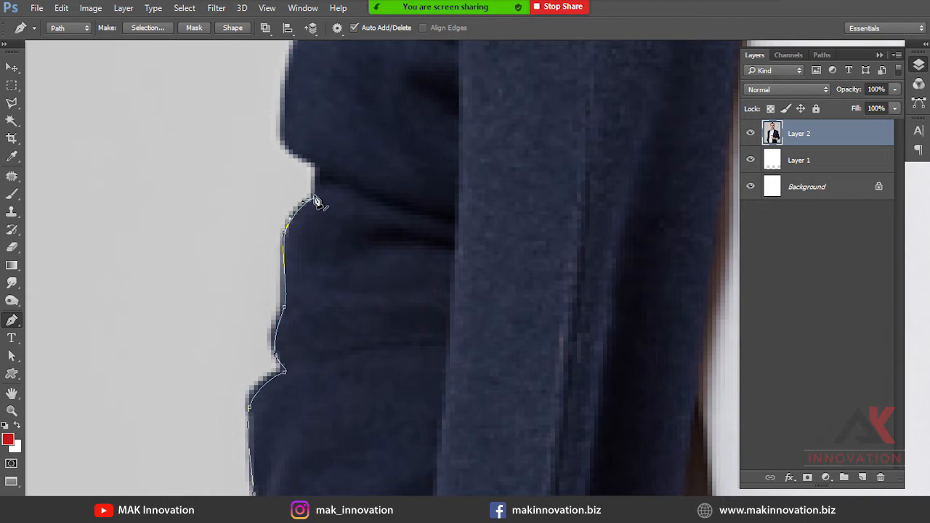
# Place a corner point at the notch and trace the large rounded sleeve fold above it to its upper inner corner.
pyautogui.moveTo(318, 199); pyautogui.dragTo(303, 239)
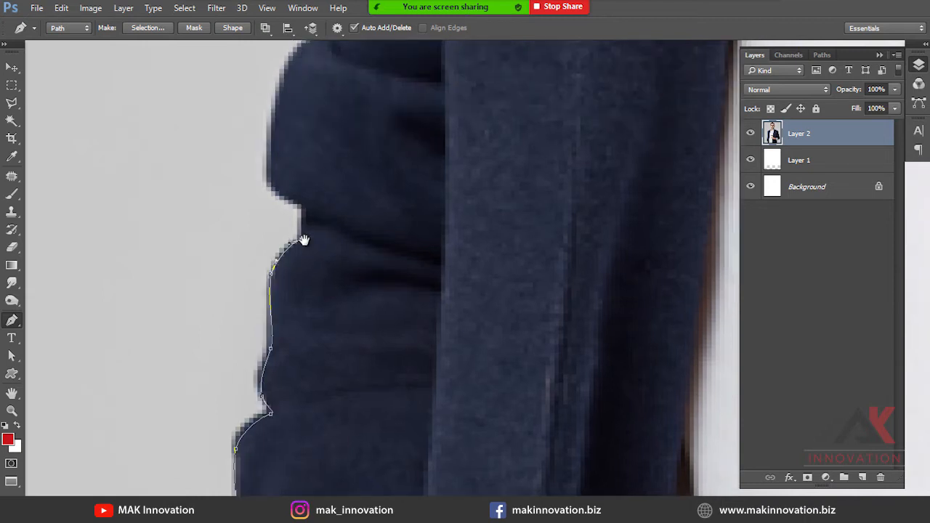
pyautogui.press('alt')
pyautogui.click(303, 209)
pyautogui.moveTo(305, 197); pyautogui.dragTo(307, 259)
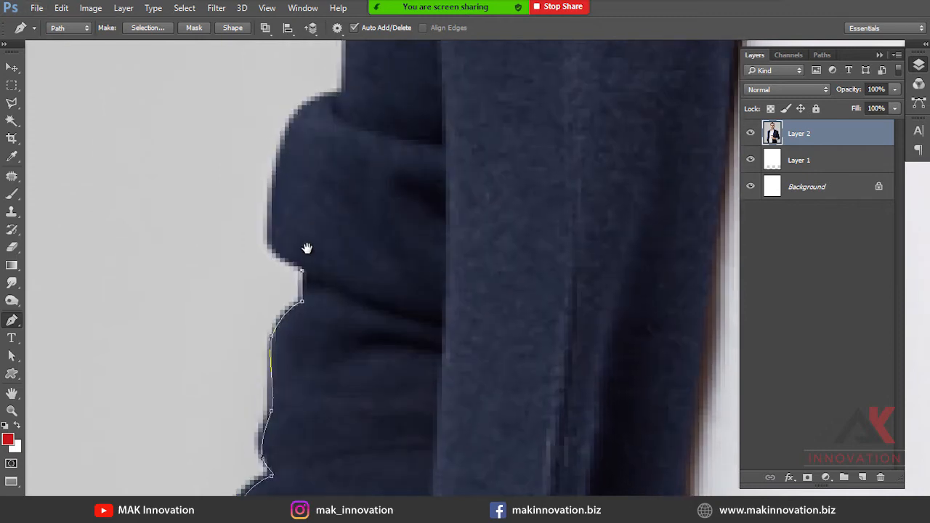
pyautogui.moveTo(267, 226); pyautogui.dragTo(255, 279)
pyautogui.moveTo(248, 245); pyautogui.dragTo(257, 219)
pyautogui.moveTo(305, 192); pyautogui.dragTo(335, 193)
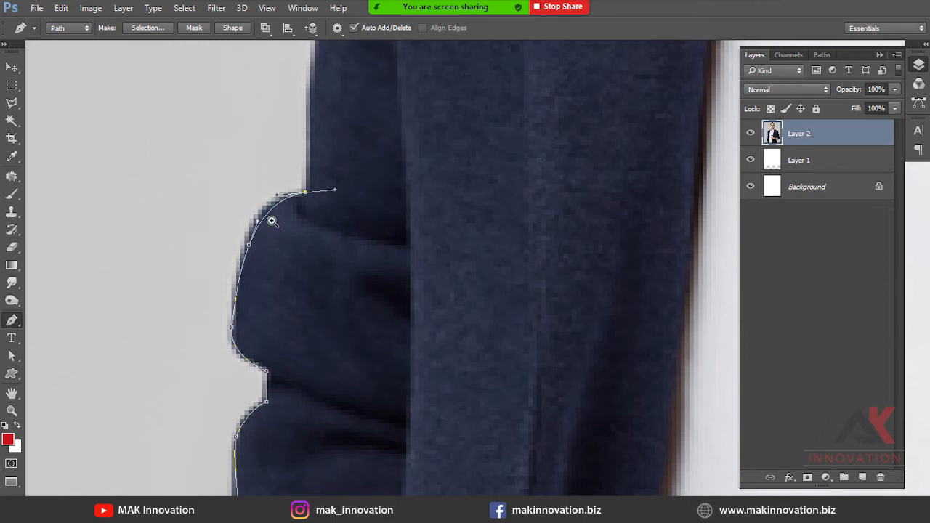
pyautogui.scroll(1, 272, 217)
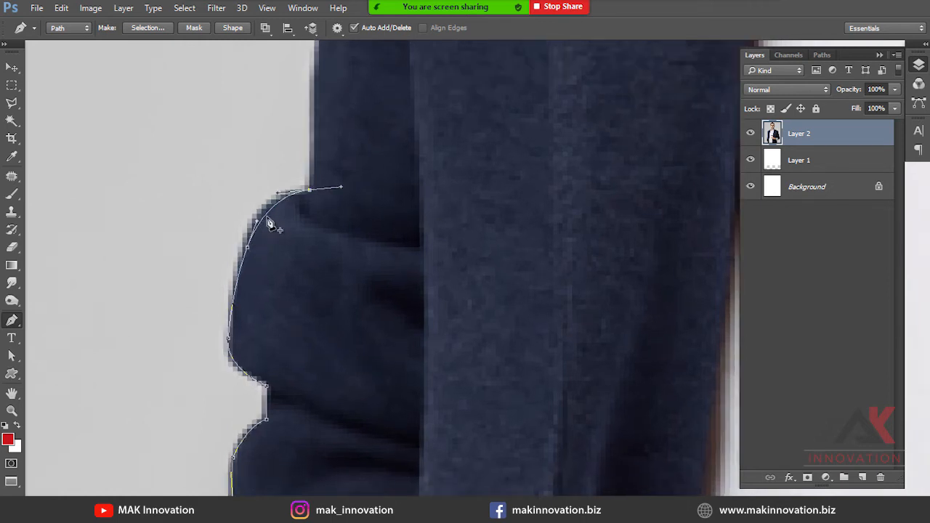
# Trace the path up the straight sleeve edge, around the pointed indent, and along the outward bulge above it.
pyautogui.moveTo(342, 164); pyautogui.dragTo(288, 326)
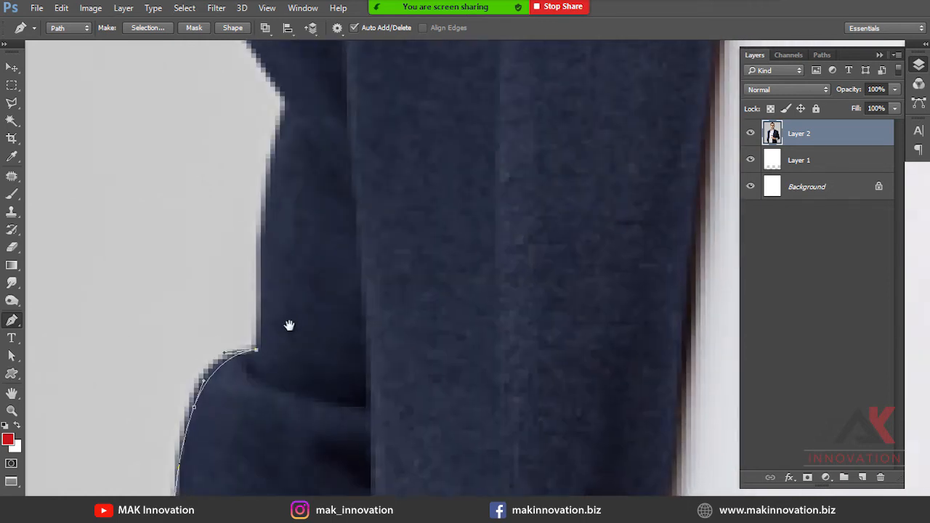
pyautogui.moveTo(261, 240); pyautogui.dragTo(267, 187)
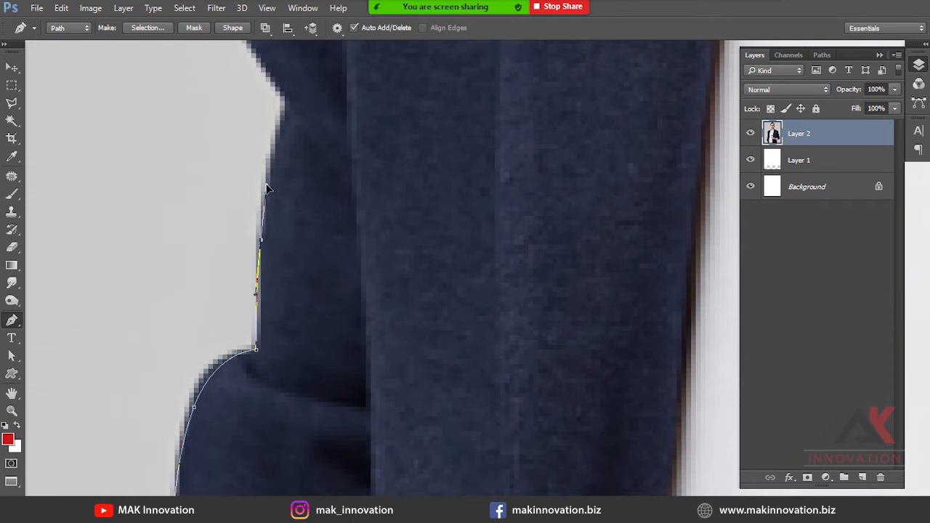
pyautogui.moveTo(273, 153); pyautogui.dragTo(284, 108)
pyautogui.moveTo(301, 186); pyautogui.dragTo(332, 344)
pyautogui.moveTo(239, 260); pyautogui.dragTo(228, 217)
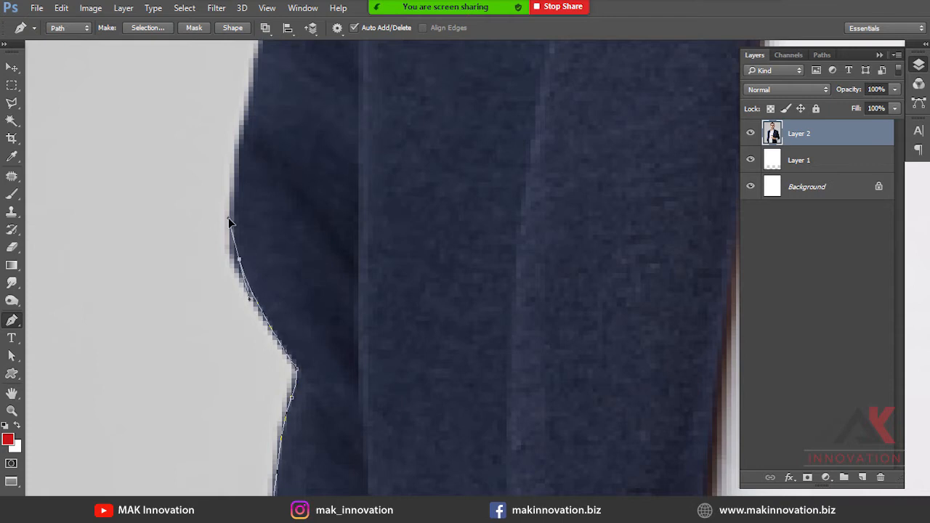
pyautogui.moveTo(239, 150); pyautogui.dragTo(247, 106)
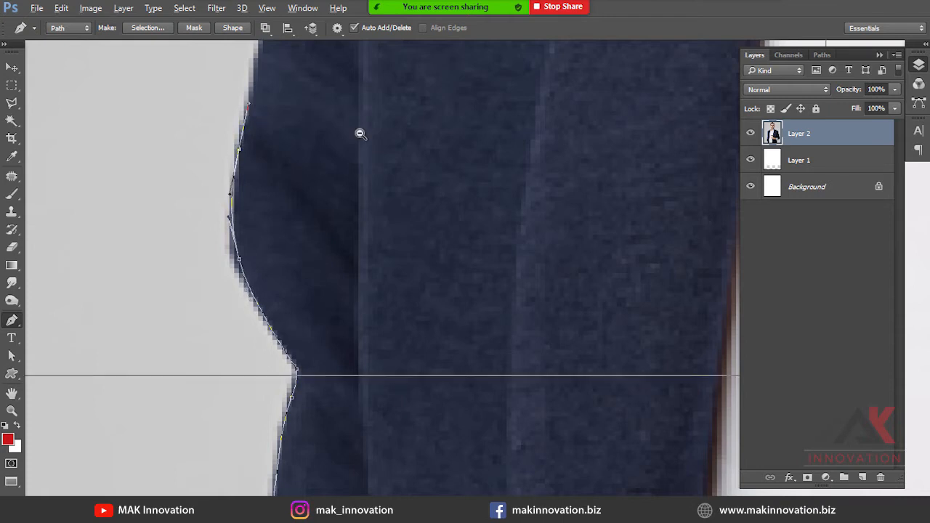
# Trace the Pen path up the rest of the outward sleeve bulge to the notch above it.
pyautogui.scroll(-1, 360, 136)
pyautogui.moveTo(398, 135); pyautogui.dragTo(386, 276)
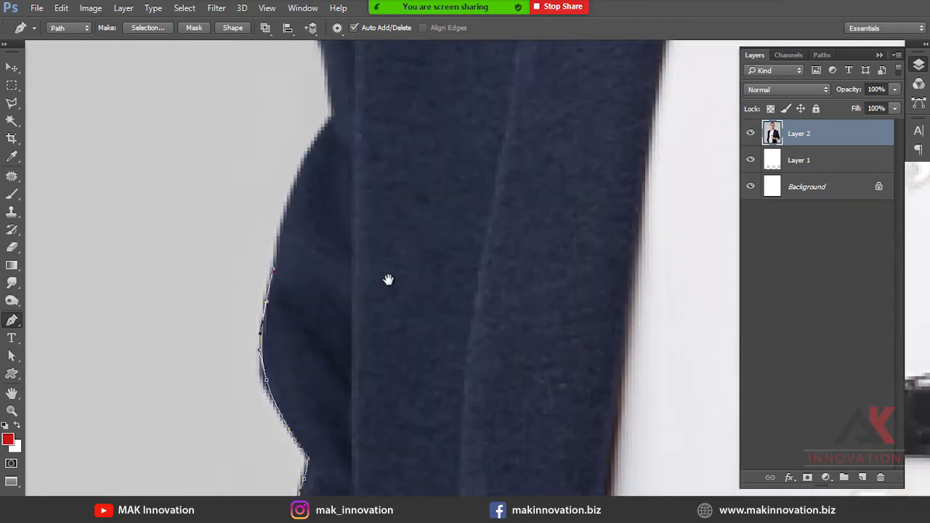
pyautogui.moveTo(290, 211); pyautogui.dragTo(305, 165)
pyautogui.moveTo(334, 118); pyautogui.dragTo(328, 232)
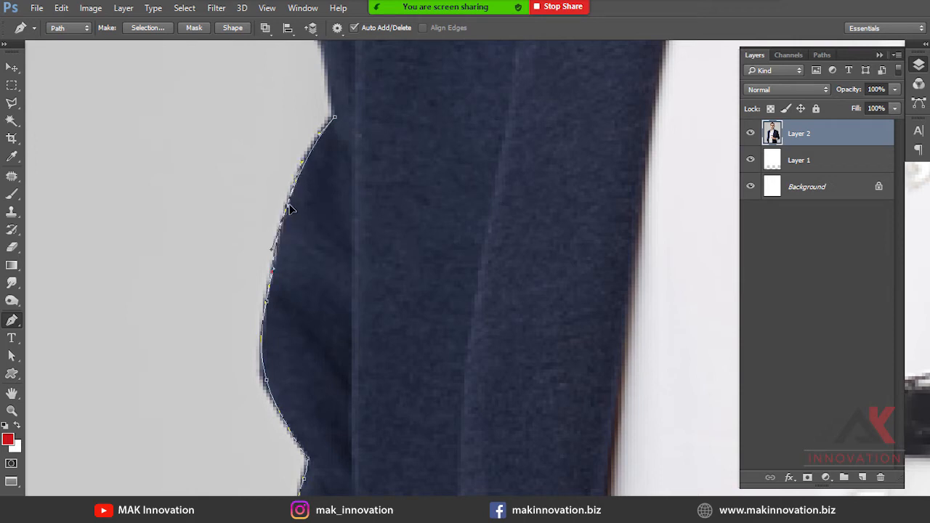
# Extend the path from the notch up the inward-curving sleeve edge and onto the outer upper arm.
pyautogui.moveTo(357, 147); pyautogui.dragTo(332, 267)
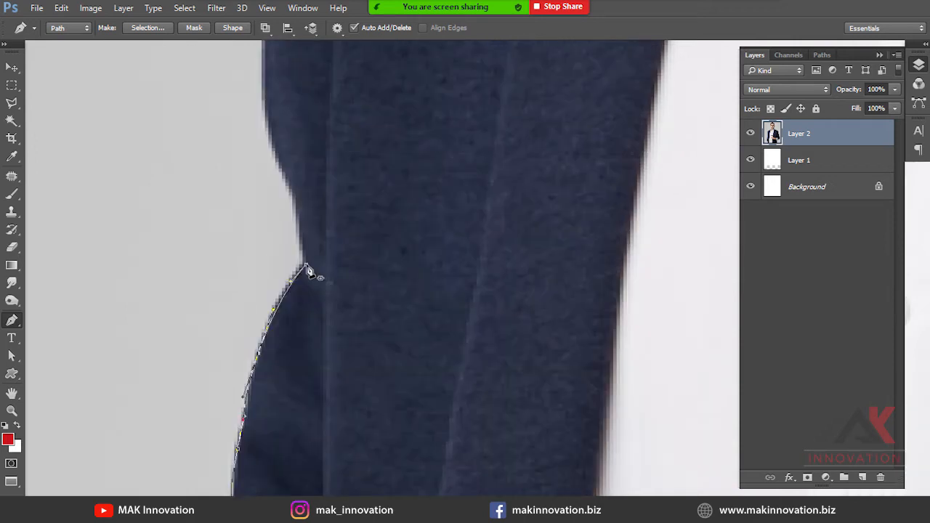
pyautogui.click(284, 170)
pyautogui.click(276, 149)
pyautogui.moveTo(281, 128); pyautogui.dragTo(270, 269)
pyautogui.click(255, 198)
pyautogui.moveTo(255, 152); pyautogui.dragTo(256, 372)
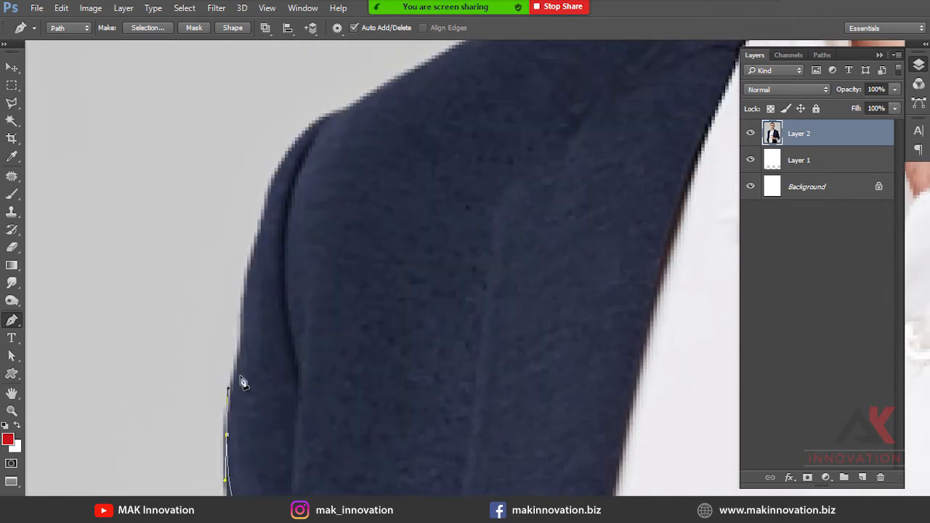
# Trace the path with curved points up the outer upper arm and around the rounded shoulder corner.
pyautogui.moveTo(244, 318); pyautogui.dragTo(243, 290)
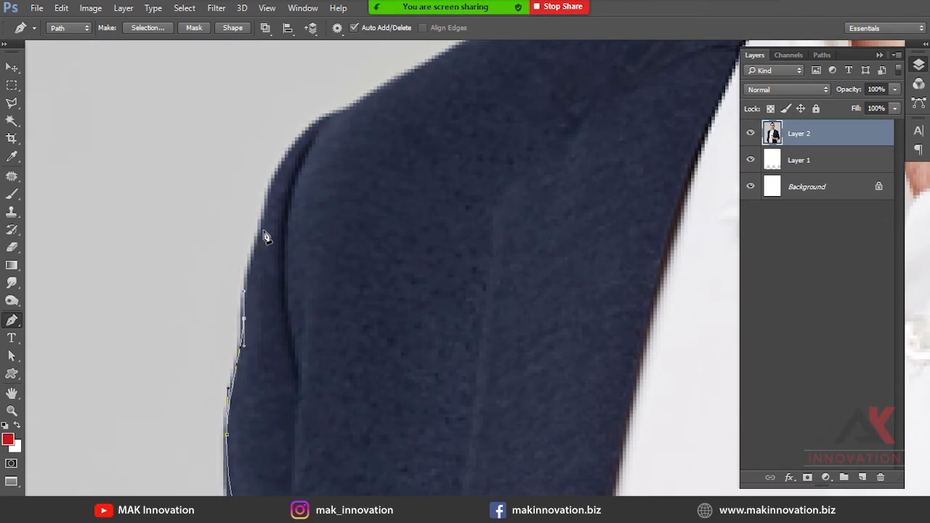
pyautogui.click(261, 231)
pyautogui.click(269, 197)
pyautogui.moveTo(343, 113); pyautogui.dragTo(401, 99)
pyautogui.moveTo(347, 121); pyautogui.dragTo(257, 356)
# Continue the path along the shoulder slope and jacket collar to the tip of the white shirt collar.
pyautogui.moveTo(303, 292); pyautogui.dragTo(358, 274)
pyautogui.moveTo(429, 255); pyautogui.dragTo(318, 345)
pyautogui.click(365, 262)
pyautogui.moveTo(418, 190); pyautogui.dragTo(435, 178)
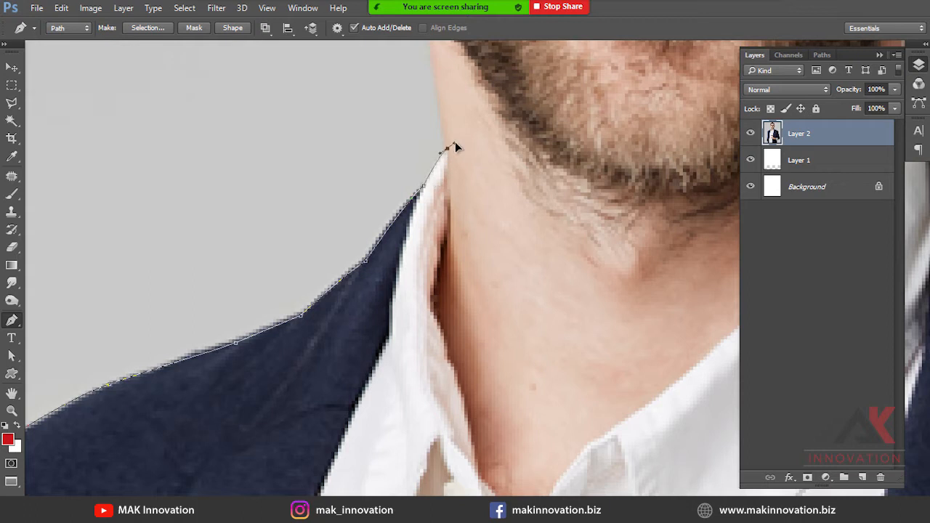
# Run the path up the neck, then loosely outside the beard to the base of the earlobe.
pyautogui.moveTo(457, 141); pyautogui.dragTo(398, 341)
pyautogui.moveTo(369, 196); pyautogui.dragTo(372, 181)
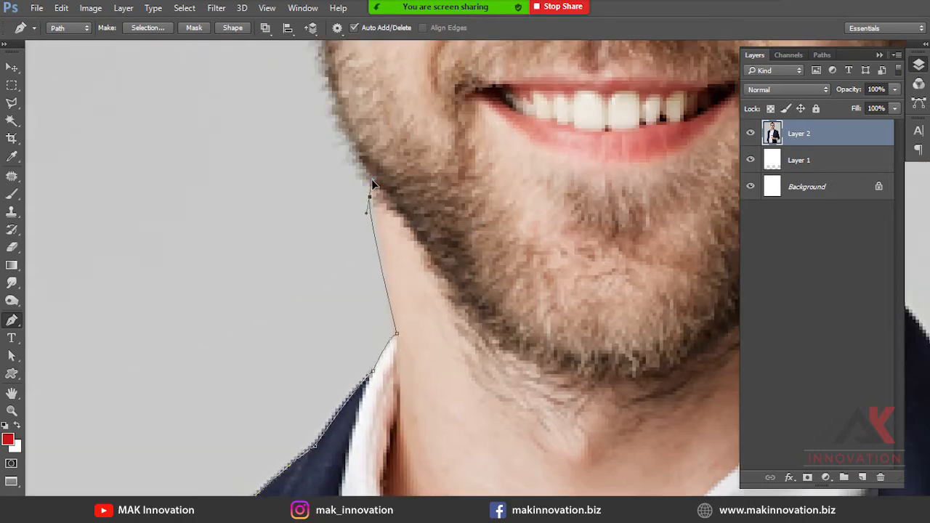
pyautogui.hotkey('ctrl', 'z')
pyautogui.click(372, 187)
pyautogui.moveTo(321, 133); pyautogui.dragTo(308, 250)
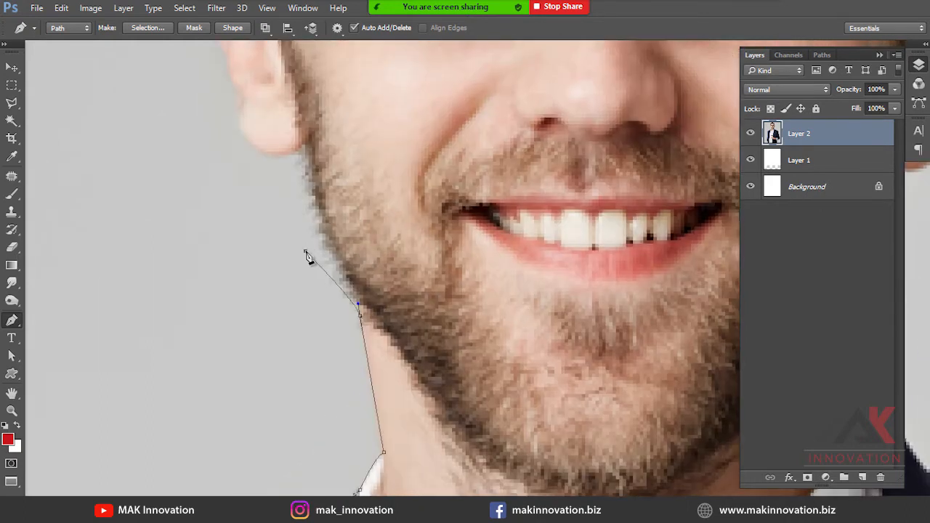
pyautogui.click(291, 190)
pyautogui.click(298, 149)
# Trace the path around the earlobe and up the ear's outer edge to where it meets the hair.
pyautogui.moveTo(244, 149); pyautogui.dragTo(243, 147)
pyautogui.scroll(5, 236, 181)
pyautogui.scroll(2, 218, 231)
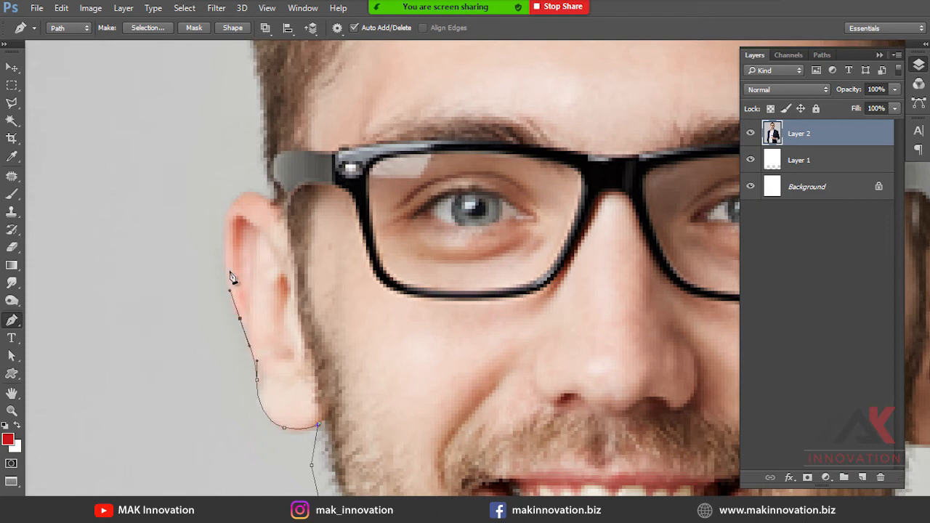
pyautogui.moveTo(225, 233); pyautogui.dragTo(226, 213)
pyautogui.moveTo(241, 196); pyautogui.dragTo(294, 326)
pyautogui.click(260, 265)
# Place path points loosely outside the hair, up the side of the head and across its top.
pyautogui.scroll(5, 218, 327)
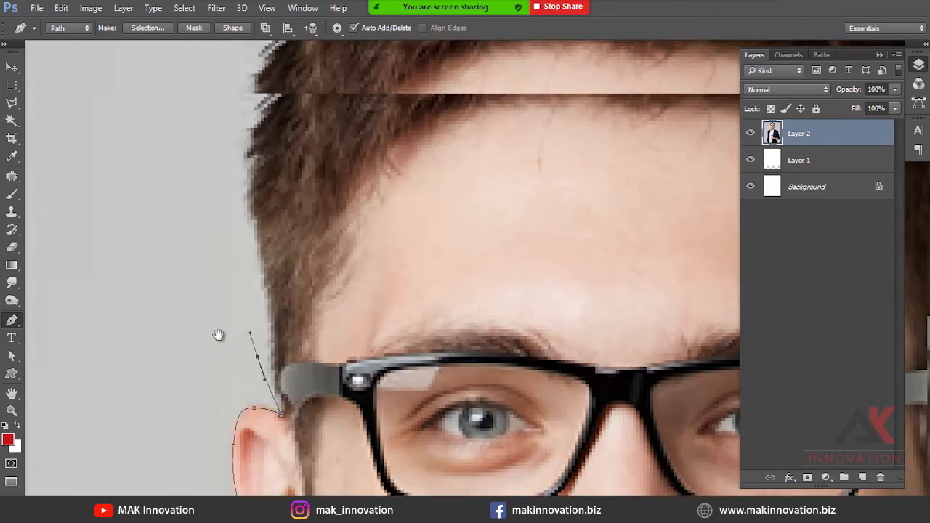
pyautogui.click(205, 292)
pyautogui.moveTo(264, 110); pyautogui.dragTo(135, 346)
pyautogui.click(163, 249)
pyautogui.click(306, 205)
pyautogui.click(439, 202)
pyautogui.moveTo(572, 211); pyautogui.dragTo(349, 186)
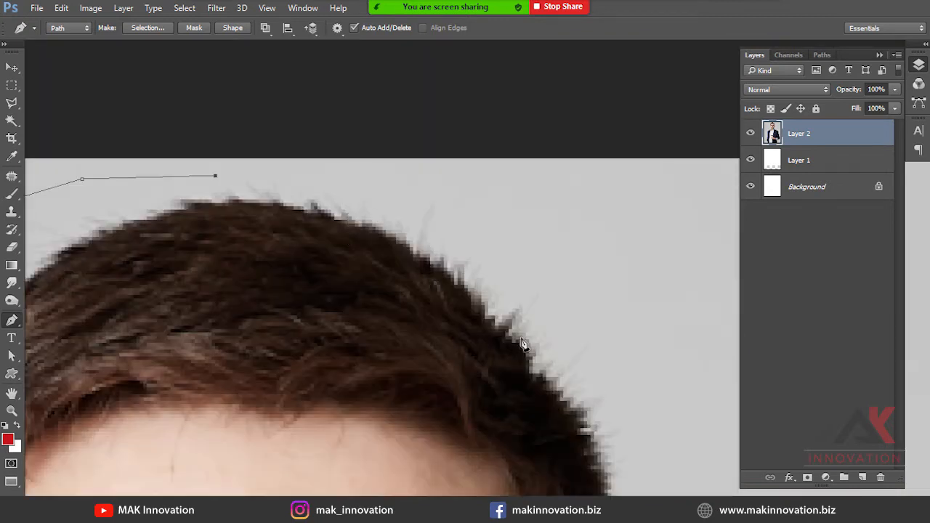
# Continue the path loosely around the other side of the hair down to the notch above the second ear.
pyautogui.click(361, 197)
pyautogui.click(420, 220)
pyautogui.click(479, 242)
pyautogui.moveTo(479, 243); pyautogui.dragTo(505, 271)
pyautogui.moveTo(531, 330); pyautogui.dragTo(438, 150)
pyautogui.moveTo(439, 213); pyautogui.dragTo(440, 249)
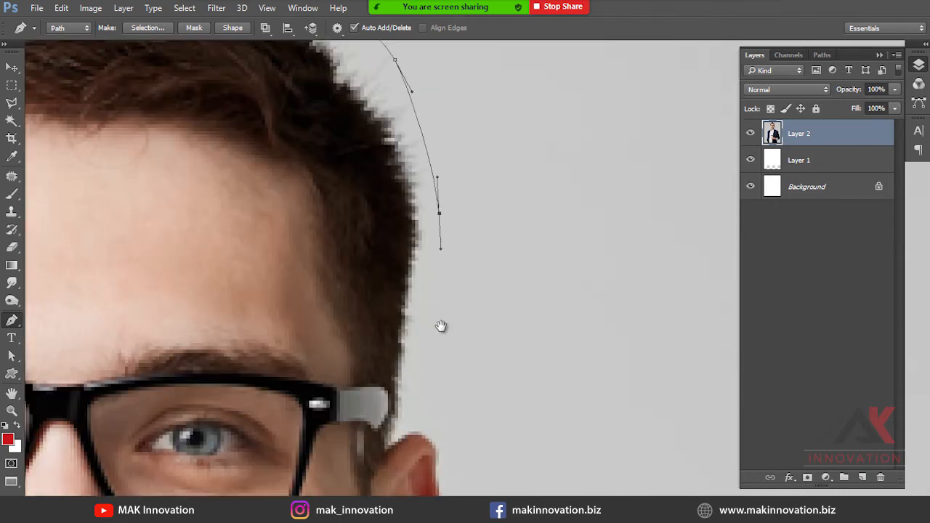
pyautogui.moveTo(441, 325); pyautogui.dragTo(358, 251)
pyautogui.click(326, 267)
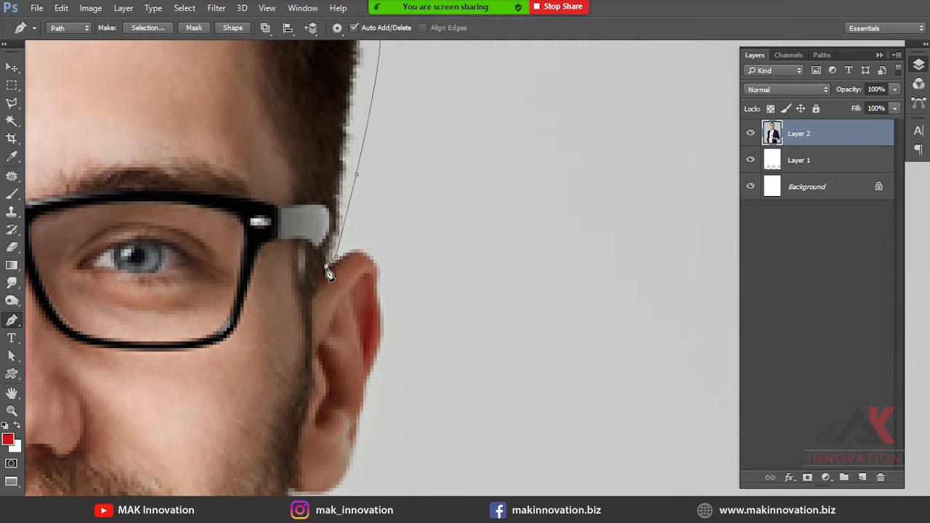
# Trace the path over the top of the second ear and down its outer edge.
pyautogui.keyDown('ctrl'); pyautogui.click(352, 263); pyautogui.keyUp('ctrl')
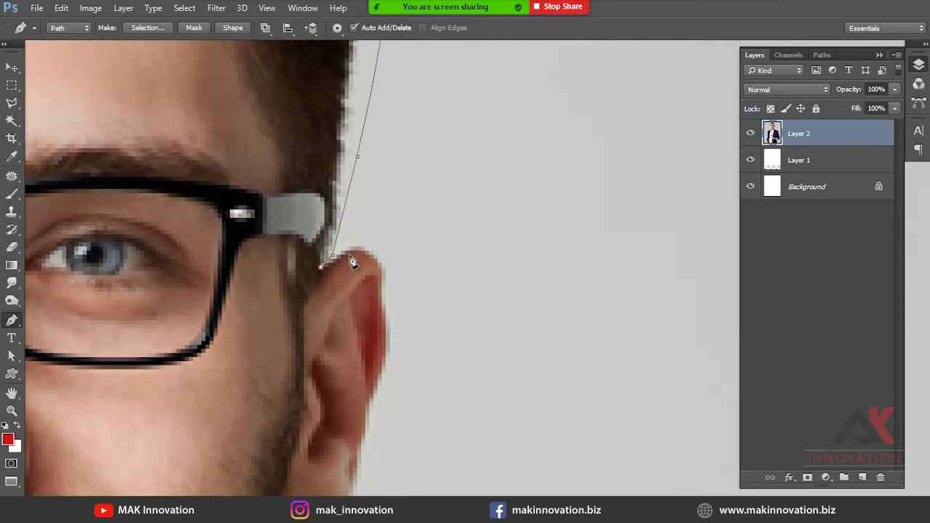
pyautogui.hotkey('ctrl', 'z')
pyautogui.moveTo(381, 275); pyautogui.dragTo(383, 289)
pyautogui.scroll(-3, 389, 305)
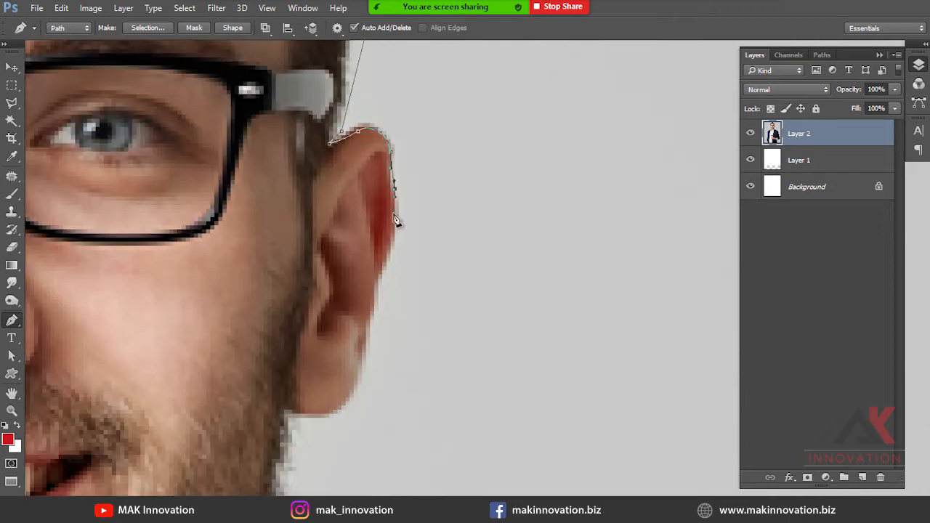
pyautogui.click(391, 190)
pyautogui.moveTo(390, 239); pyautogui.dragTo(385, 250)
# Trace the path around the second earlobe to the corner where it meets the beard.
pyautogui.moveTo(359, 371); pyautogui.dragTo(460, 245)
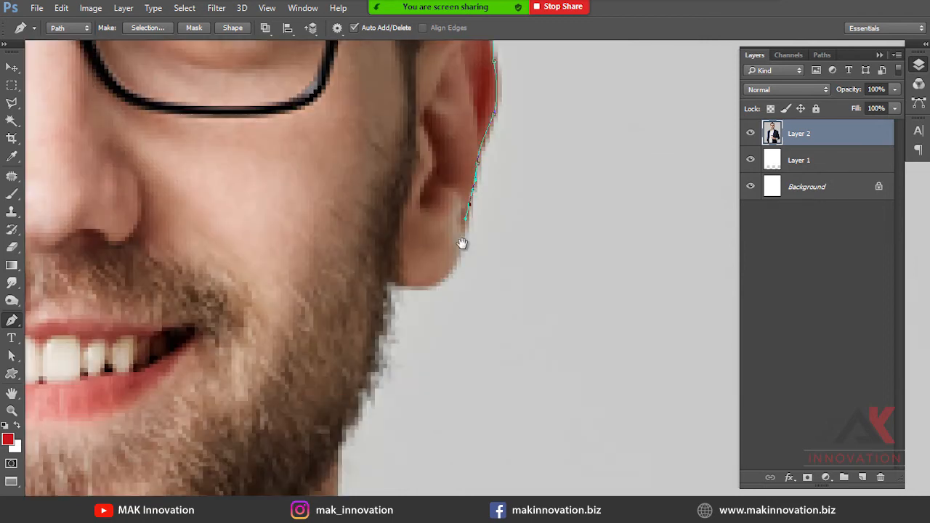
pyautogui.click(453, 268)
pyautogui.moveTo(407, 289); pyautogui.dragTo(397, 290)
pyautogui.click(392, 290)
# Run the path loosely outside the beard to the jaw, then straight down the neck to the jacket collar.
pyautogui.scroll(-3, 407, 283)
pyautogui.click(413, 279)
pyautogui.click(342, 331)
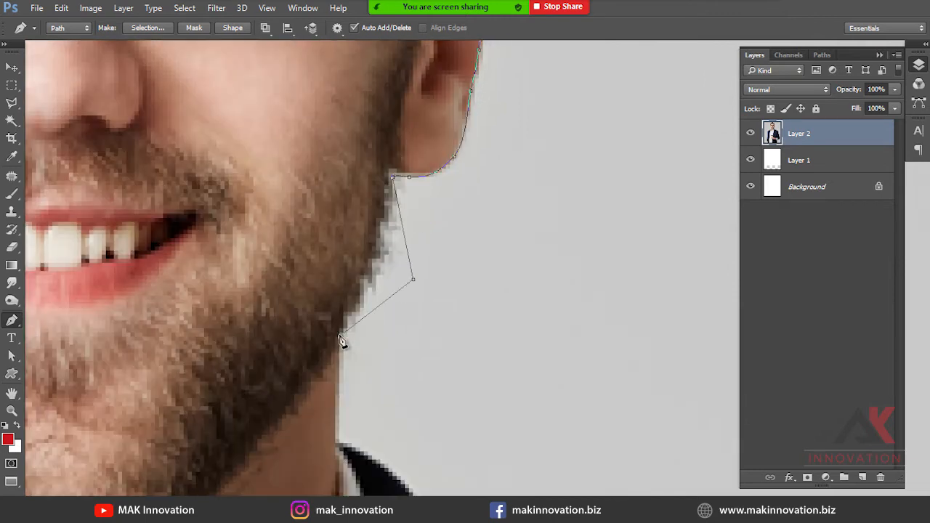
pyautogui.click(336, 446)
# Trace the path along the upper edge of the jacket collar toward the shoulder.
pyautogui.scroll(-8, 355, 239)
pyautogui.click(369, 188)
pyautogui.click(392, 216)
pyautogui.moveTo(432, 261); pyautogui.dragTo(463, 278)
# Extend the path past the collar corner and down the shoulder slope to the sleeve seam.
pyautogui.moveTo(454, 230); pyautogui.dragTo(292, 47)
pyautogui.moveTo(354, 148); pyautogui.dragTo(369, 181)
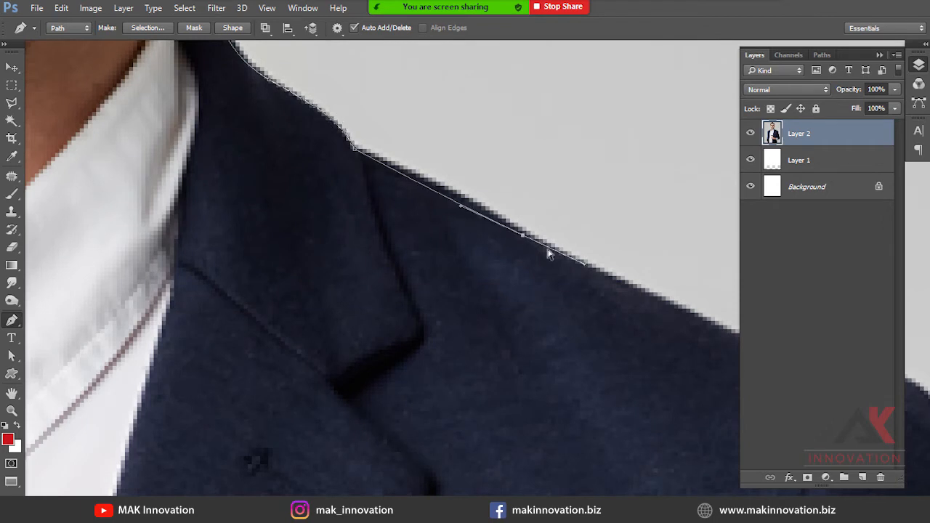
pyautogui.moveTo(498, 222); pyautogui.dragTo(326, 182)
pyautogui.moveTo(420, 251); pyautogui.dragTo(600, 325)
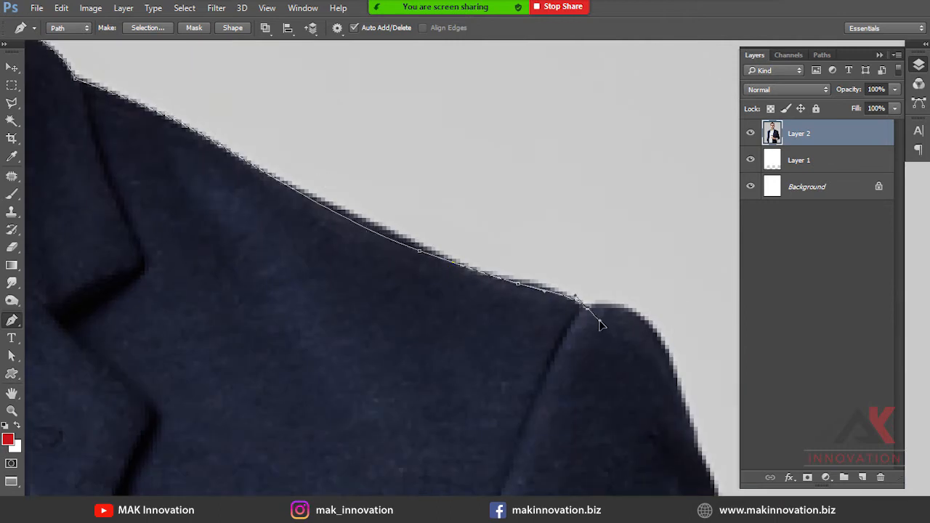
pyautogui.moveTo(600, 287); pyautogui.dragTo(479, 188)
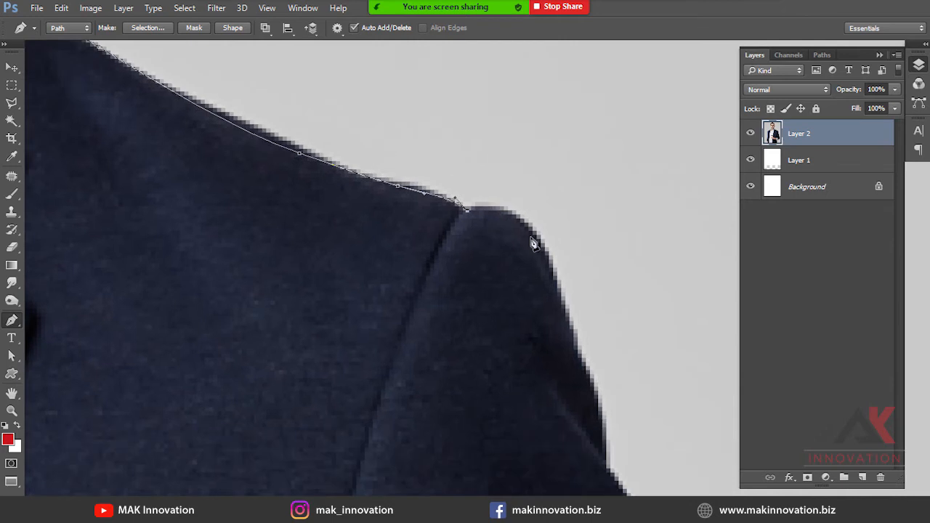
# Trace the path around the rounded sleeve cap and down the outer bulge of the upper arm.
pyautogui.moveTo(550, 270)
pyautogui.mouseDown()
pyautogui.moveTo(579, 327)
pyautogui.moveTo(579, 352)
pyautogui.moveTo(597, 396)
pyautogui.moveTo(546, 268)
pyautogui.moveTo(550, 281)
pyautogui.mouseUp()
pyautogui.hotkey('ctrl', 'z')
pyautogui.moveTo(559, 348); pyautogui.dragTo(463, 129)
pyautogui.moveTo(506, 327); pyautogui.dragTo(505, 302)
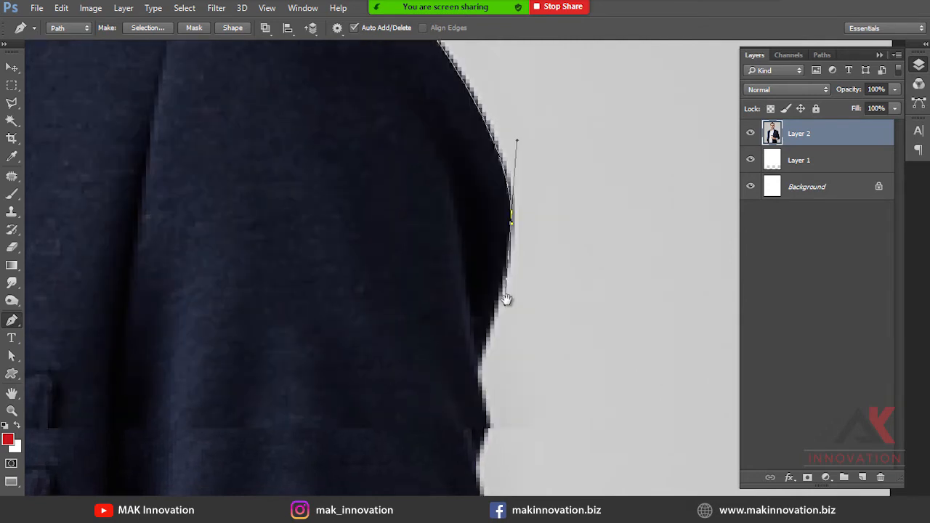
# Trace the path through the indent below the upper arm and around the large bulge to the next indent.
pyautogui.moveTo(478, 372); pyautogui.dragTo(426, 228)
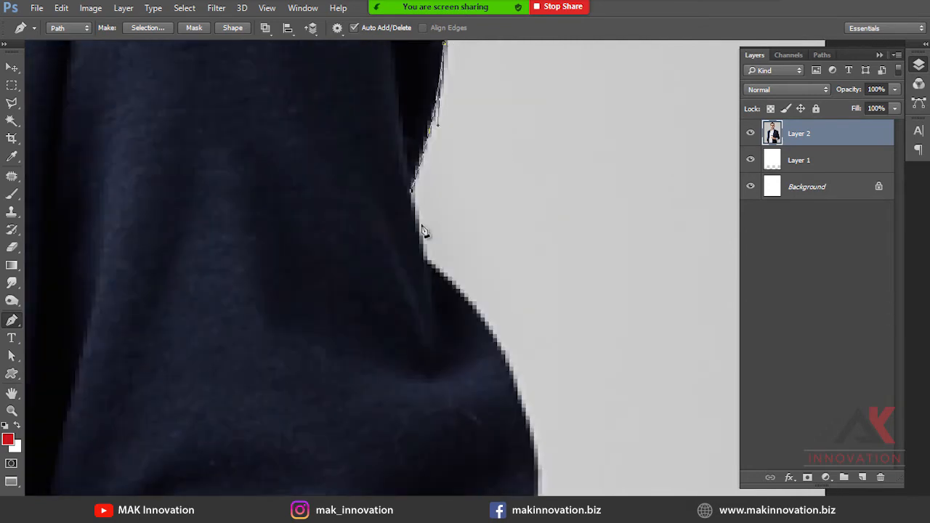
pyautogui.moveTo(438, 277); pyautogui.dragTo(416, 169)
pyautogui.moveTo(488, 263); pyautogui.dragTo(519, 353)
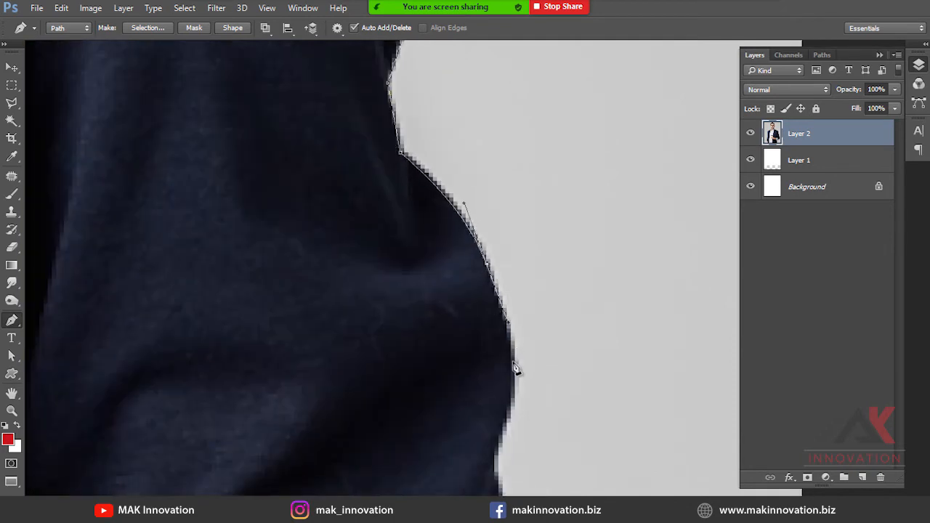
pyautogui.moveTo(515, 386); pyautogui.dragTo(525, 218)
pyautogui.moveTo(512, 251); pyautogui.dragTo(500, 277)
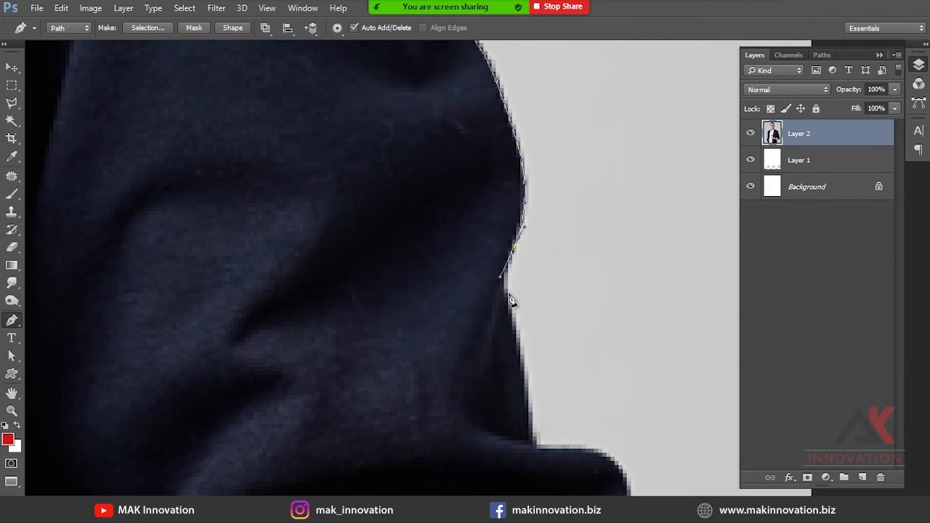
# Continue the path down the straight sleeve edge to the corner above the protruding elbow fold.
pyautogui.moveTo(517, 333); pyautogui.dragTo(451, 183)
pyautogui.moveTo(467, 260); pyautogui.dragTo(470, 284)
pyautogui.moveTo(535, 297); pyautogui.dragTo(440, 183)
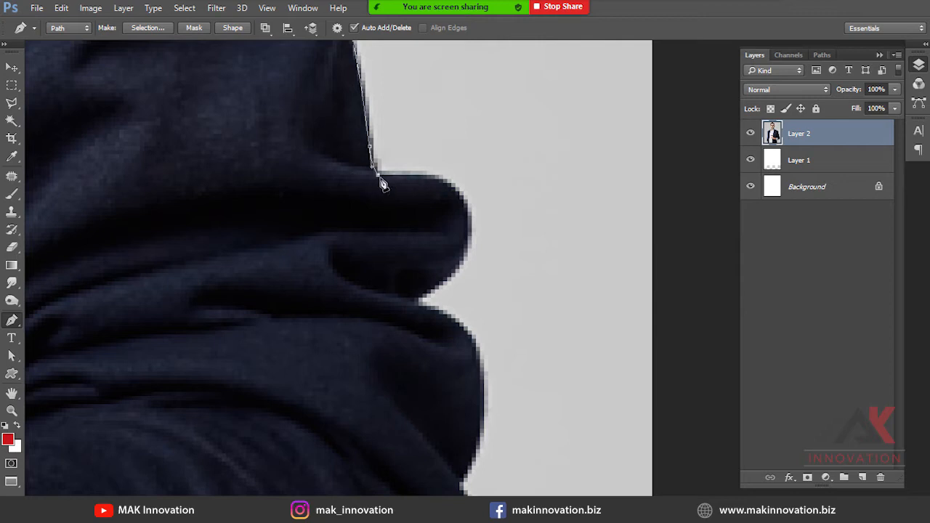
# Trace the path around the protruding rounded elbow fold to the notch beneath it.
pyautogui.moveTo(419, 178)
pyautogui.mouseDown()
pyautogui.moveTo(440, 180)
pyautogui.moveTo(422, 182)
pyautogui.moveTo(431, 179)
pyautogui.mouseUp()
pyautogui.moveTo(466, 258); pyautogui.dragTo(535, 165)
pyautogui.click(509, 189)
pyautogui.click(488, 205)
pyautogui.click(488, 212)
# Trace the path around the second elbow fold and place a corner at the notch below it.
pyautogui.moveTo(508, 217); pyautogui.dragTo(375, 129)
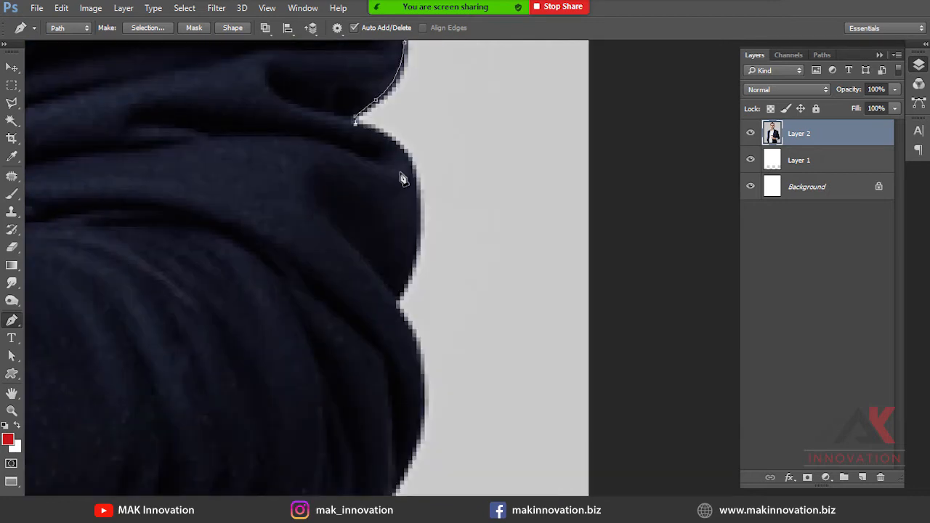
pyautogui.moveTo(419, 233); pyautogui.dragTo(477, 133)
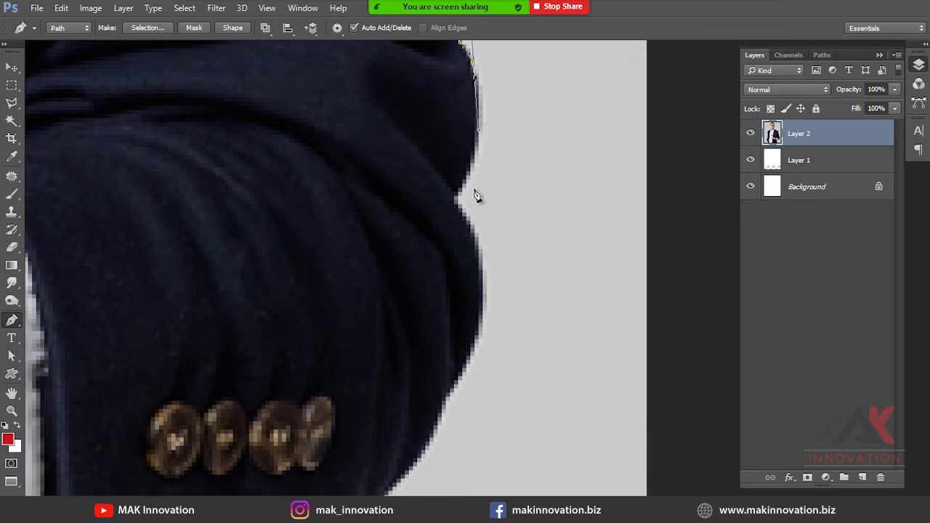
pyautogui.click(459, 200)
pyautogui.moveTo(456, 202); pyautogui.dragTo(485, 170)
# Trace the outer curve of the forearm sleeve past the cuff buttons to its underside.
pyautogui.moveTo(482, 257); pyautogui.dragTo(493, 144)
pyautogui.moveTo(481, 239); pyautogui.dragTo(508, 203)
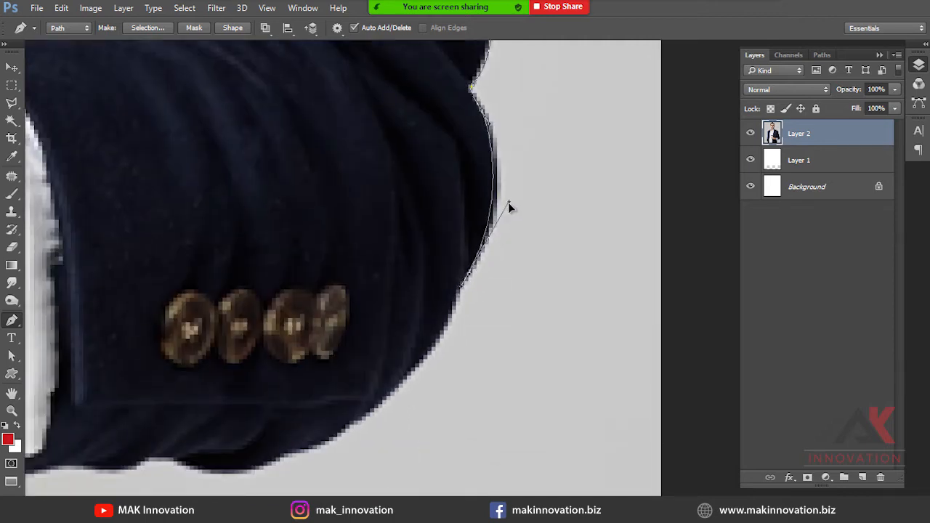
pyautogui.moveTo(458, 307); pyautogui.dragTo(534, 211)
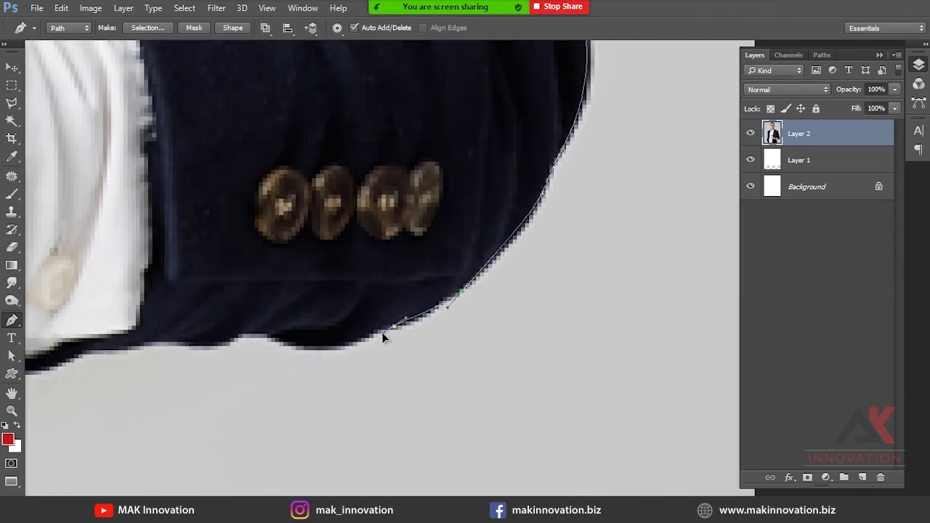
# Trace the wavy underside of the sleeve to the corner where the shirt cuff meets the jacket body.
pyautogui.moveTo(329, 347)
pyautogui.mouseDown()
pyautogui.moveTo(262, 333)
pyautogui.moveTo(206, 345)
pyautogui.moveTo(427, 270)
pyautogui.moveTo(390, 261)
pyautogui.moveTo(333, 274)
pyautogui.mouseUp()
pyautogui.click(383, 273)
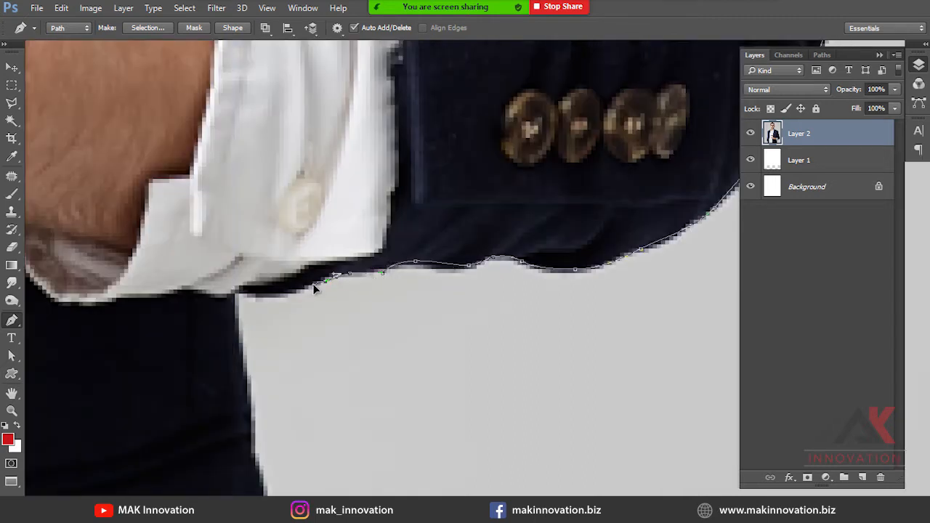
pyautogui.click(237, 297)
# Extend the path down the side edge of the jacket body below the cuff.
pyautogui.moveTo(257, 340); pyautogui.dragTo(351, 154)
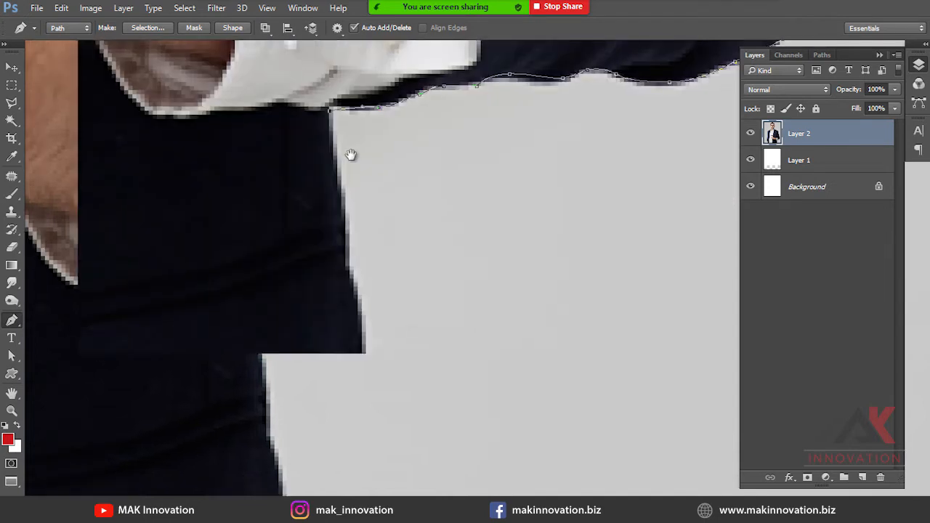
pyautogui.click(343, 219)
pyautogui.click(351, 269)
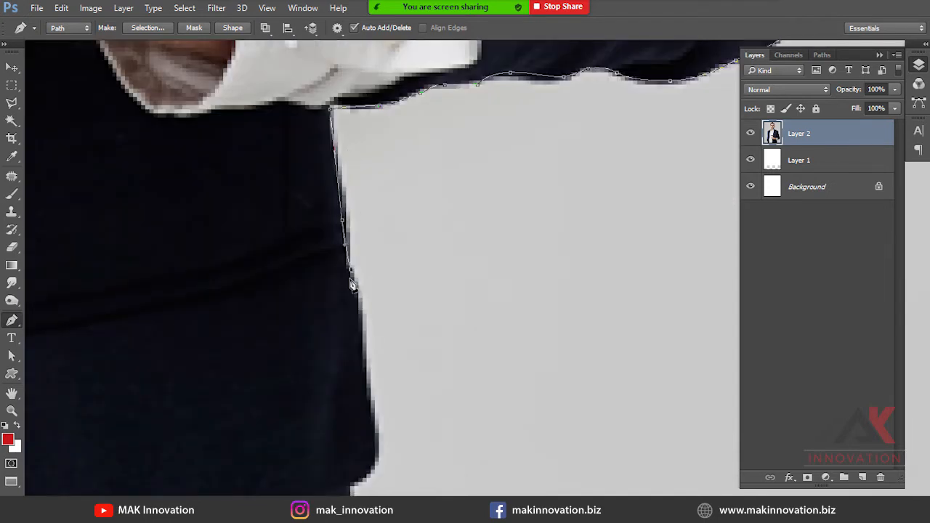
pyautogui.moveTo(351, 284); pyautogui.dragTo(396, 212)
pyautogui.click(402, 256)
pyautogui.click(404, 276)
# Trace the path around the rounded corner low on the jacket side and down to the photo's bottom edge.
pyautogui.moveTo(404, 276); pyautogui.dragTo(414, 166)
pyautogui.moveTo(393, 214); pyautogui.dragTo(349, 232)
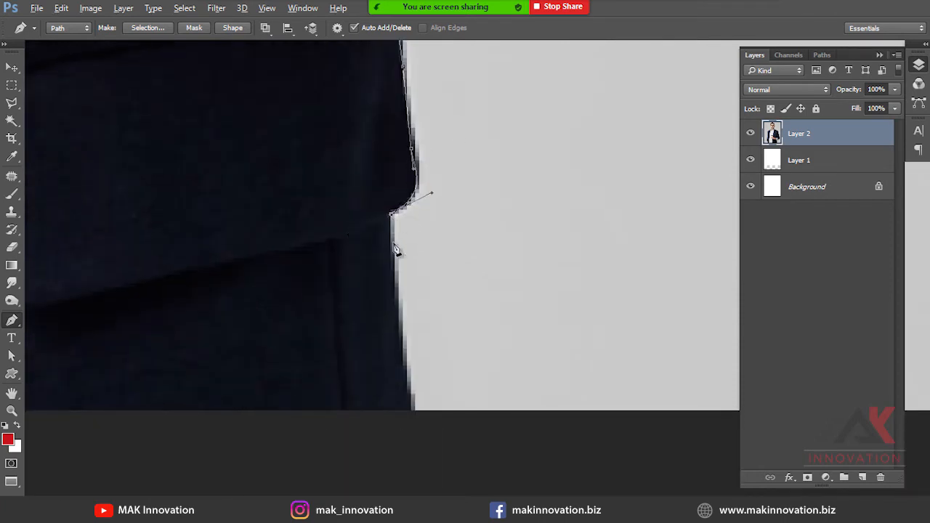
pyautogui.click(416, 415)
# Run the path beneath the photo's bottom edge and back to its starting point by the lowered hand.
pyautogui.hotkey('ctrl', '0')
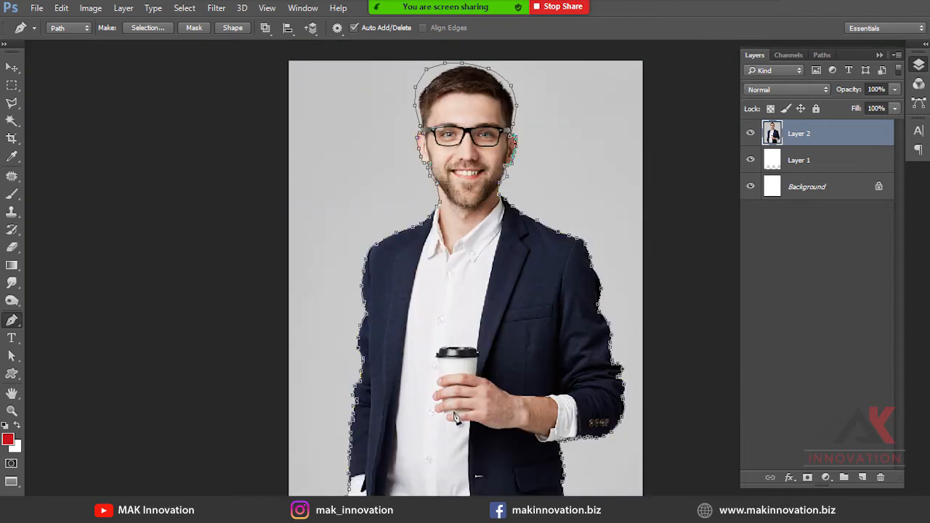
pyautogui.scroll(-5, 465, 336)
pyautogui.click(373, 348)
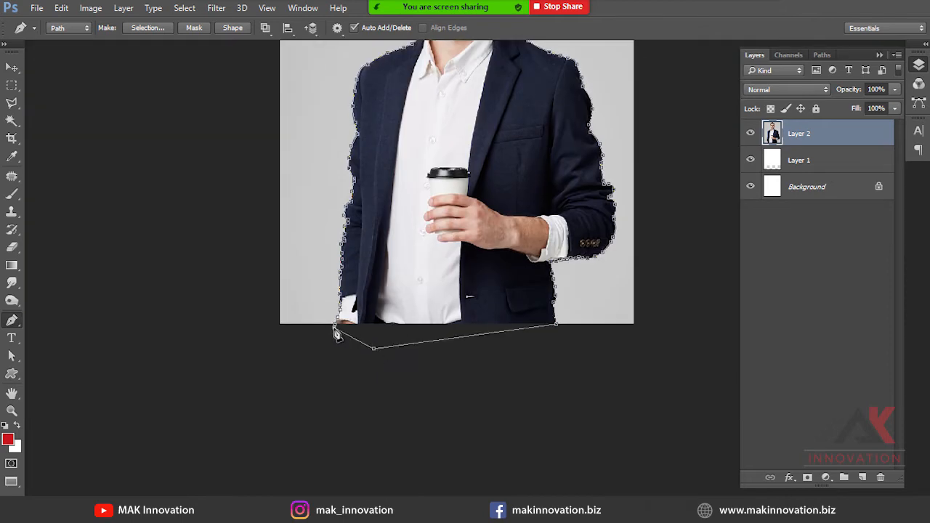
# Close the outline path at its starting point by the lowered hand.
pyautogui.click(335, 328)
pyautogui.hotkey('ctrl', 'Return')
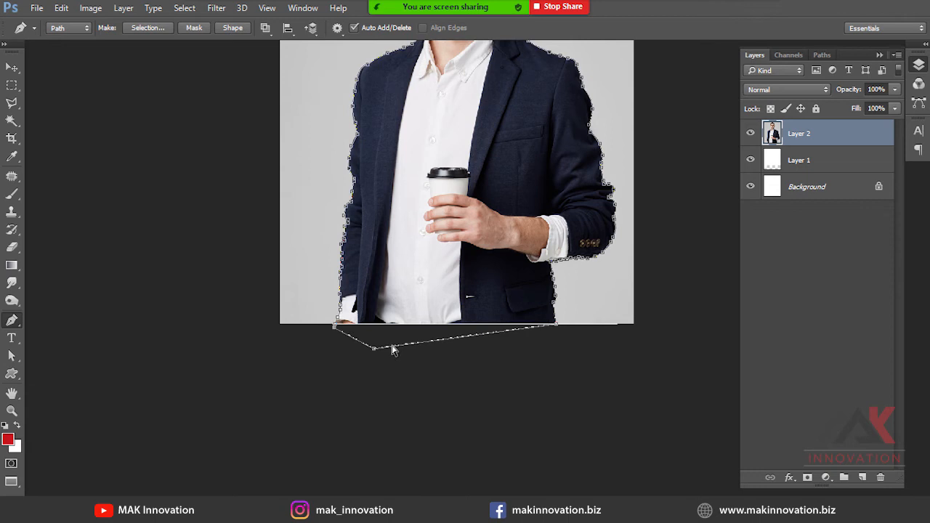
pyautogui.hotkey('ctrl', 'z')
pyautogui.moveTo(484, 320); pyautogui.dragTo(325, 407)
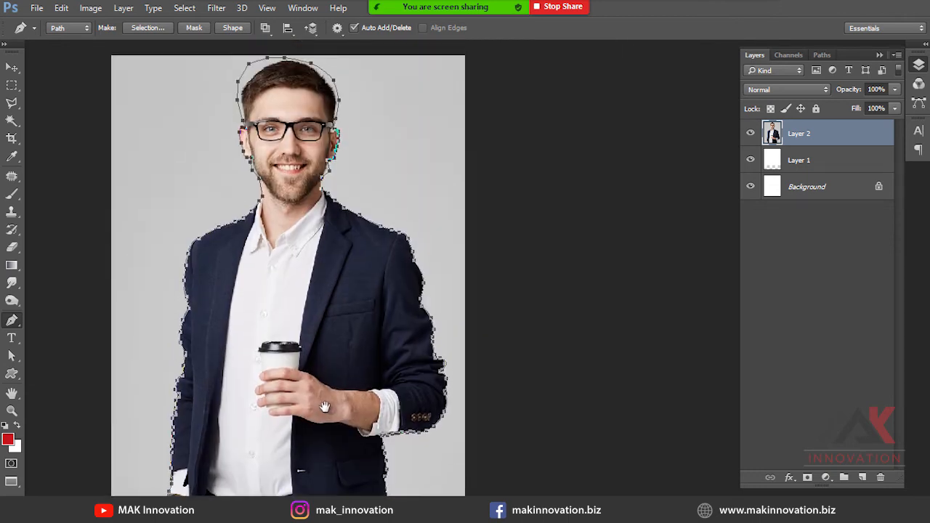
# Save the man's work path under the name 001.
pyautogui.click(302, 8)
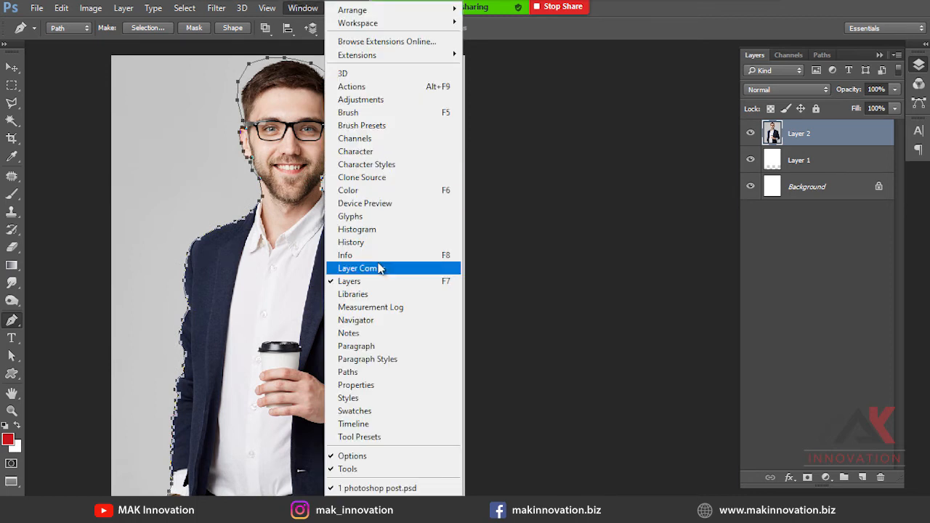
pyautogui.click(411, 372)
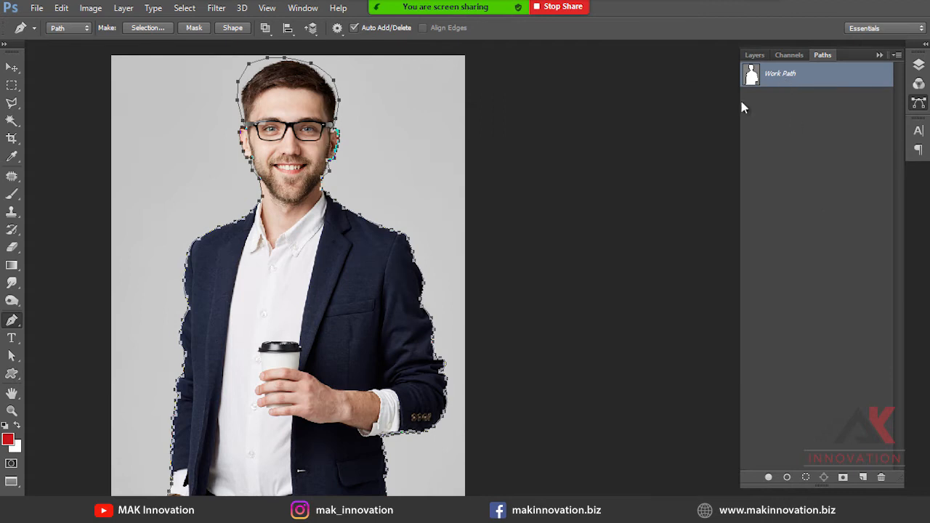
pyautogui.click(898, 57)
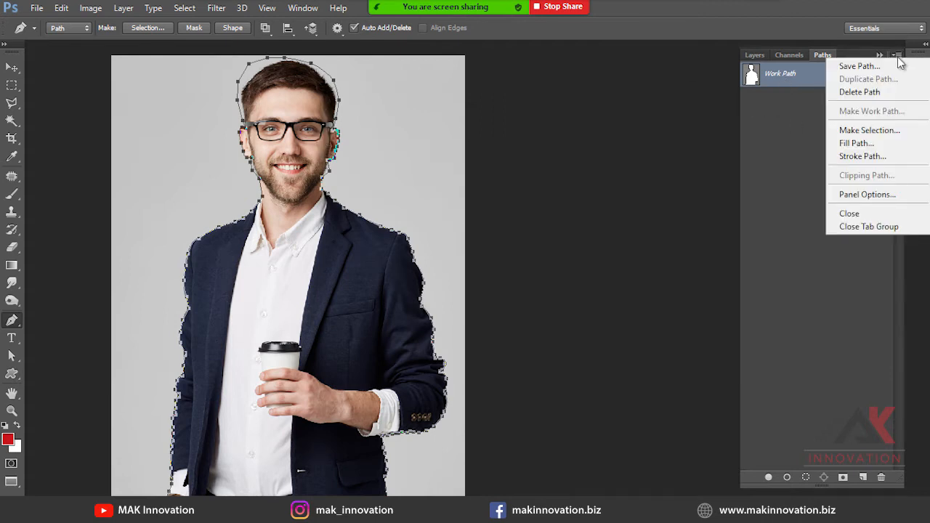
pyautogui.click(858, 67)
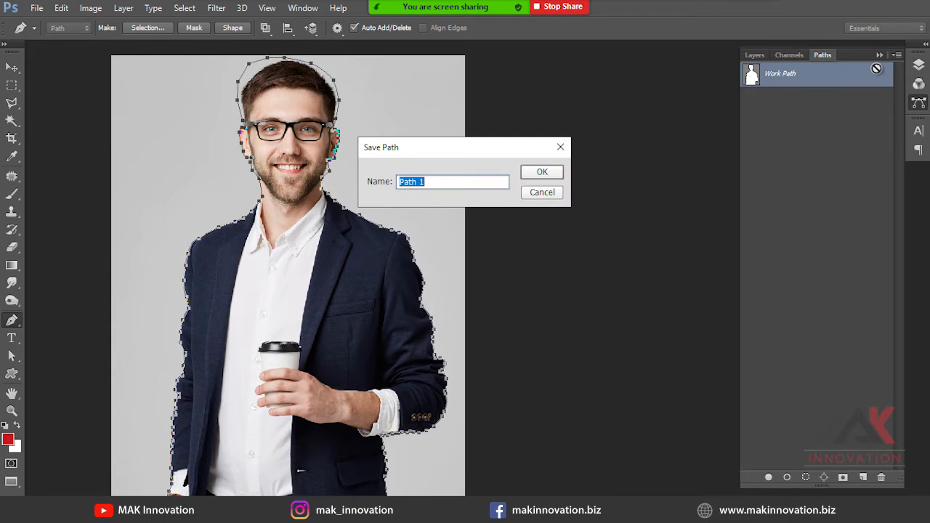
pyautogui.write('man pat')
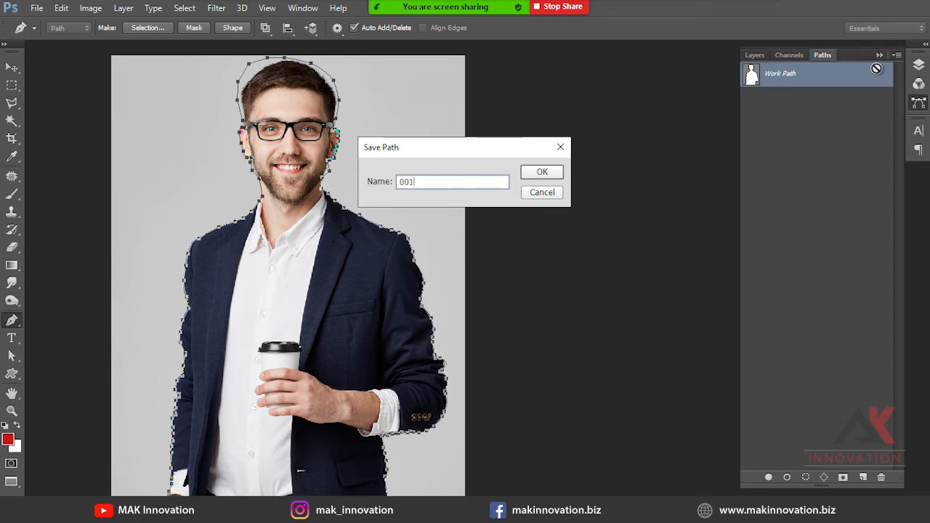
pyautogui.press('Return')
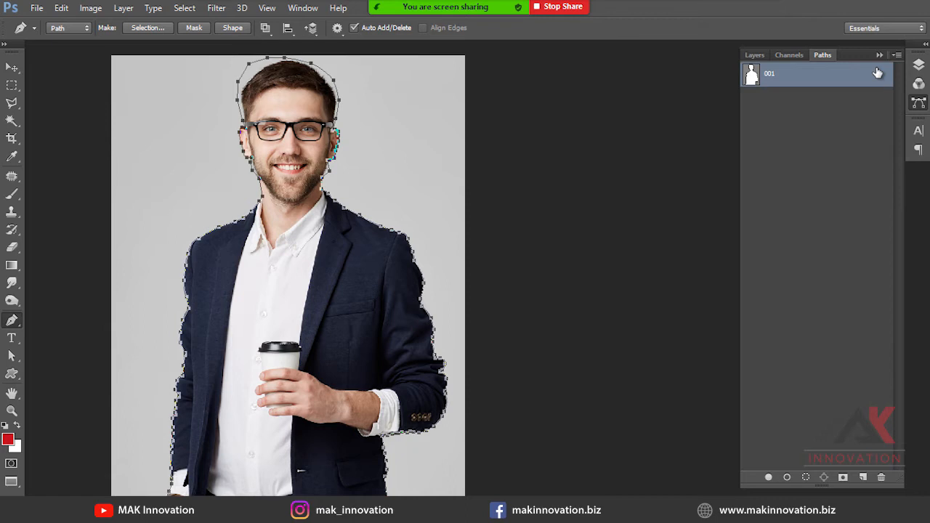
# Load path 001 as a selection and copy the selected man from Layer 2 onto a new layer.
pyautogui.hotkey('ctrl', 'Return')
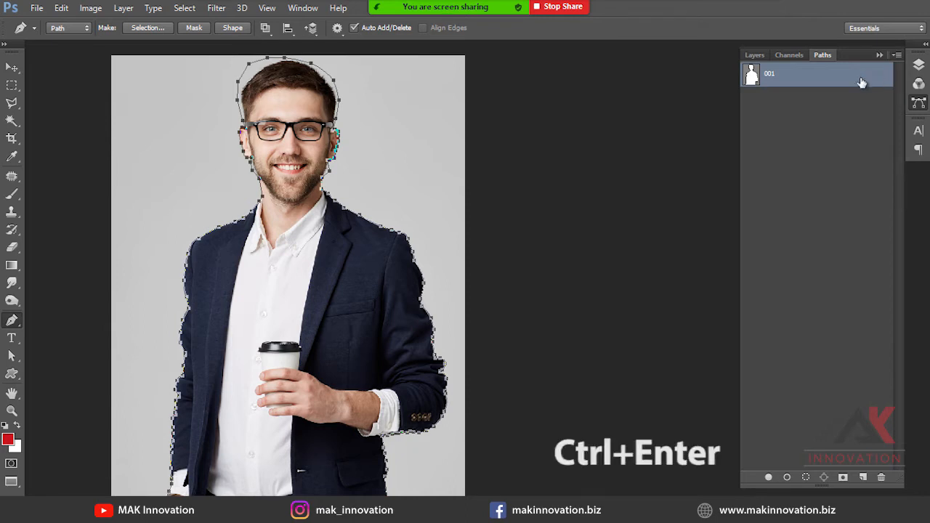
pyautogui.click(760, 56)
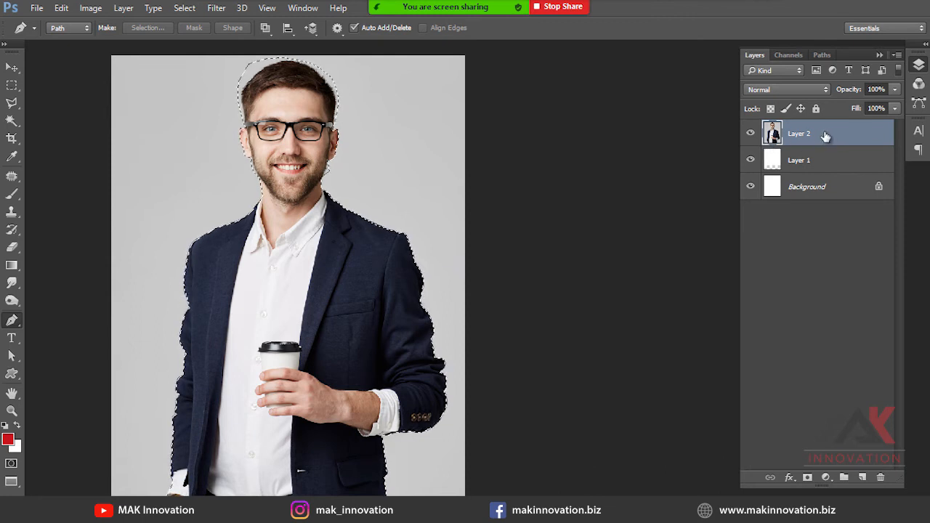
pyautogui.click(10, 69)
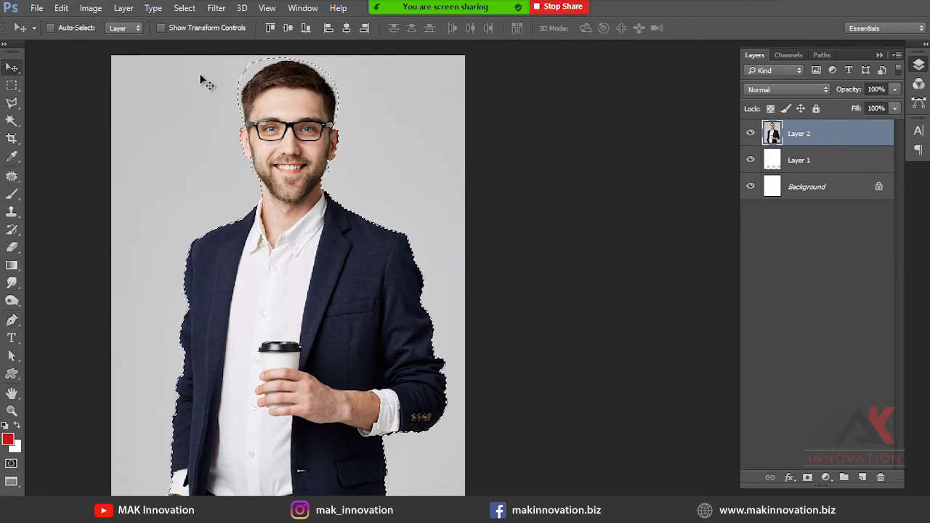
pyautogui.hotkey('ctrl', 'j')
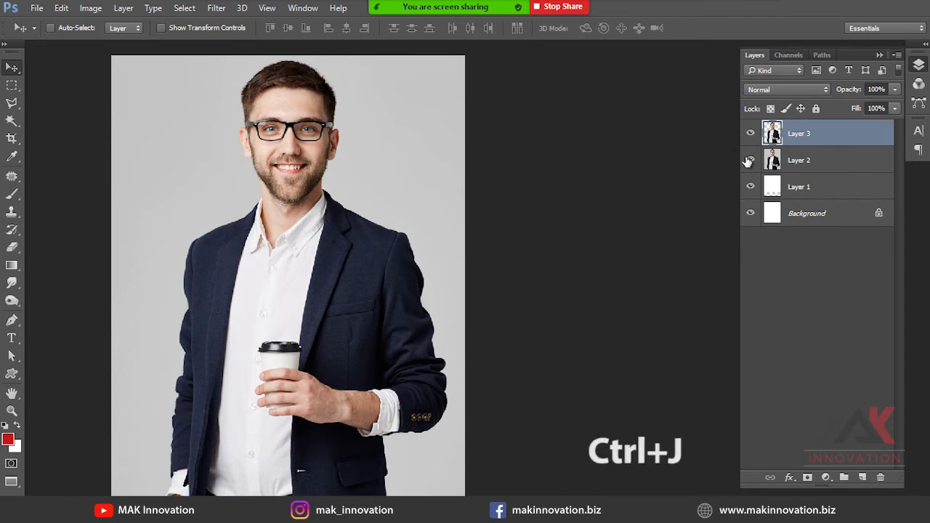
# Hide the original photo on Layer 2 and compare the cut-out with and without it.
pyautogui.click(750, 160)
pyautogui.moveTo(335, 158); pyautogui.dragTo(393, 180)
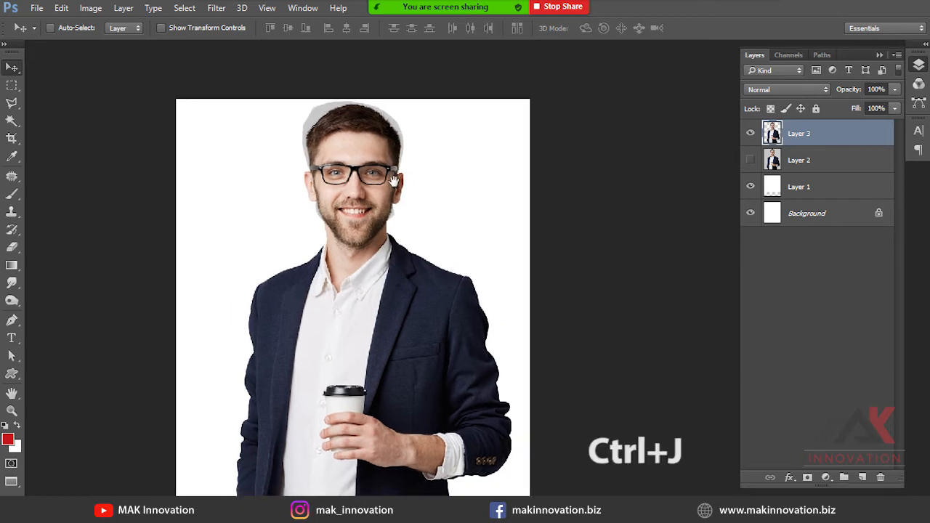
pyautogui.keyDown('alt'); pyautogui.click(751, 161); pyautogui.keyUp('alt')
pyautogui.keyDown('alt'); pyautogui.click(750, 161); pyautogui.keyUp('alt')
pyautogui.click(750, 162)
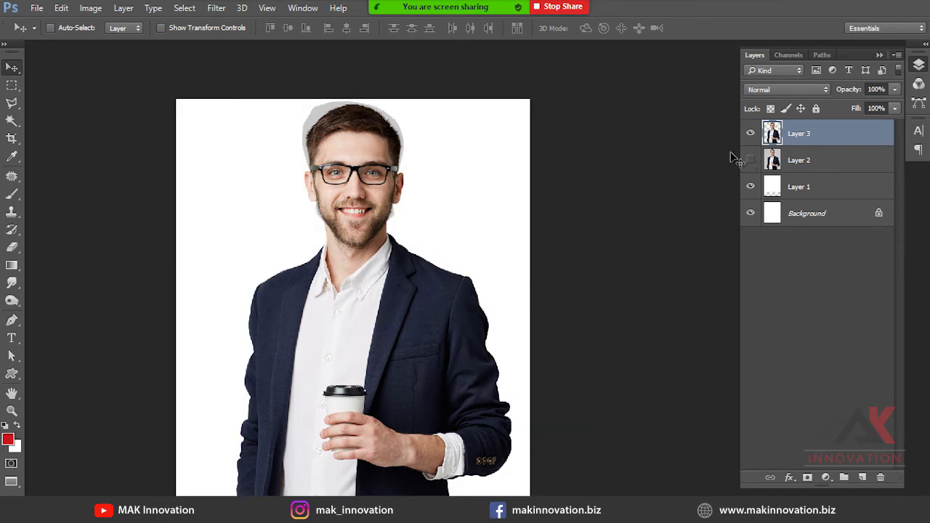
# Add a layer mask to the cut-out on Layer 3 and activate the Eraser Tool for cleaning the jaw edge.
pyautogui.moveTo(286, 160); pyautogui.dragTo(421, 229)
pyautogui.moveTo(239, 155); pyautogui.dragTo(521, 383)
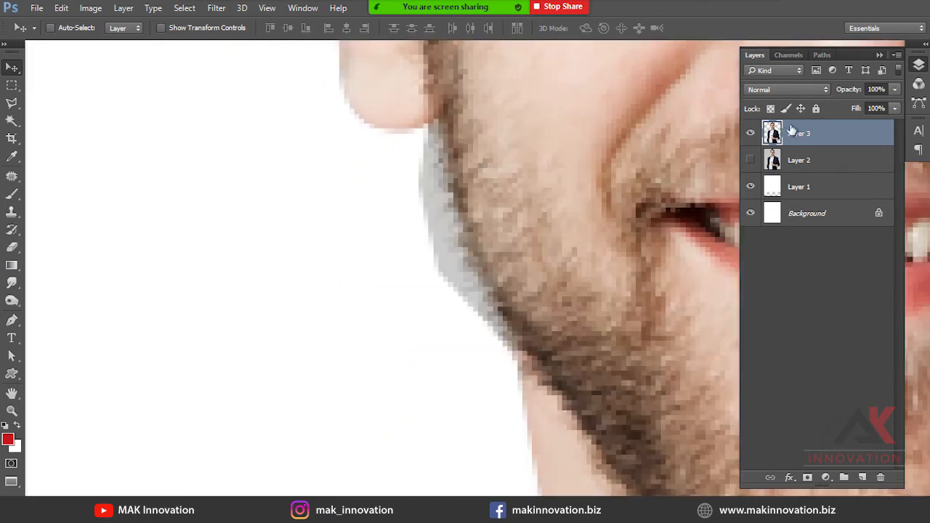
pyautogui.click(807, 478)
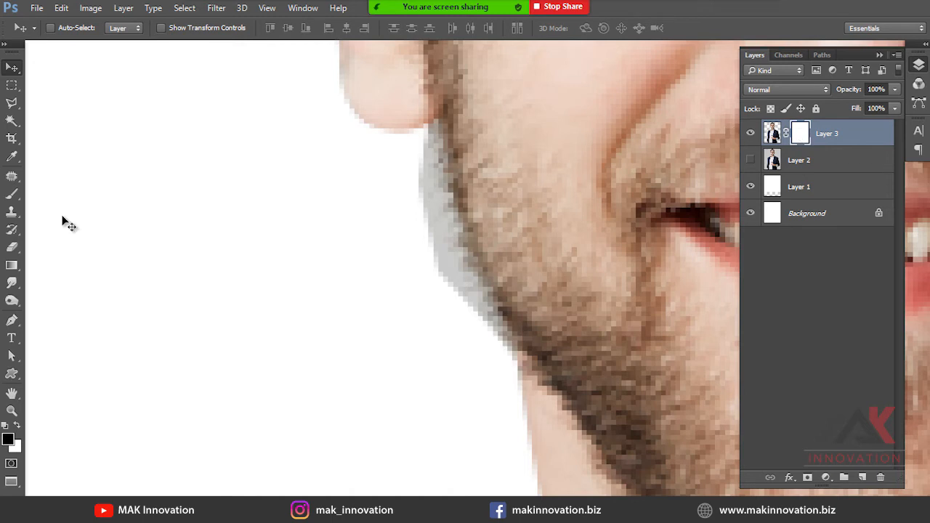
pyautogui.click(15, 231)
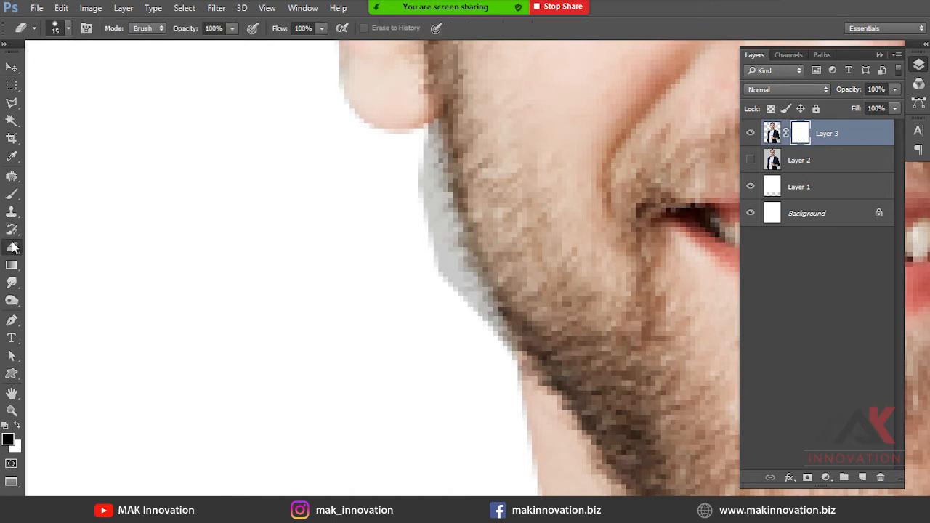
pyautogui.rightClick(12, 247)
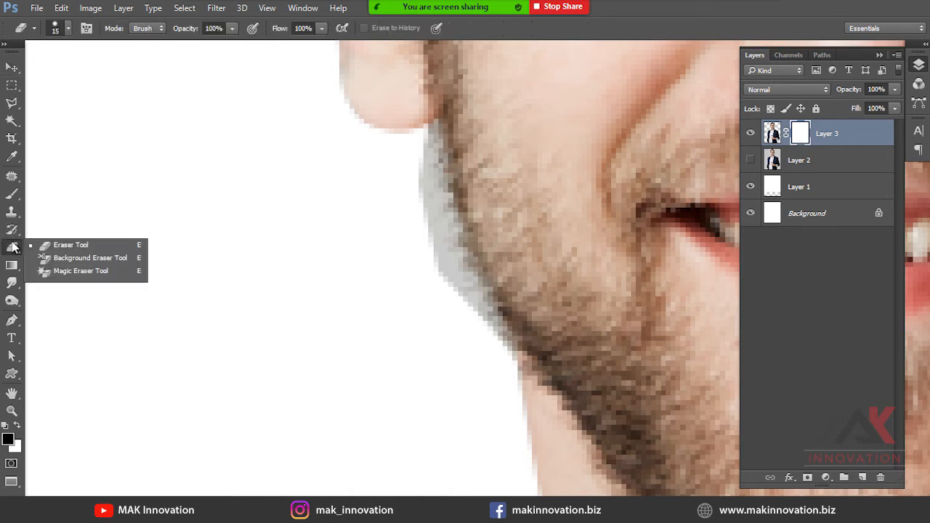
pyautogui.click(75, 249)
# Check the foreground and background colour values in the Color Picker.
pyautogui.click(10, 440)
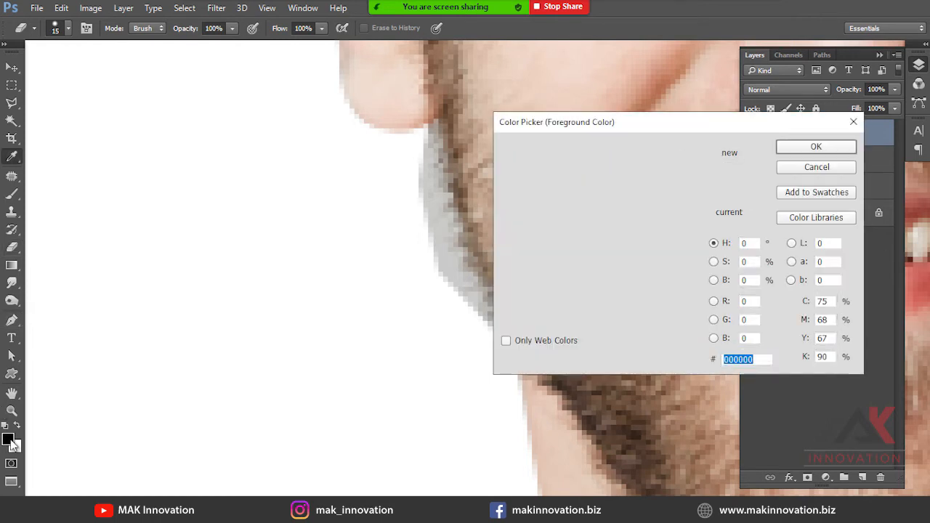
pyautogui.click(802, 147)
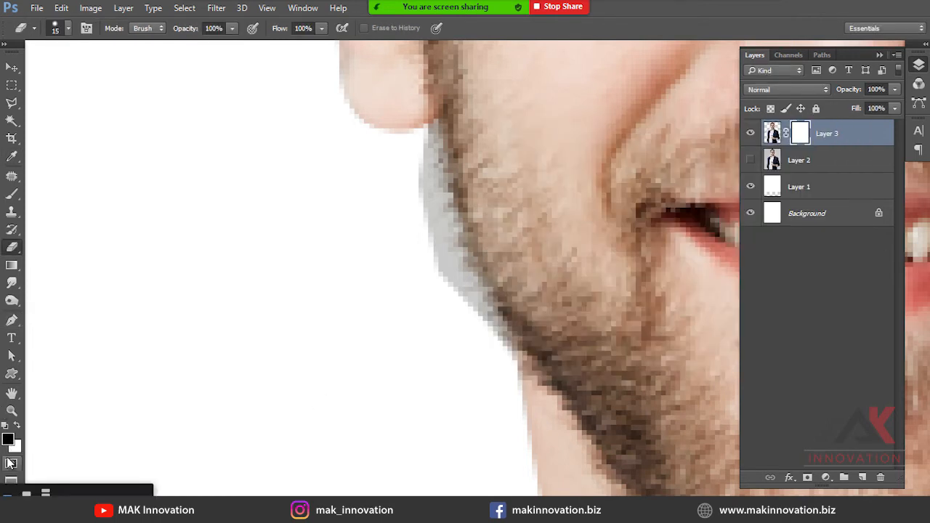
pyautogui.click(15, 446)
pyautogui.moveTo(822, 305); pyautogui.dragTo(792, 312)
pyautogui.moveTo(834, 361); pyautogui.dragTo(764, 365)
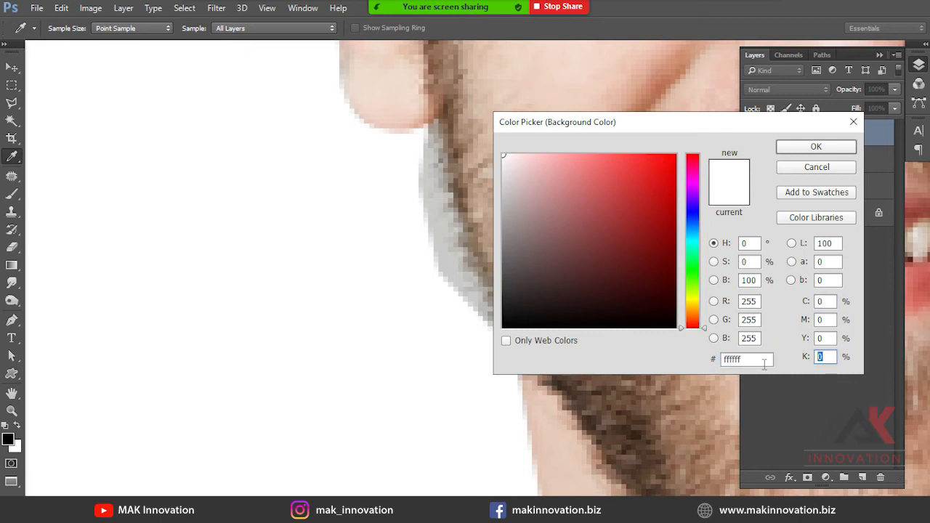
pyautogui.click(798, 148)
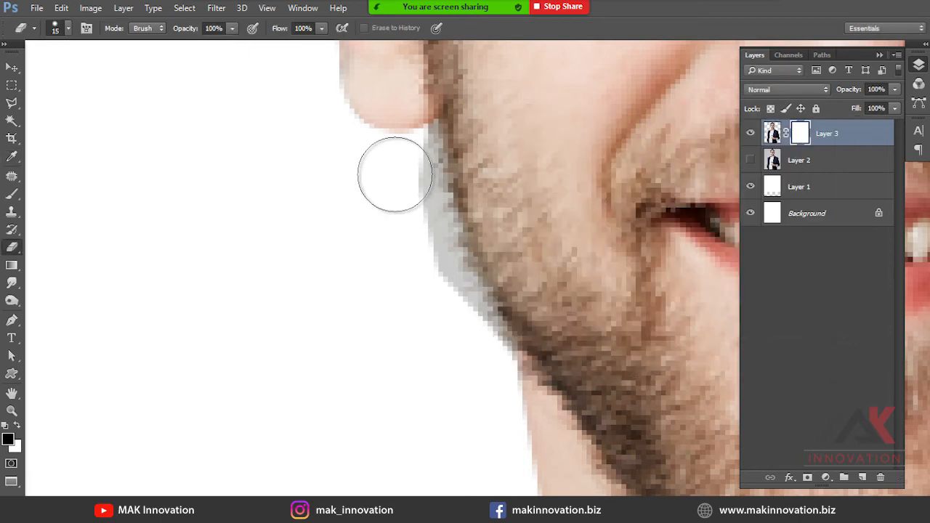
# Choose a soft round eraser brush with 0% hardness and set its size to 7 px.
pyautogui.click(66, 27)
pyautogui.click(126, 173)
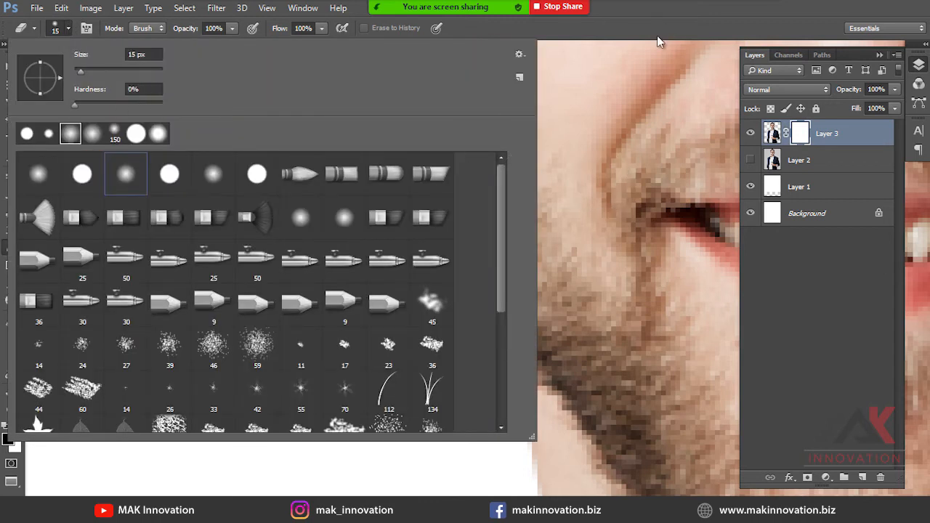
pyautogui.click(662, 4)
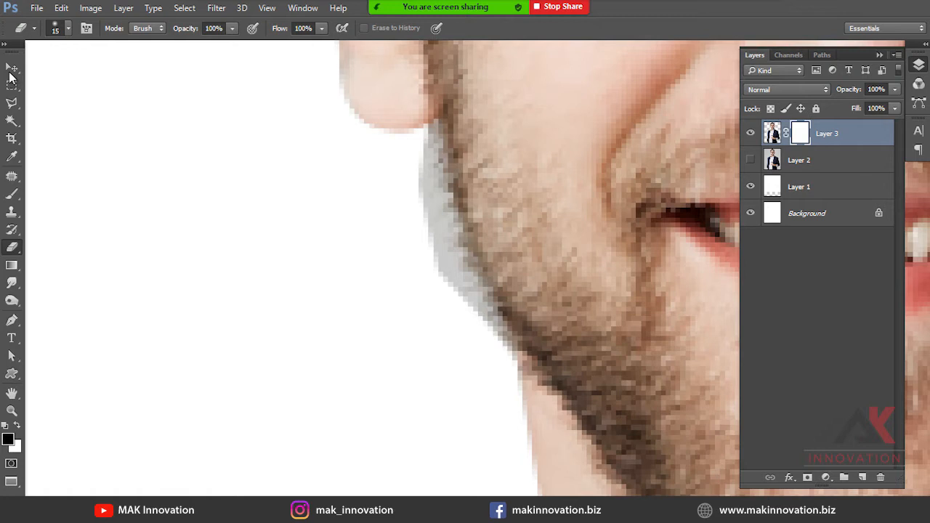
pyautogui.press('[')
pyautogui.press('[')
pyautogui.press('[')
pyautogui.press('[')
pyautogui.press('[')
pyautogui.press(']')
pyautogui.press(']')
pyautogui.press(']')
pyautogui.press(']')
pyautogui.press(']')
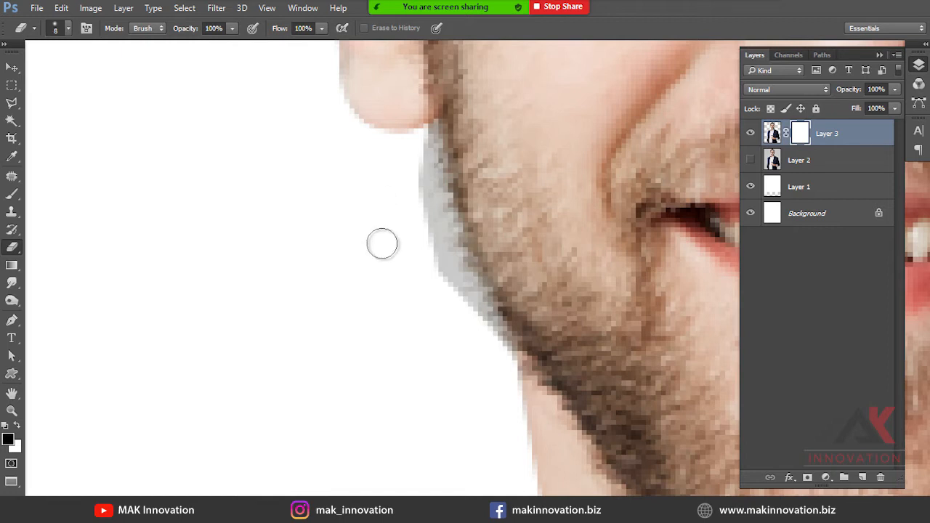
pyautogui.press('[')
pyautogui.press('[')
pyautogui.press('[')
pyautogui.press('[')
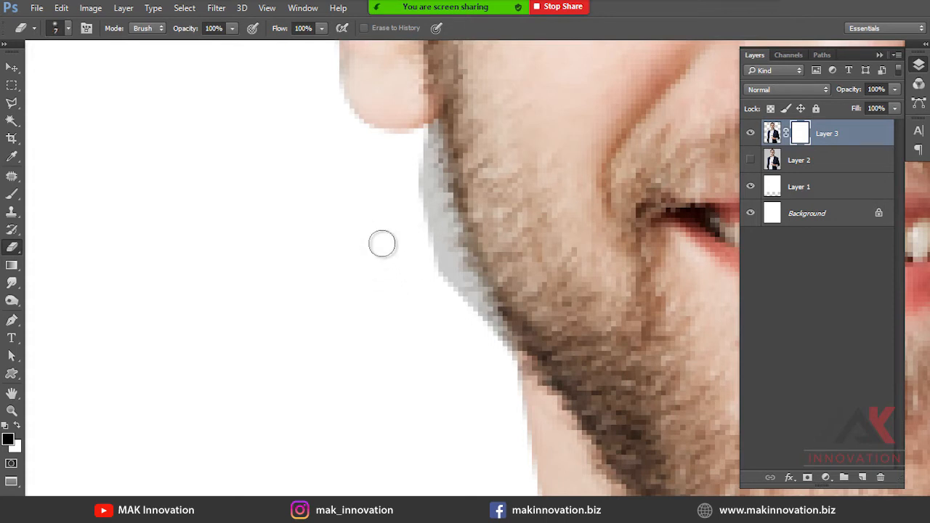
# Make black the background colour and erase the grey fringe on the mask along the bearded jaw below the earlobe.
pyautogui.press('x')
pyautogui.click(430, 147)
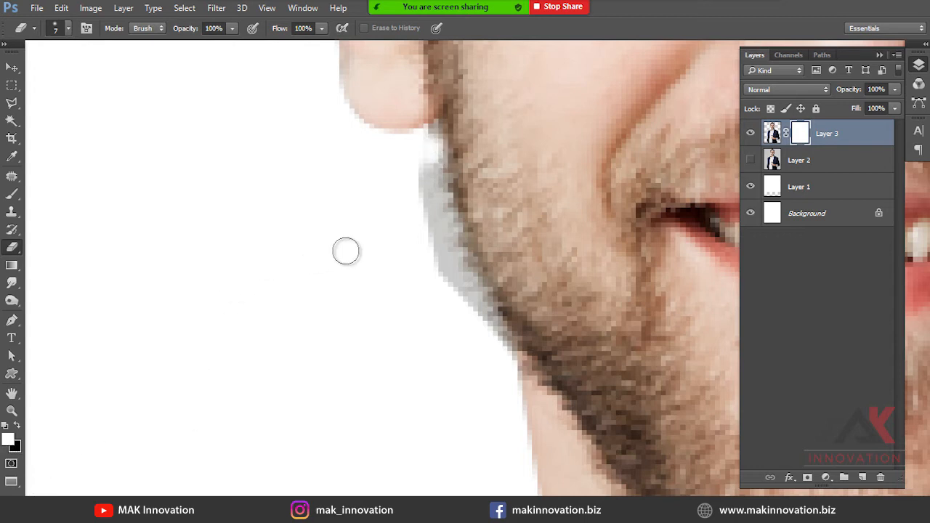
pyautogui.press('x')
pyautogui.press('x')
pyautogui.press('x')
pyautogui.press('x')
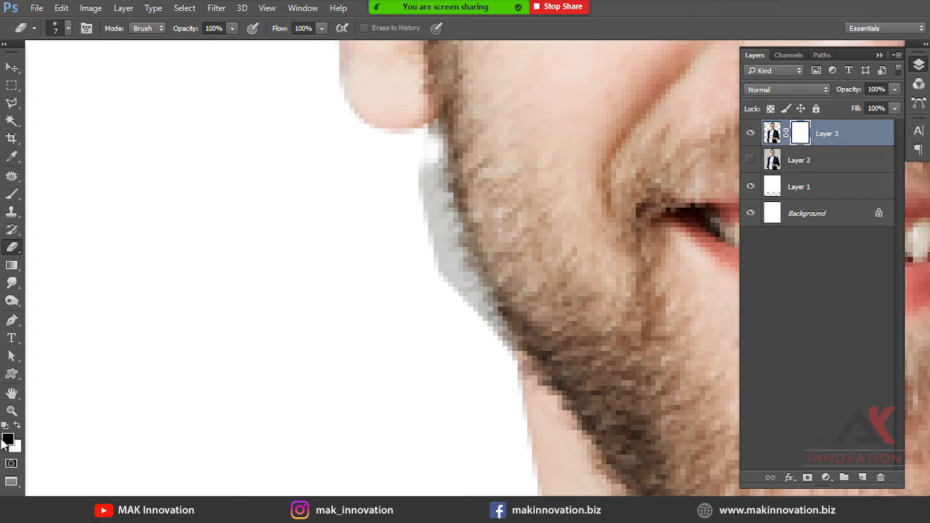
pyautogui.press('x')
pyautogui.press('x')
pyautogui.moveTo(427, 174); pyautogui.dragTo(497, 346)
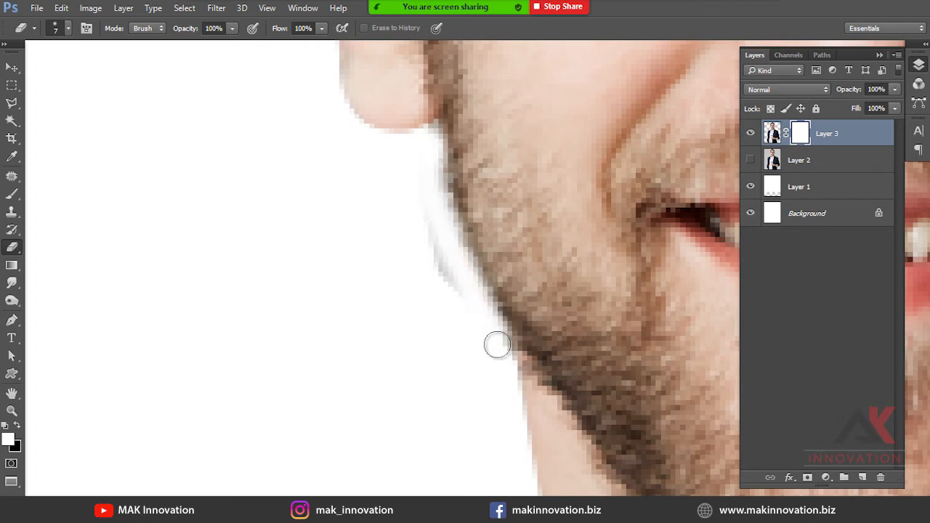
pyautogui.moveTo(500, 380)
pyautogui.mouseDown()
pyautogui.moveTo(432, 257)
pyautogui.moveTo(426, 266)
pyautogui.mouseUp()
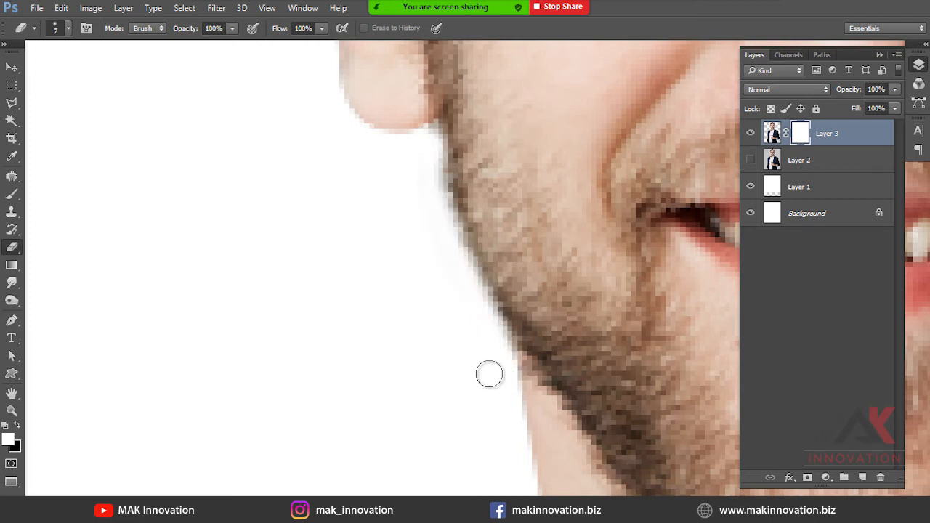
pyautogui.moveTo(425, 164); pyautogui.dragTo(495, 353)
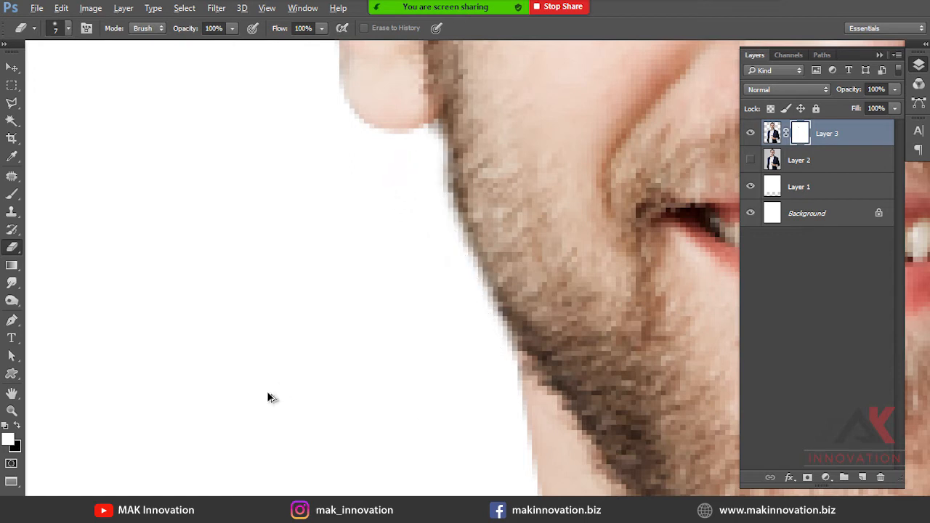
# Erase the grey fringe on the mask between the other earlobe and the neck.
pyautogui.hotkey('ctrl', '-')
pyautogui.hotkey('ctrl', '-')
pyautogui.hotkey('ctrl', '-')
pyautogui.moveTo(530, 202); pyautogui.dragTo(671, 348)
pyautogui.scroll(1, 424, 276)
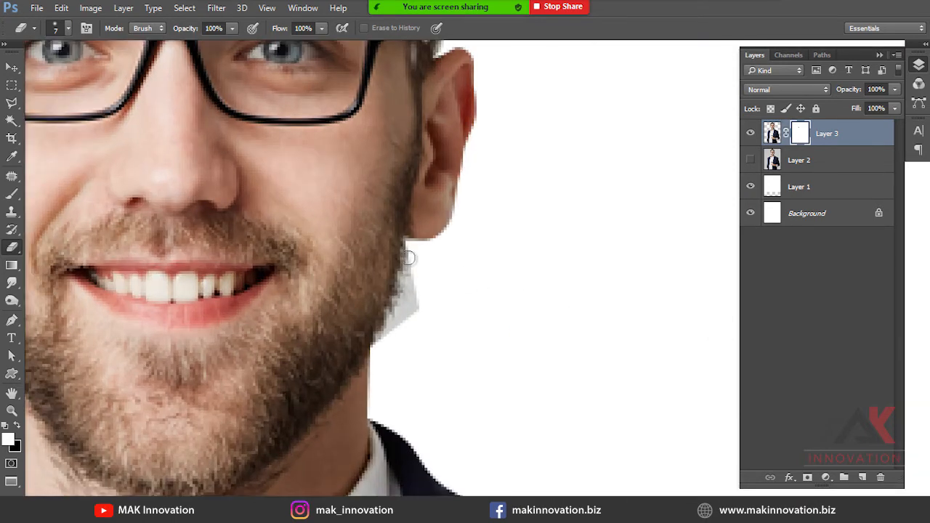
pyautogui.moveTo(408, 279)
pyautogui.mouseDown()
pyautogui.moveTo(412, 298)
pyautogui.moveTo(378, 349)
pyautogui.moveTo(419, 312)
pyautogui.moveTo(395, 321)
pyautogui.moveTo(413, 251)
pyautogui.moveTo(402, 304)
pyautogui.moveTo(380, 338)
pyautogui.moveTo(394, 326)
pyautogui.moveTo(415, 251)
pyautogui.mouseUp()
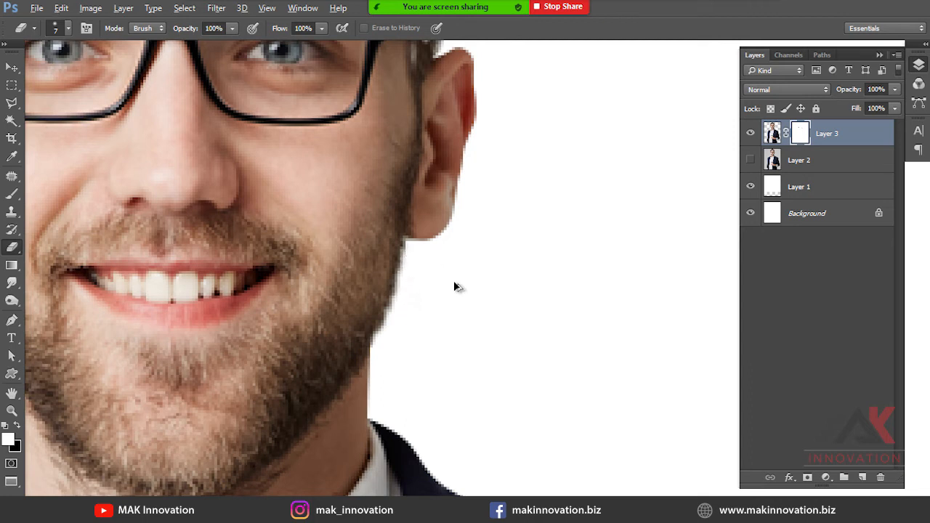
pyautogui.hotkey('ctrl', '0')
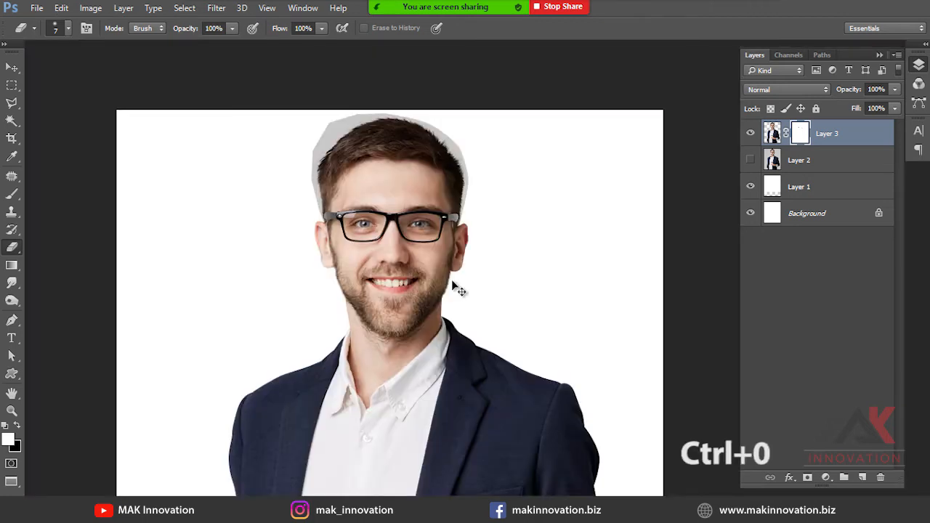
pyautogui.hotkey('ctrl', '0')
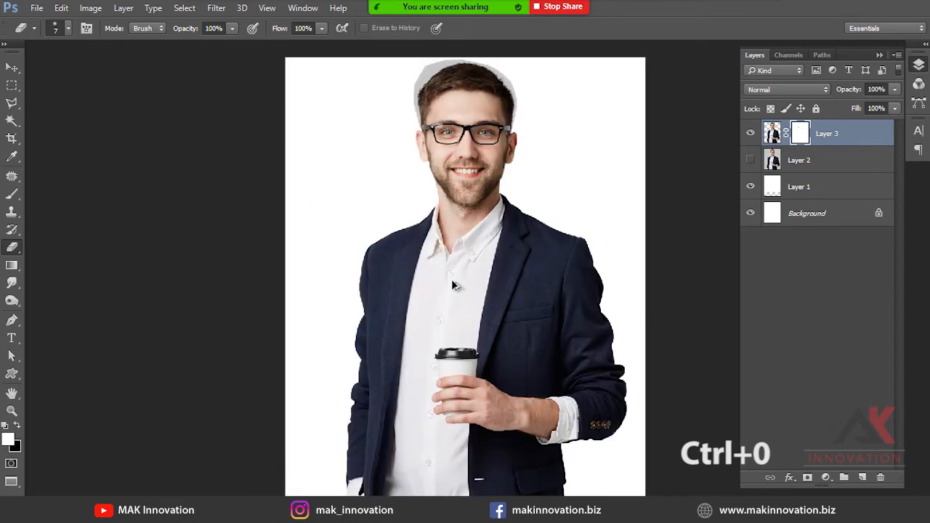
# Try erasing the grey area beside the hair directly on Layer 3's image instead of its mask, and undo the stroke.
pyautogui.scroll(1, 452, 284)
pyautogui.moveTo(499, 150); pyautogui.dragTo(412, 301)
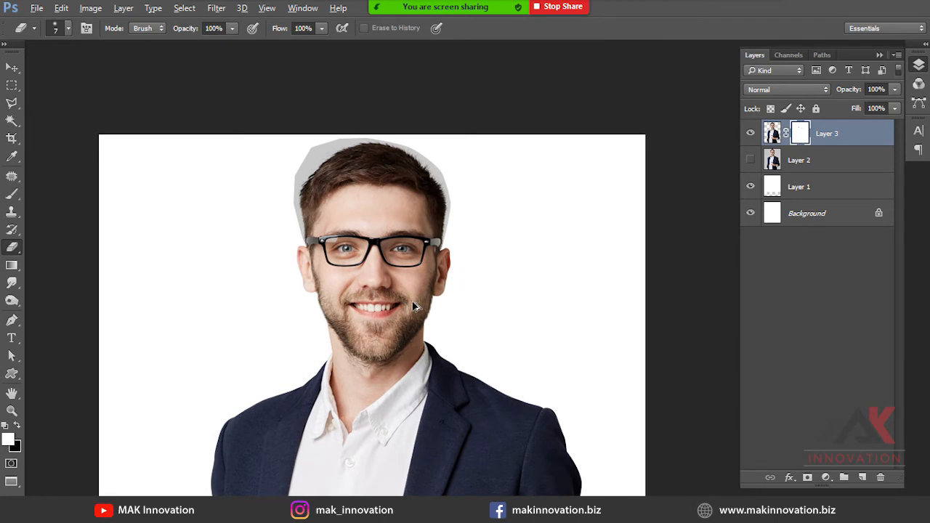
pyautogui.scroll(-1, 412, 301)
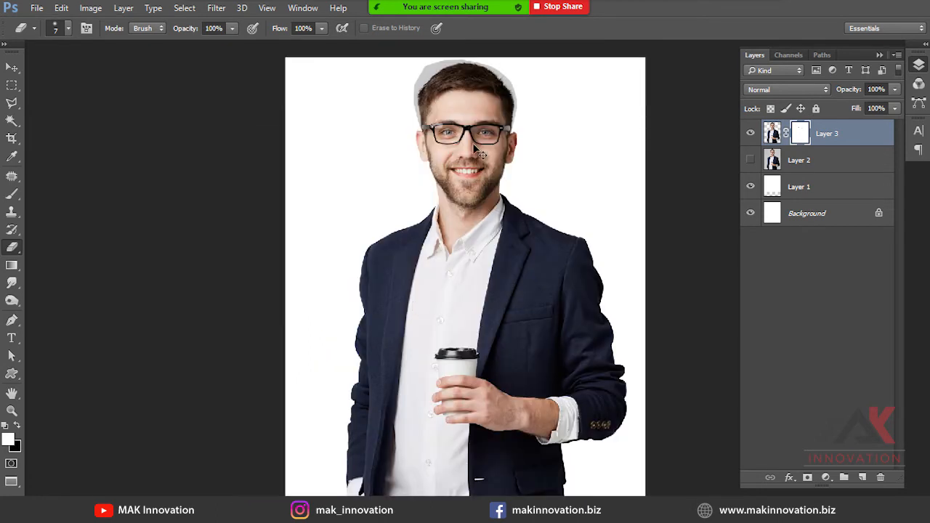
pyautogui.moveTo(375, 79); pyautogui.dragTo(635, 222)
pyautogui.moveTo(64, 104); pyautogui.dragTo(440, 429)
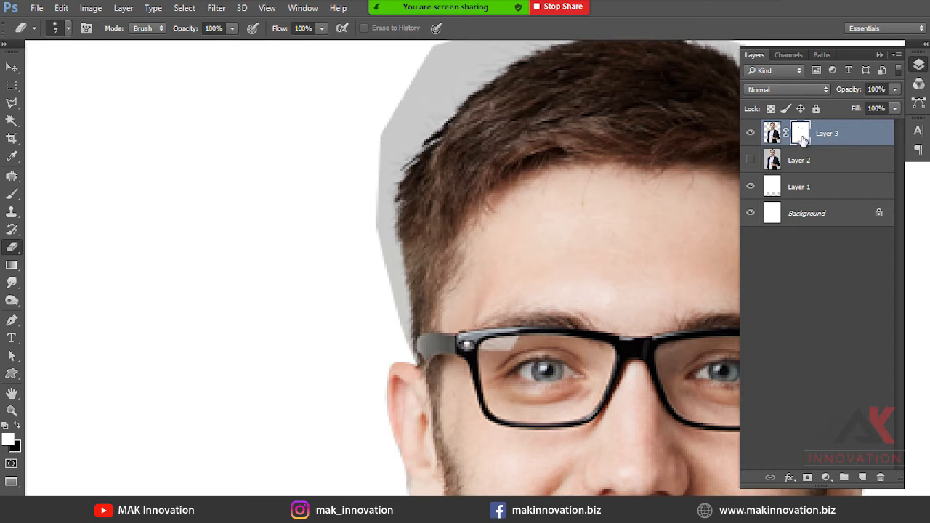
pyautogui.click(772, 133)
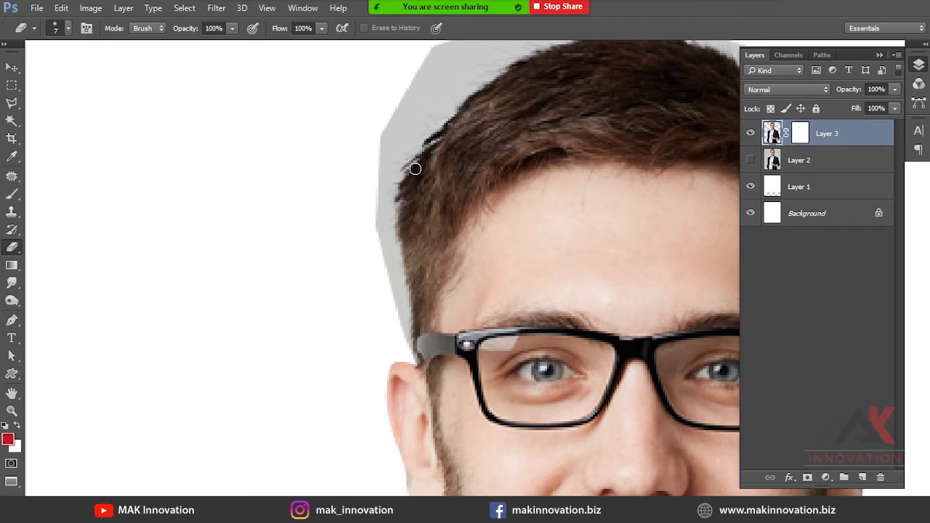
pyautogui.moveTo(385, 158)
pyautogui.mouseDown()
pyautogui.moveTo(385, 266)
pyautogui.moveTo(401, 327)
pyautogui.moveTo(378, 218)
pyautogui.moveTo(344, 164)
pyautogui.mouseUp()
pyautogui.hotkey('ctrl', 'z')
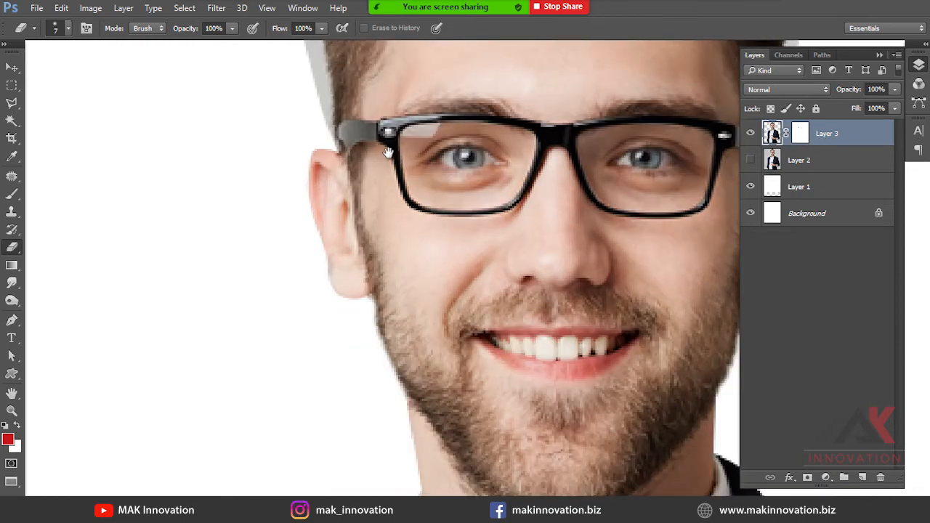
pyautogui.moveTo(436, 263); pyautogui.dragTo(353, 260)
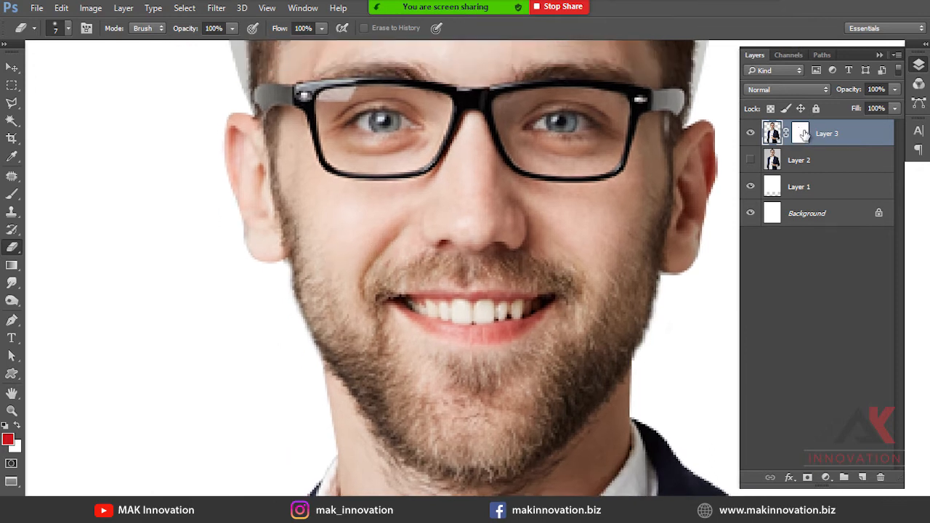
pyautogui.hotkey('ctrl', 'z')
# Toggle Layer 3's mask, try erasing across the sideburn and glasses temple directly on the image, and undo the strokes.
pyautogui.keyDown('shift'); pyautogui.click(801, 132); pyautogui.keyUp('shift')
pyautogui.moveTo(272, 149); pyautogui.dragTo(288, 209)
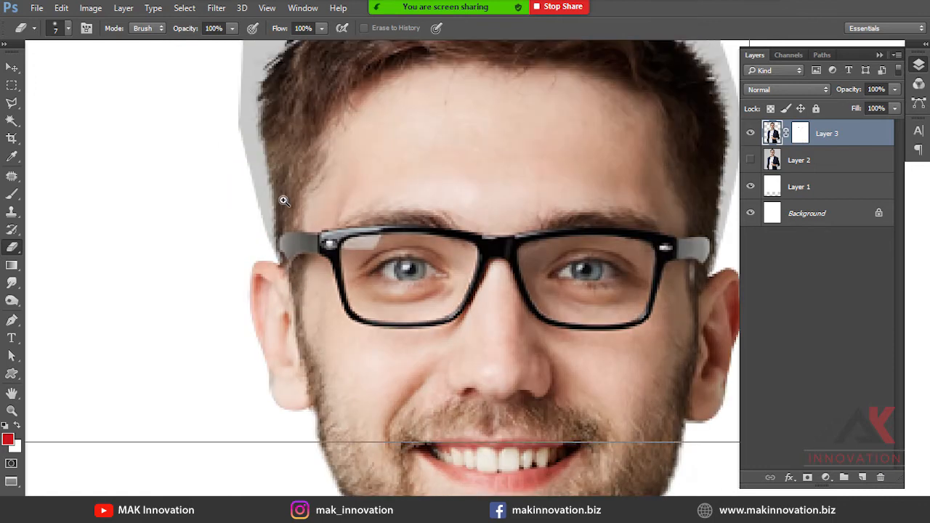
pyautogui.scroll(1, 281, 196)
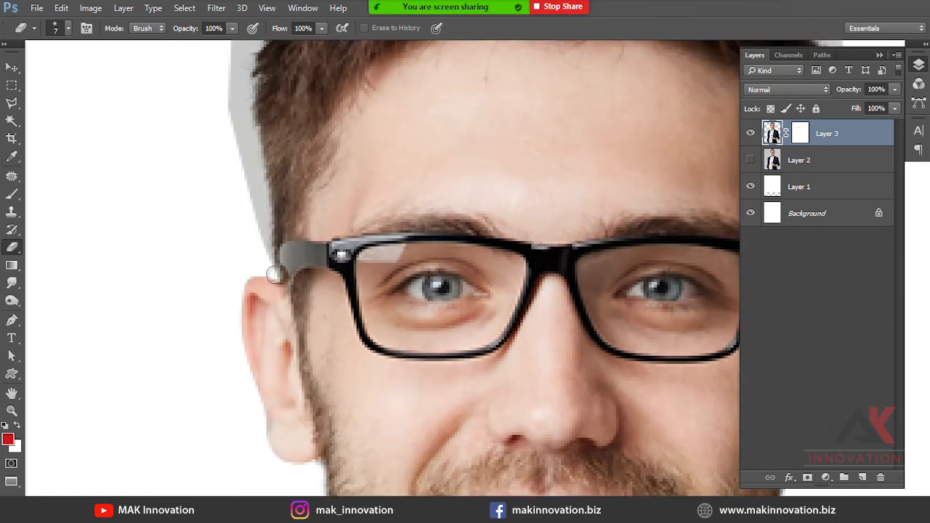
pyautogui.scroll(1, 272, 271)
pyautogui.moveTo(262, 240)
pyautogui.mouseDown()
pyautogui.moveTo(257, 163)
pyautogui.moveTo(233, 148)
pyautogui.moveTo(244, 145)
pyautogui.moveTo(253, 109)
pyautogui.moveTo(302, 192)
pyautogui.moveTo(311, 249)
pyautogui.moveTo(247, 283)
pyautogui.mouseUp()
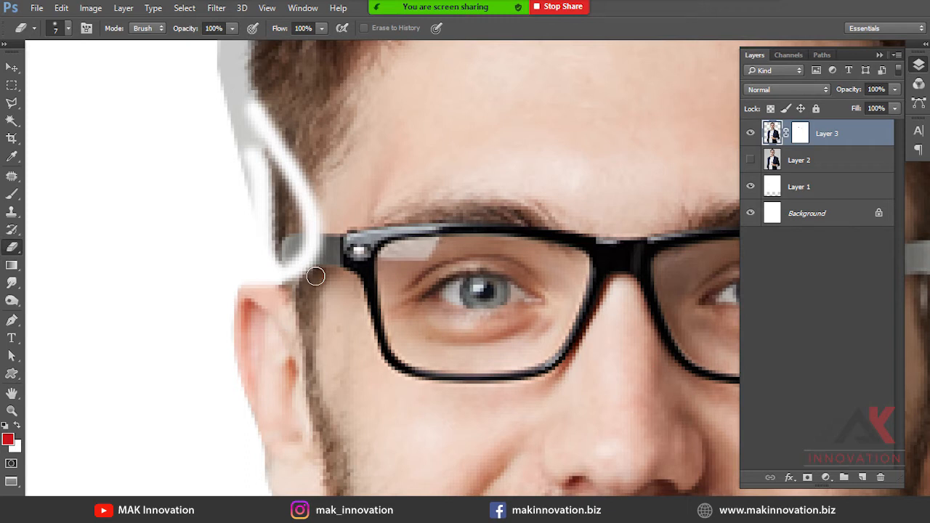
pyautogui.hotkey('ctrl', 'alt', 'z')
pyautogui.hotkey('ctrl', 'z')
pyautogui.hotkey('ctrl', 'z')
pyautogui.hotkey('ctrl', 'z')
pyautogui.hotkey('ctrl', 'z')
pyautogui.hotkey('ctrl', 'z')
pyautogui.hotkey('ctrl', 'z')
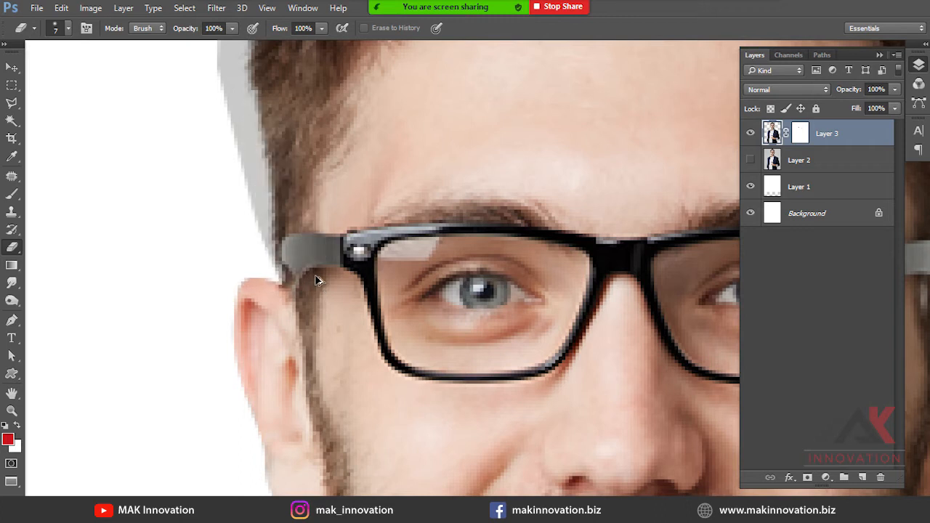
# Try erasing a curved stroke over the sideburn on Layer 3's image, disable the mask to compare, and undo both.
pyautogui.moveTo(234, 75)
pyautogui.mouseDown()
pyautogui.moveTo(254, 76)
pyautogui.moveTo(298, 142)
pyautogui.moveTo(280, 273)
pyautogui.moveTo(241, 282)
pyautogui.mouseUp()
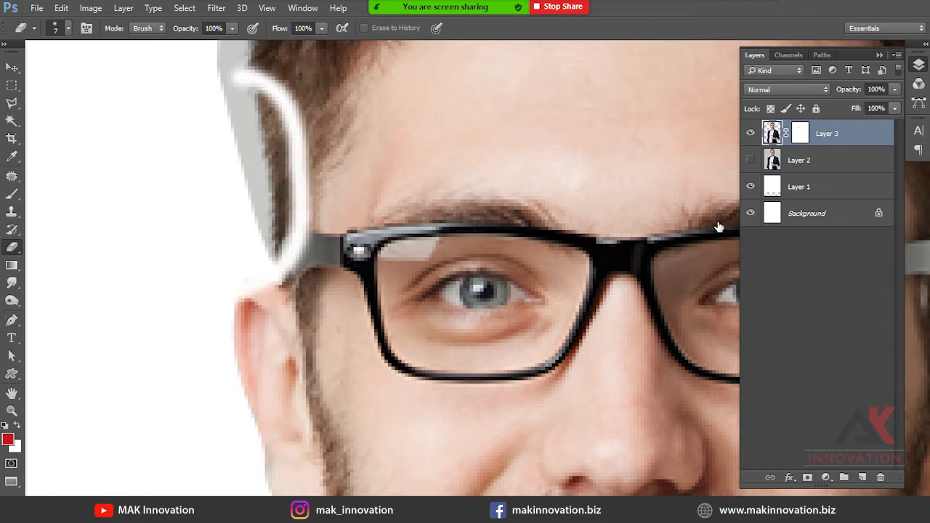
pyautogui.keyDown('shift'); pyautogui.click(800, 134); pyautogui.keyUp('shift')
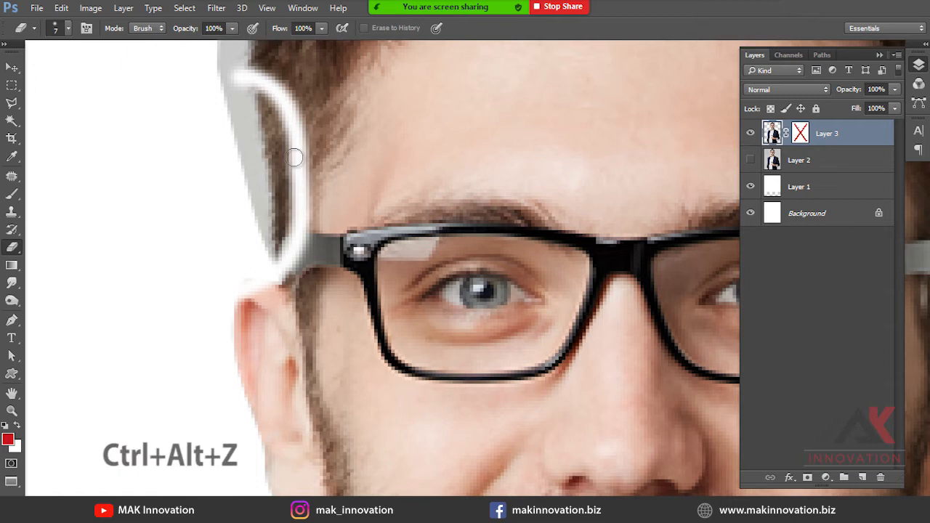
pyautogui.hotkey('ctrl', 'alt', 'z')
pyautogui.hotkey('ctrl', 'alt', 'z')
# Select Layer 3's mask, erase part of the sideburn, restore it with white as the background colour, and return the background colour to black.
pyautogui.click(797, 130)
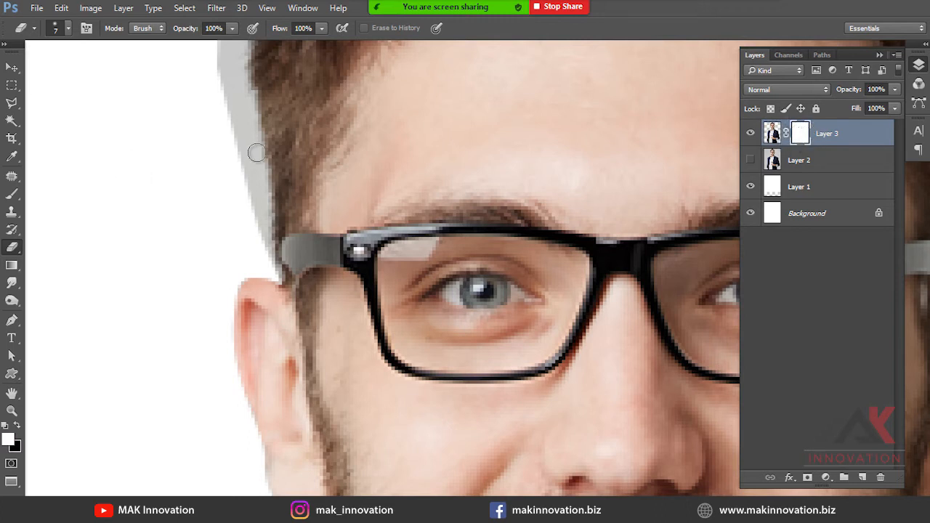
pyautogui.moveTo(244, 120)
pyautogui.mouseDown()
pyautogui.moveTo(264, 162)
pyautogui.moveTo(282, 162)
pyautogui.moveTo(285, 125)
pyautogui.moveTo(322, 171)
pyautogui.moveTo(299, 215)
pyautogui.moveTo(165, 238)
pyautogui.moveTo(285, 216)
pyautogui.mouseUp()
pyautogui.press('x')
pyautogui.moveTo(321, 165)
pyautogui.mouseDown()
pyautogui.moveTo(312, 145)
pyautogui.moveTo(275, 150)
pyautogui.moveTo(273, 130)
pyautogui.moveTo(308, 108)
pyautogui.mouseUp()
pyautogui.moveTo(284, 165)
pyautogui.mouseDown()
pyautogui.moveTo(316, 160)
pyautogui.moveTo(323, 168)
pyautogui.moveTo(307, 175)
pyautogui.moveTo(300, 208)
pyautogui.moveTo(309, 215)
pyautogui.moveTo(308, 207)
pyautogui.moveTo(276, 209)
pyautogui.moveTo(275, 227)
pyautogui.moveTo(257, 229)
pyautogui.moveTo(295, 223)
pyautogui.moveTo(285, 236)
pyautogui.moveTo(251, 120)
pyautogui.moveTo(241, 150)
pyautogui.moveTo(286, 210)
pyautogui.mouseUp()
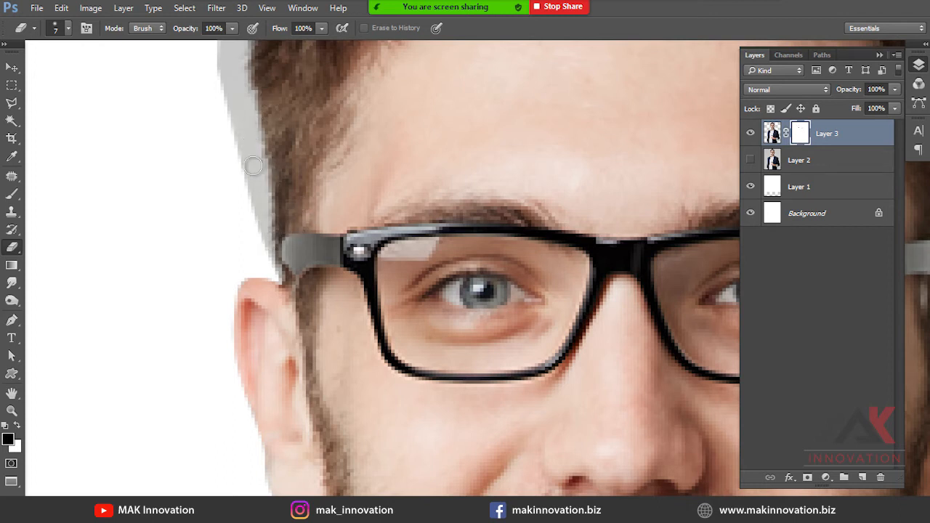
pyautogui.press('x')
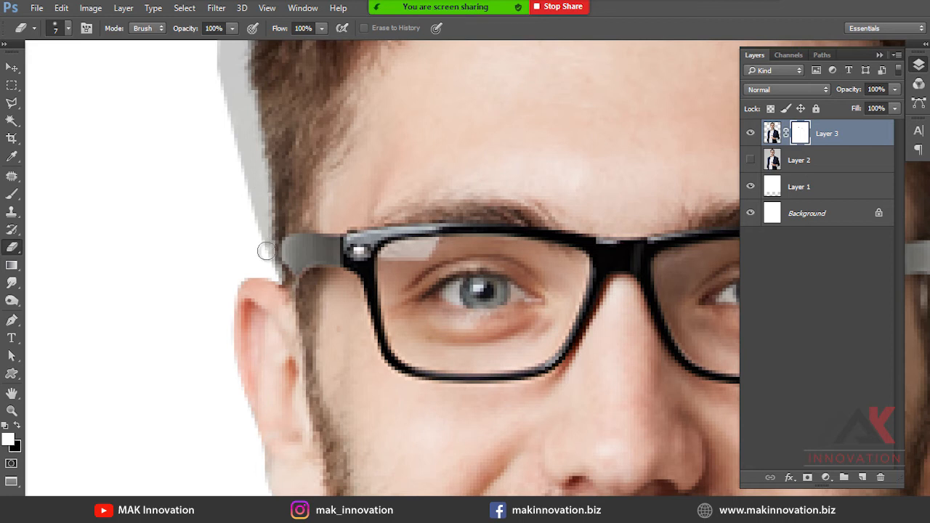
# Erase the grey area on the mask beside the left temple and upper hair, enlarging the eraser to 15 px.
pyautogui.moveTo(273, 270)
pyautogui.mouseDown()
pyautogui.moveTo(248, 112)
pyautogui.moveTo(233, 85)
pyautogui.moveTo(227, 150)
pyautogui.mouseUp()
pyautogui.moveTo(231, 203)
pyautogui.mouseDown()
pyautogui.moveTo(253, 276)
pyautogui.moveTo(225, 158)
pyautogui.moveTo(214, 291)
pyautogui.moveTo(214, 226)
pyautogui.moveTo(224, 265)
pyautogui.moveTo(215, 287)
pyautogui.moveTo(212, 199)
pyautogui.moveTo(262, 131)
pyautogui.moveTo(231, 196)
pyautogui.moveTo(207, 290)
pyautogui.moveTo(281, 128)
pyautogui.moveTo(305, 113)
pyautogui.mouseUp()
pyautogui.press(']')
pyautogui.press(']')
pyautogui.press(']')
pyautogui.press(']')
pyautogui.press(']')
pyautogui.press(']')
pyautogui.press('[')
pyautogui.press('[')
pyautogui.moveTo(289, 134); pyautogui.dragTo(249, 160)
pyautogui.moveTo(227, 145)
pyautogui.mouseDown()
pyautogui.moveTo(258, 114)
pyautogui.moveTo(250, 167)
pyautogui.moveTo(268, 172)
pyautogui.moveTo(232, 203)
pyautogui.mouseUp()
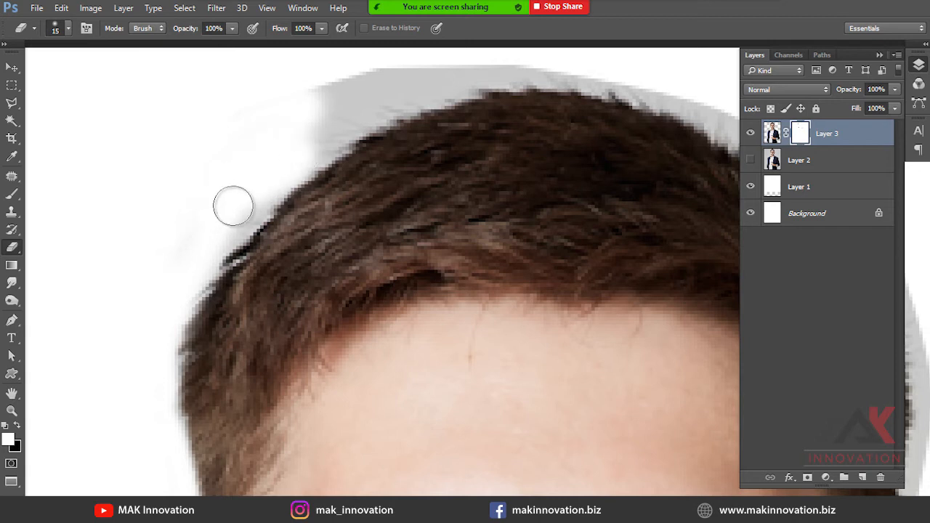
# Erase the grey area on the mask across the top of the hair and down its right side with the 15 px eraser.
pyautogui.moveTo(261, 150)
pyautogui.mouseDown()
pyautogui.moveTo(376, 89)
pyautogui.moveTo(218, 167)
pyautogui.mouseUp()
pyautogui.moveTo(138, 166)
pyautogui.mouseDown()
pyautogui.moveTo(378, 129)
pyautogui.moveTo(187, 191)
pyautogui.moveTo(143, 218)
pyautogui.moveTo(320, 139)
pyautogui.moveTo(395, 128)
pyautogui.moveTo(473, 138)
pyautogui.mouseUp()
pyautogui.moveTo(531, 143); pyautogui.dragTo(349, 91)
pyautogui.moveTo(168, 82)
pyautogui.mouseDown()
pyautogui.moveTo(256, 80)
pyautogui.moveTo(372, 100)
pyautogui.moveTo(197, 71)
pyautogui.moveTo(354, 104)
pyautogui.moveTo(396, 128)
pyautogui.moveTo(467, 181)
pyautogui.moveTo(570, 288)
pyautogui.moveTo(477, 172)
pyautogui.mouseUp()
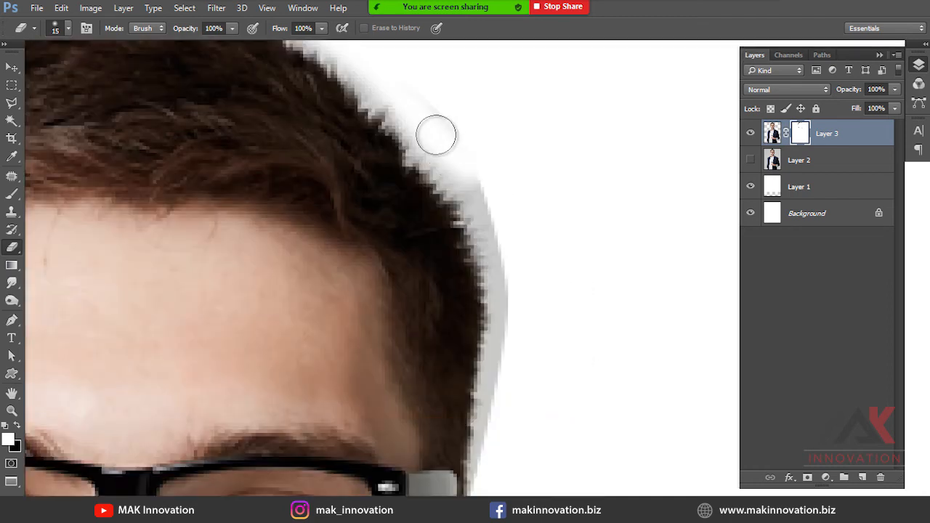
pyautogui.moveTo(407, 98)
pyautogui.mouseDown()
pyautogui.moveTo(442, 153)
pyautogui.moveTo(486, 195)
pyautogui.moveTo(503, 242)
pyautogui.moveTo(507, 411)
pyautogui.moveTo(483, 235)
pyautogui.mouseUp()
# Reduce the eraser to 8 px and erase the remaining grey fringe on the mask along the hair's right side above the ear.
pyautogui.press('[')
pyautogui.press('[')
pyautogui.press('[')
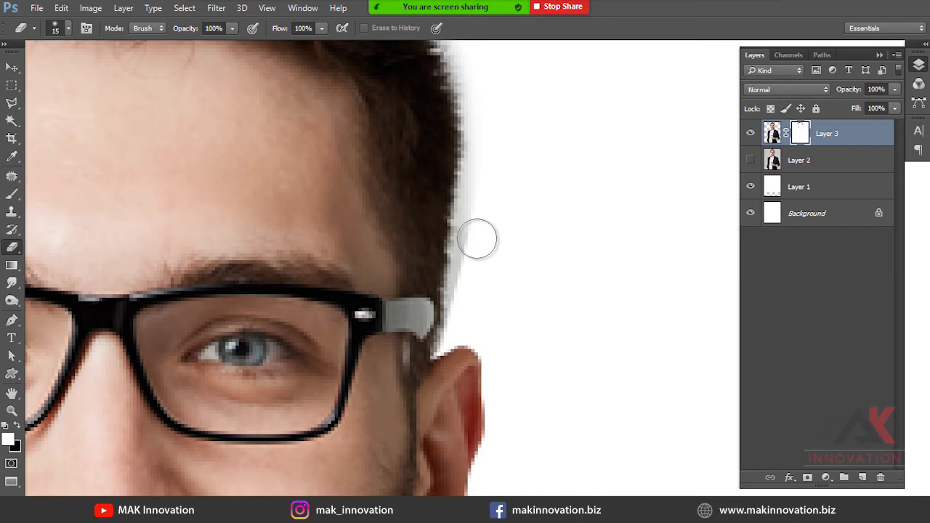
pyautogui.moveTo(440, 348)
pyautogui.mouseDown()
pyautogui.moveTo(462, 264)
pyautogui.moveTo(480, 87)
pyautogui.moveTo(492, 232)
pyautogui.mouseUp()
pyautogui.moveTo(402, 108); pyautogui.dragTo(494, 228)
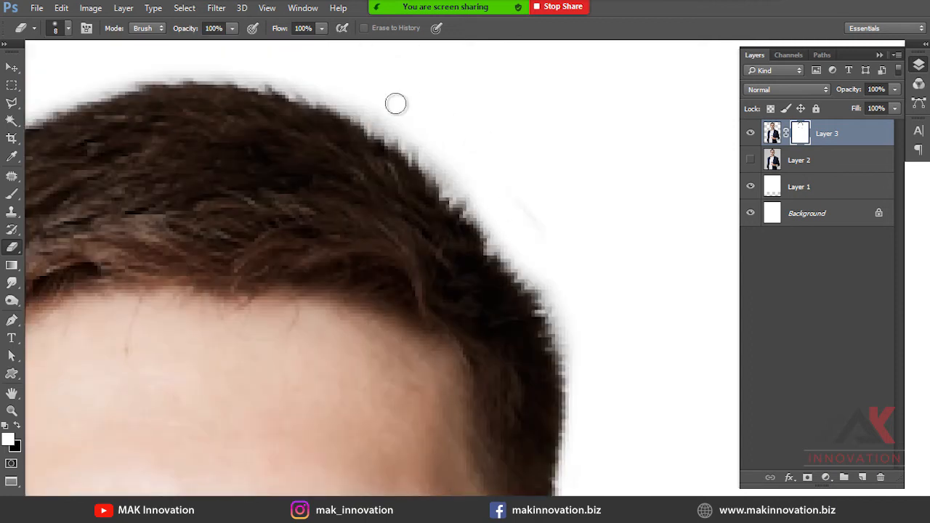
pyautogui.moveTo(301, 79)
pyautogui.mouseDown()
pyautogui.moveTo(351, 95)
pyautogui.moveTo(443, 170)
pyautogui.moveTo(504, 197)
pyautogui.moveTo(554, 247)
pyautogui.moveTo(508, 253)
pyautogui.moveTo(540, 273)
pyautogui.moveTo(582, 372)
pyautogui.moveTo(573, 231)
pyautogui.mouseUp()
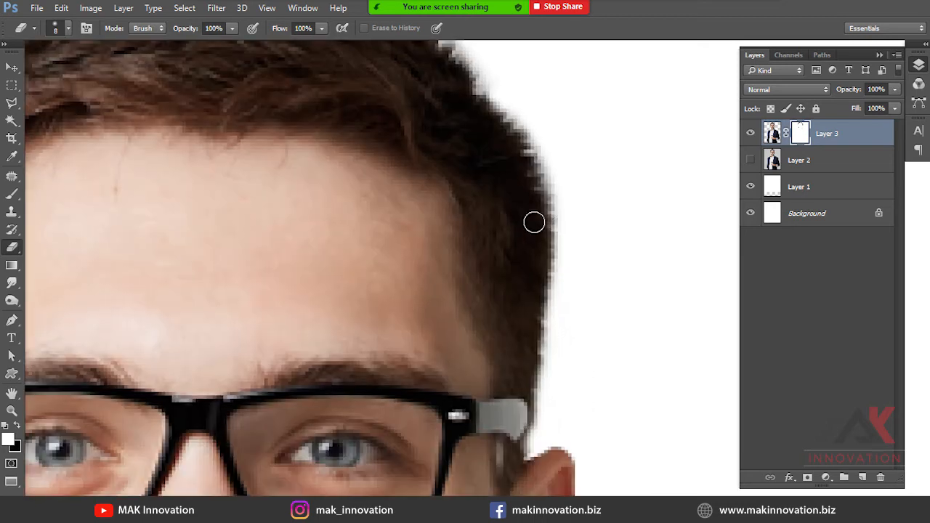
pyautogui.moveTo(496, 119); pyautogui.dragTo(592, 244)
# Erase the faint grey halo on the mask along the crown and down the hair's left side to the ear.
pyautogui.moveTo(356, 152); pyautogui.dragTo(584, 193)
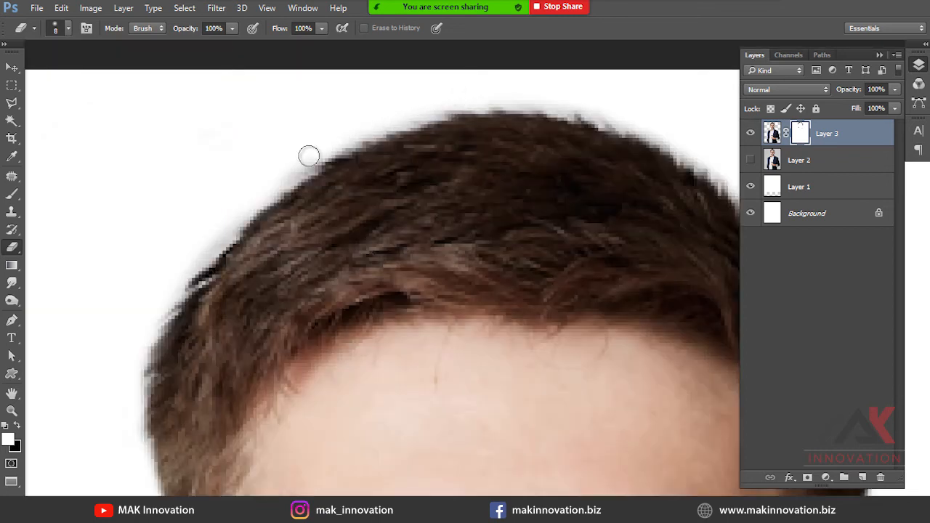
pyautogui.moveTo(214, 233); pyautogui.dragTo(257, 187)
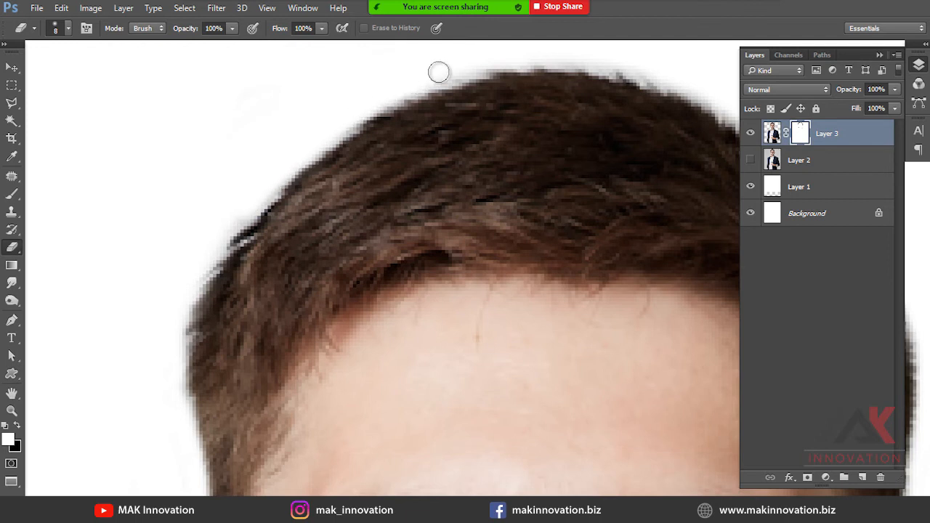
pyautogui.moveTo(660, 68)
pyautogui.mouseDown()
pyautogui.moveTo(266, 133)
pyautogui.moveTo(367, 191)
pyautogui.moveTo(435, 258)
pyautogui.moveTo(431, 277)
pyautogui.moveTo(513, 348)
pyautogui.moveTo(542, 426)
pyautogui.moveTo(637, 315)
pyautogui.mouseUp()
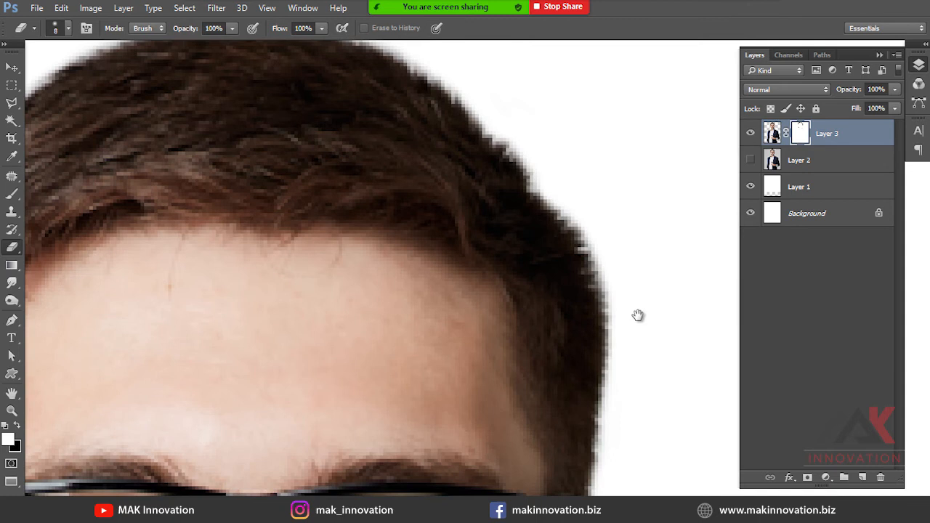
pyautogui.moveTo(237, 257); pyautogui.dragTo(457, 385)
pyautogui.moveTo(401, 136)
pyautogui.mouseDown()
pyautogui.moveTo(288, 174)
pyautogui.moveTo(193, 232)
pyautogui.moveTo(359, 143)
pyautogui.moveTo(325, 157)
pyautogui.mouseUp()
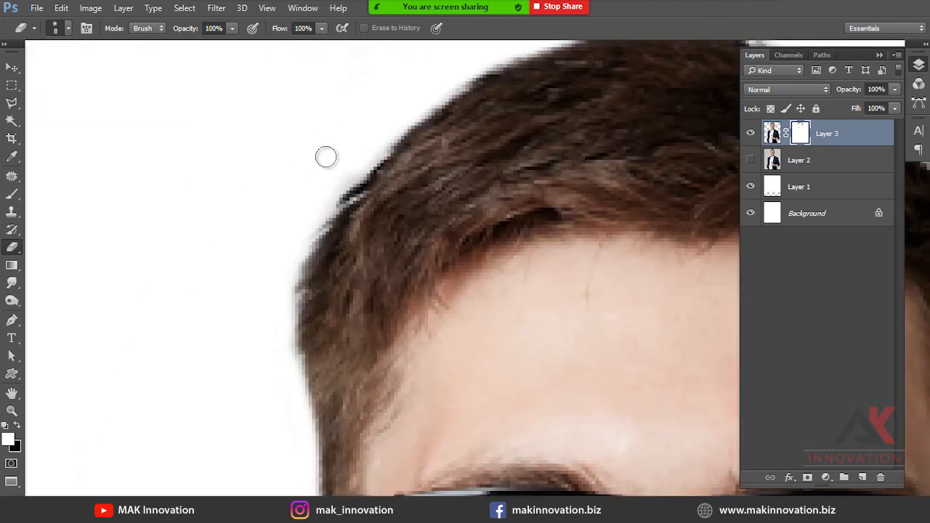
pyautogui.moveTo(378, 141)
pyautogui.mouseDown()
pyautogui.moveTo(329, 197)
pyautogui.moveTo(286, 282)
pyautogui.moveTo(297, 403)
pyautogui.mouseUp()
pyautogui.moveTo(297, 403); pyautogui.dragTo(259, 256)
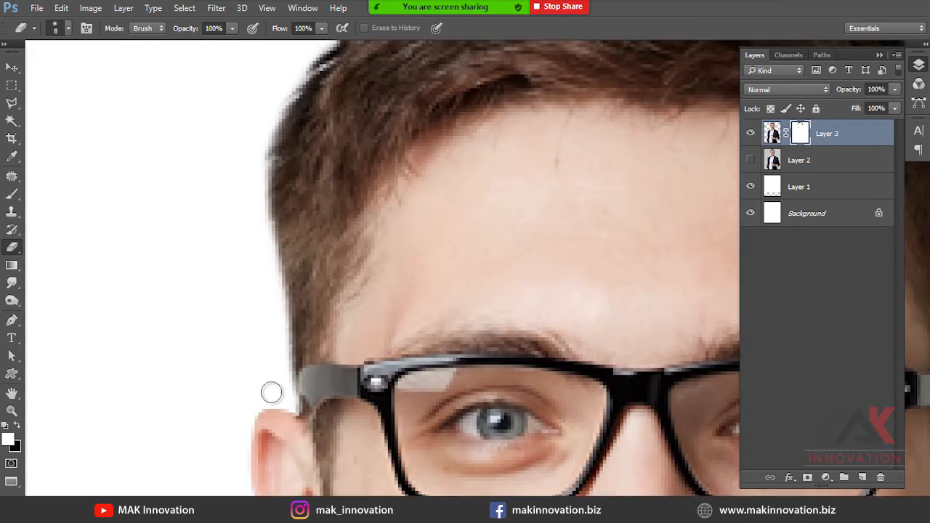
pyautogui.moveTo(247, 389); pyautogui.dragTo(176, 470)
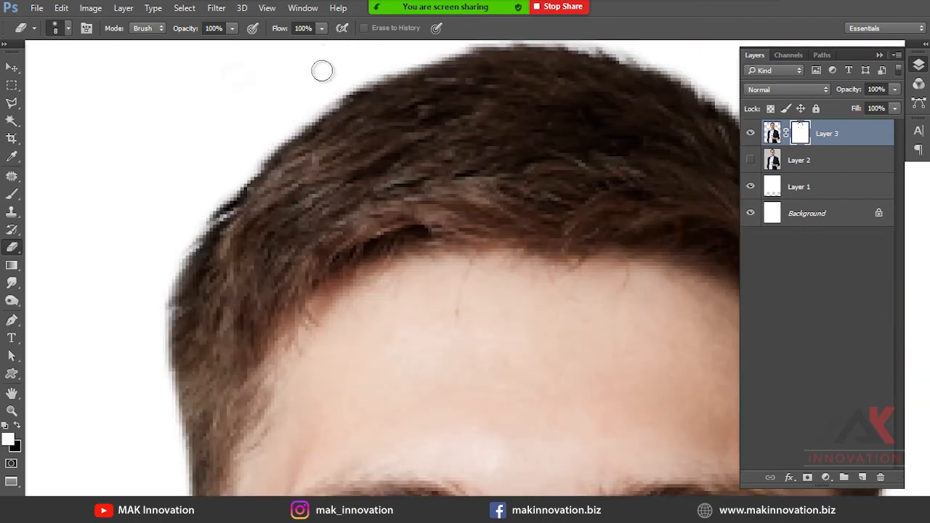
pyautogui.moveTo(318, 68)
pyautogui.mouseDown()
pyautogui.moveTo(301, 166)
pyautogui.moveTo(233, 166)
pyautogui.mouseUp()
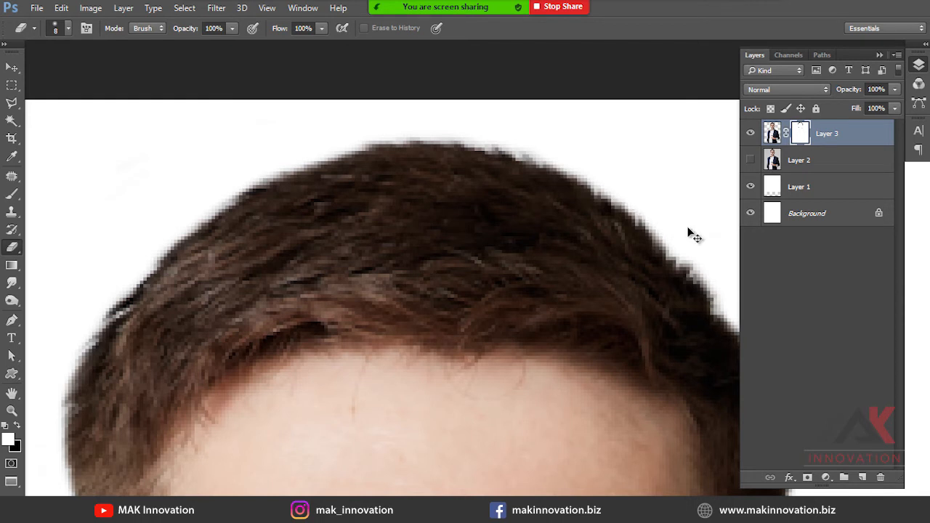
# Fit the whole picture in view and toggle Layer 3's mask to compare the cutout with and without it.
pyautogui.hotkey('ctrl', '0')
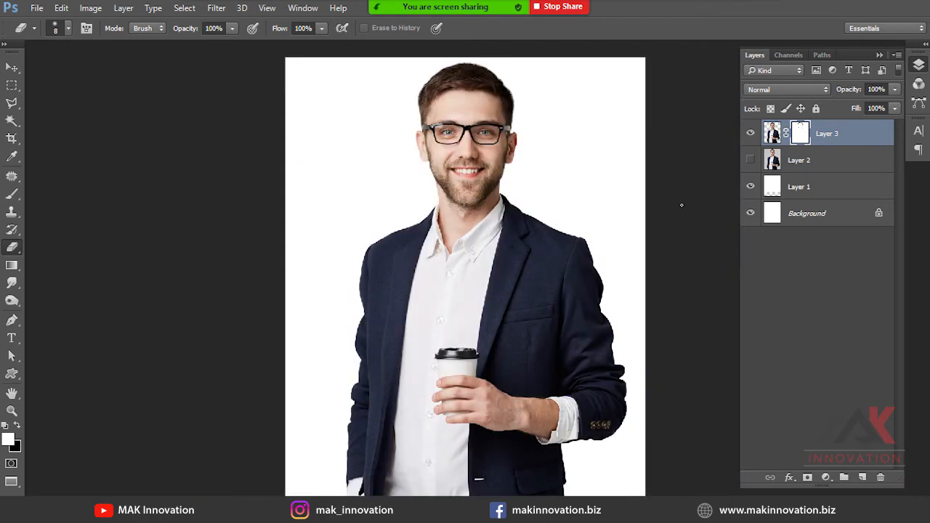
pyautogui.keyDown('shift'); pyautogui.click(802, 135); pyautogui.keyUp('shift')
pyautogui.press('v')
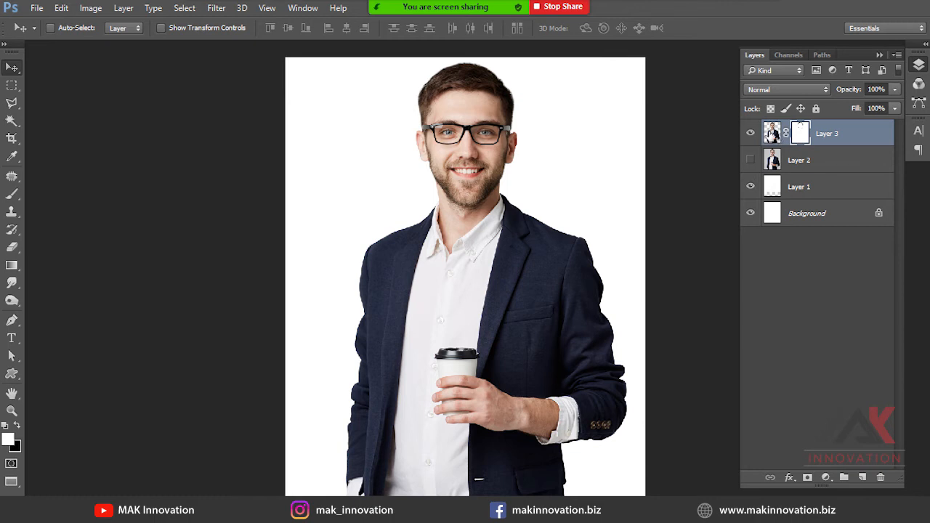
pyautogui.click(771, 134)
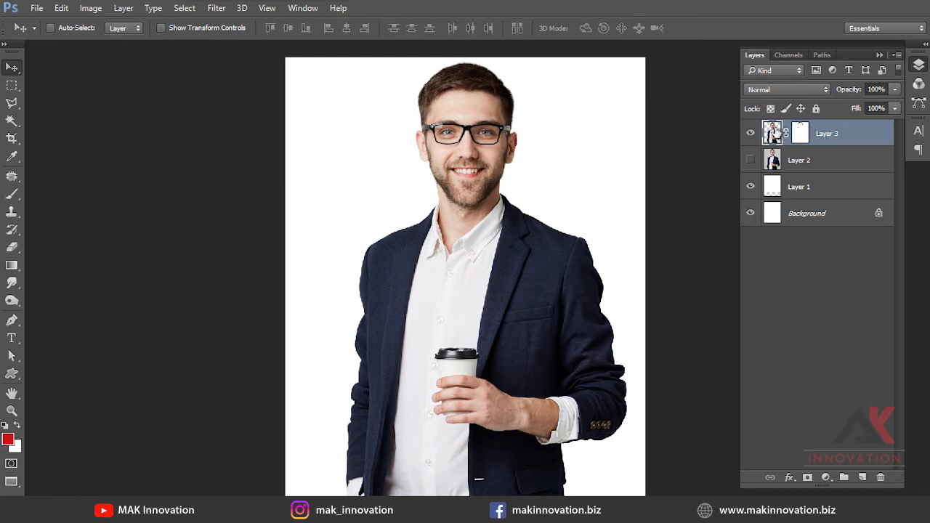
# Create a new layer directly above Layer 1.
pyautogui.click(825, 189)
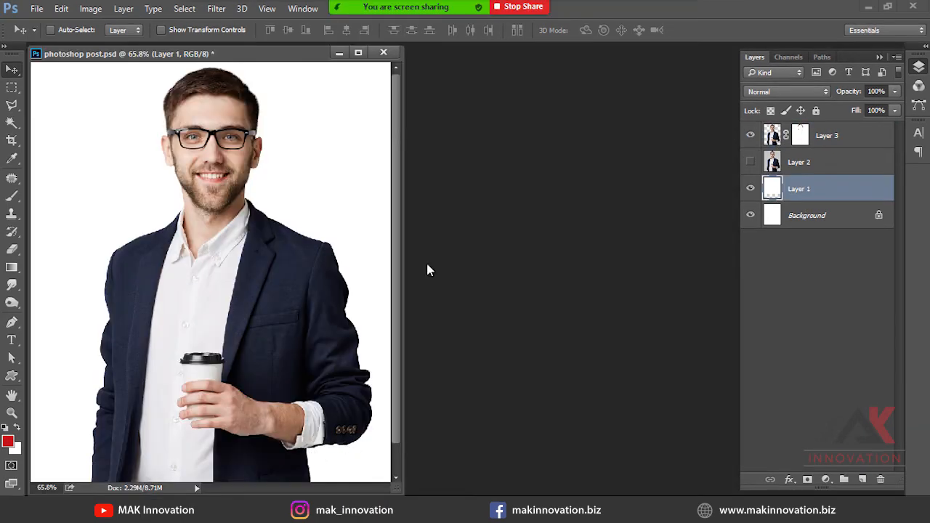
pyautogui.press('f')
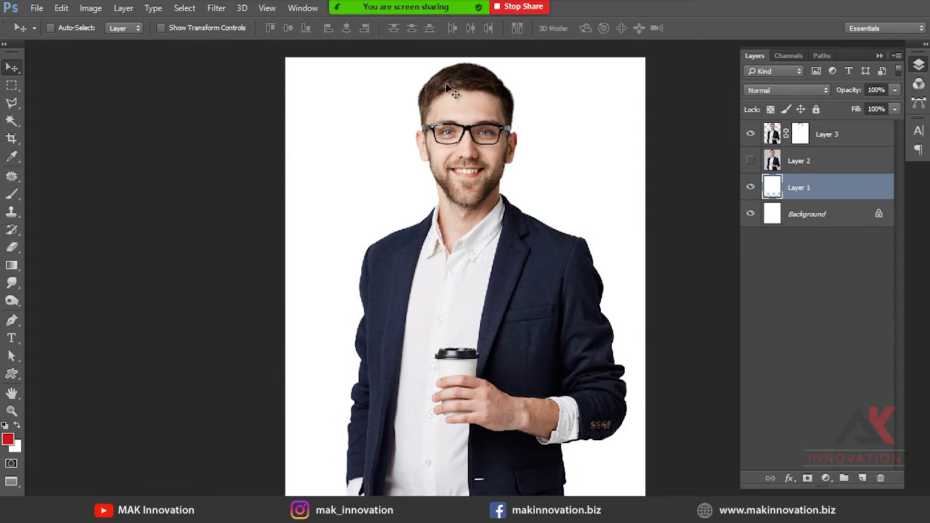
pyautogui.click(862, 478)
# Set the foreground colour to C 100, M 75, Y 0, K 0.
pyautogui.click(7, 441)
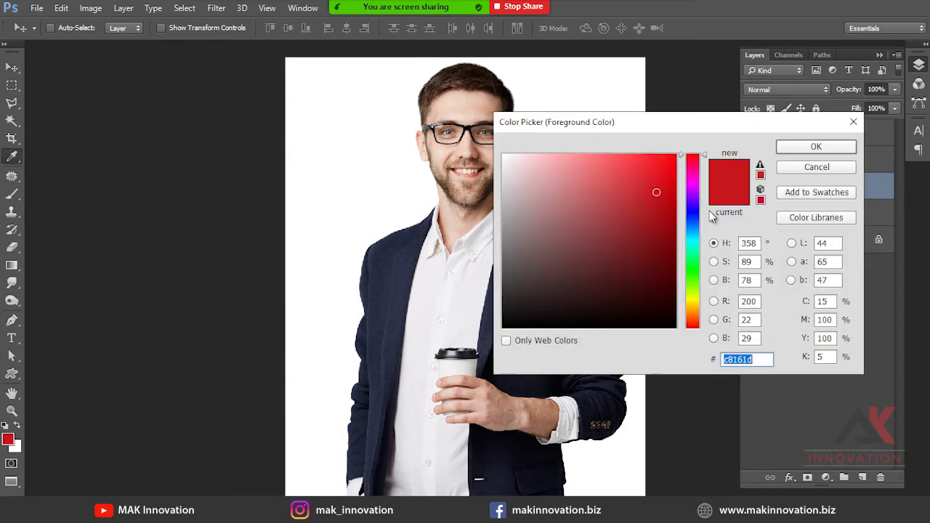
pyautogui.doubleClick(821, 300)
pyautogui.write('100')
pyautogui.press('Tab')
pyautogui.write('75')
pyautogui.press('Tab')
pyautogui.write('0')
pyautogui.press('Tab')
pyautogui.write('0')
pyautogui.press('Return')
# Fill Layer 4 with a linear blue-to-transparent gradient that fades out toward the bottom of the canvas.
pyautogui.press('g')
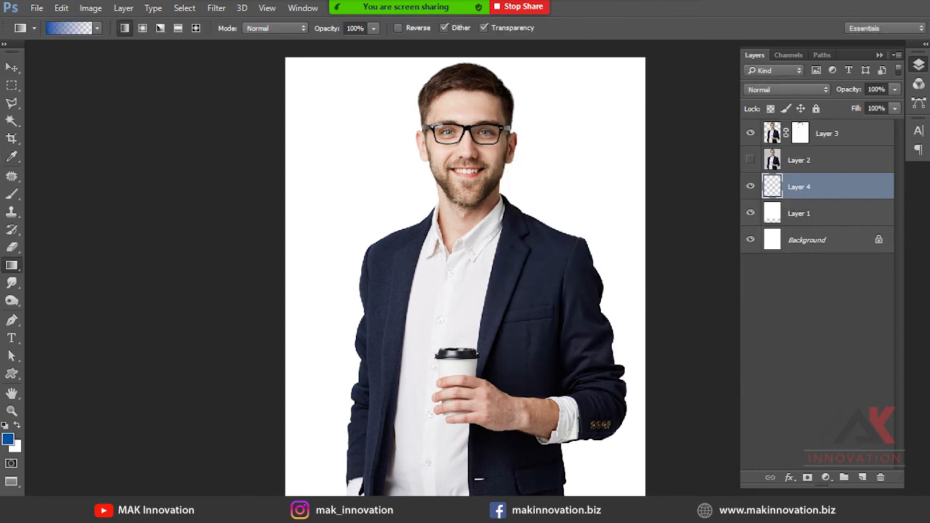
pyautogui.moveTo(326, 466); pyautogui.dragTo(333, 482)
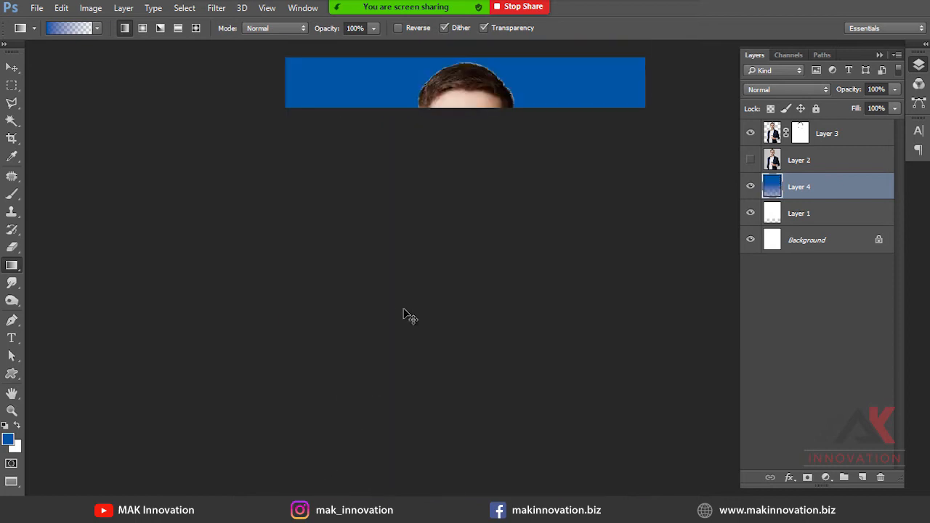
# Undo Layer 4's gradient and redraw the linear blue-to-transparent fill from about mid-canvas down to the bottom edge.
pyautogui.hotkey('ctrl', 'z')
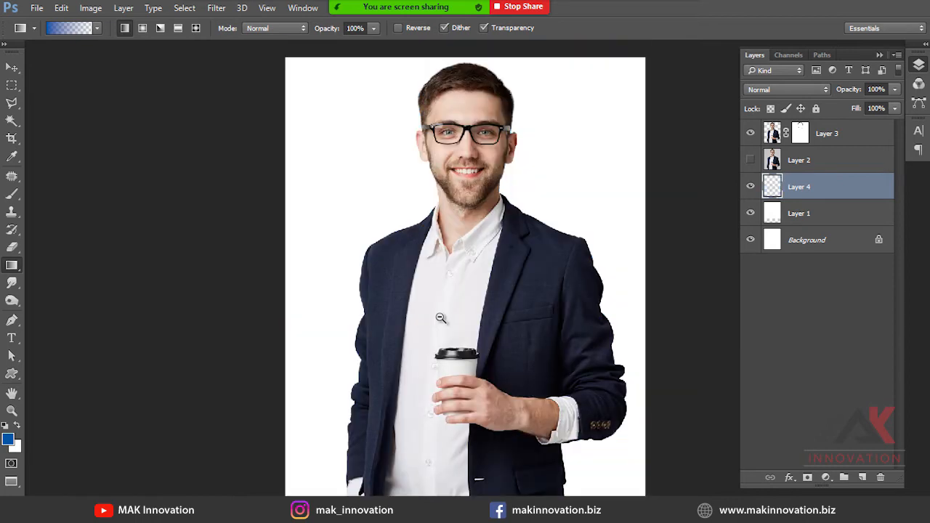
pyautogui.hotkey('ctrl', '-')
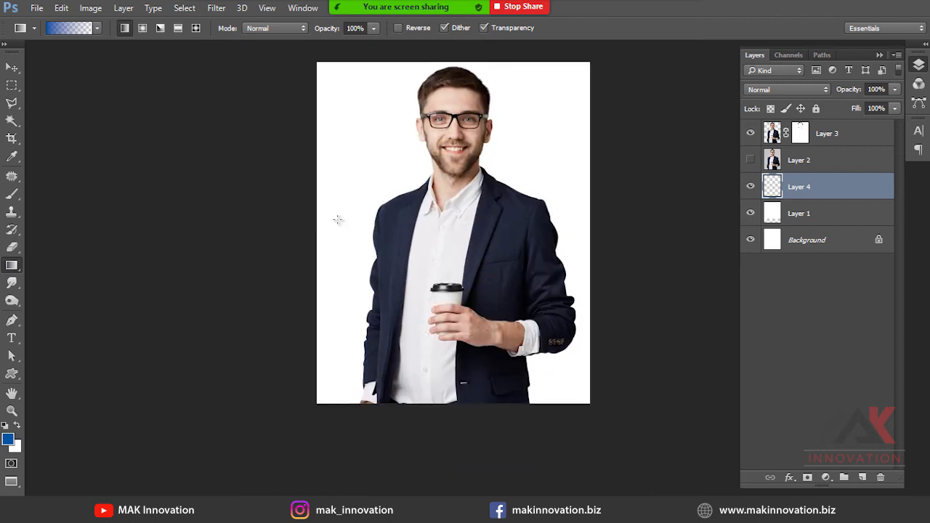
pyautogui.hotkey('ctrl', 'z')
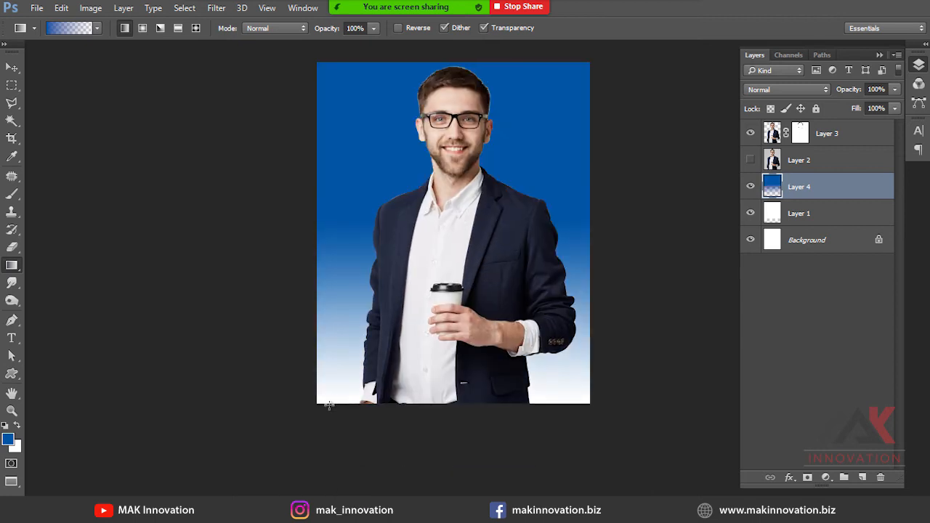
# Create a new layer above Layer 3 and clip it to Layer 3.
pyautogui.press('v')
pyautogui.moveTo(403, 72); pyautogui.dragTo(497, 263)
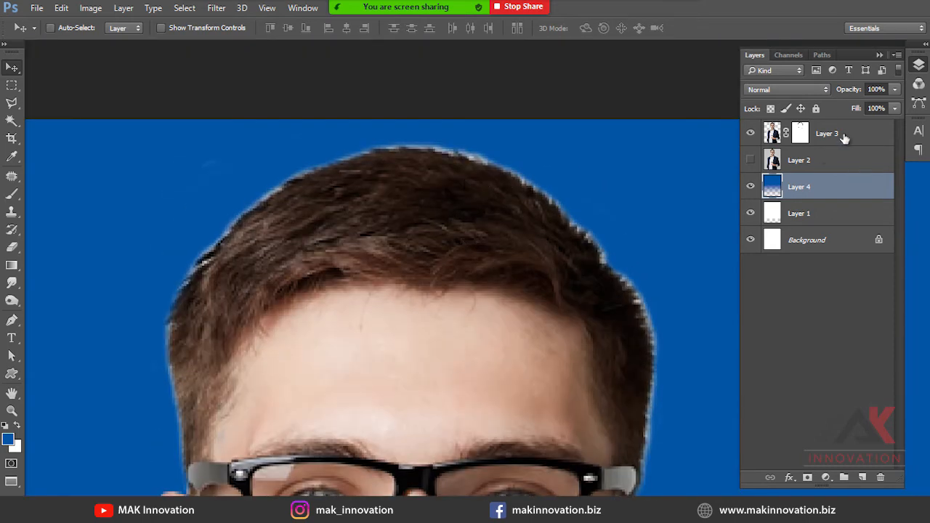
pyautogui.click(844, 136)
pyautogui.click(862, 478)
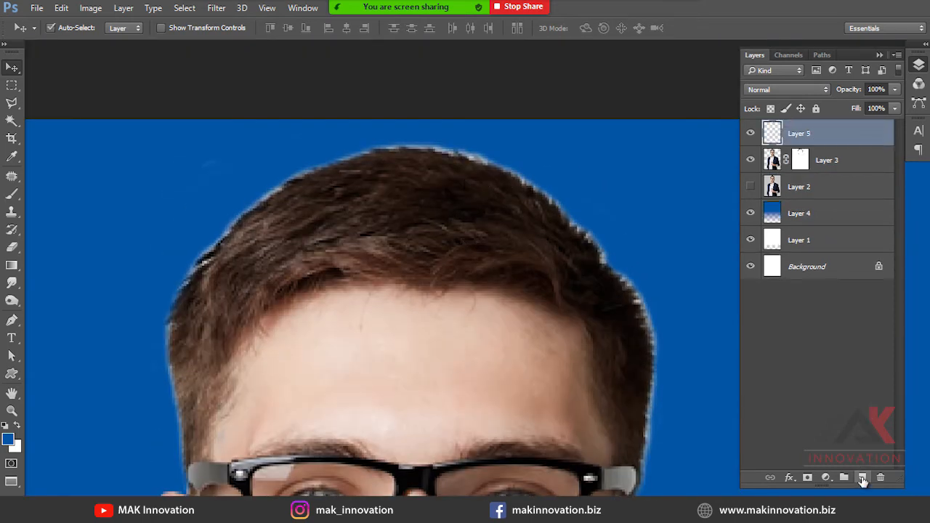
pyautogui.hotkey('ctrl', 'alt', 'g')
# Paint over the white fringe along the hair's right edge on Layer 5 with a dark hair colour, using a 9 px brush at 20% opacity.
pyautogui.press('b')
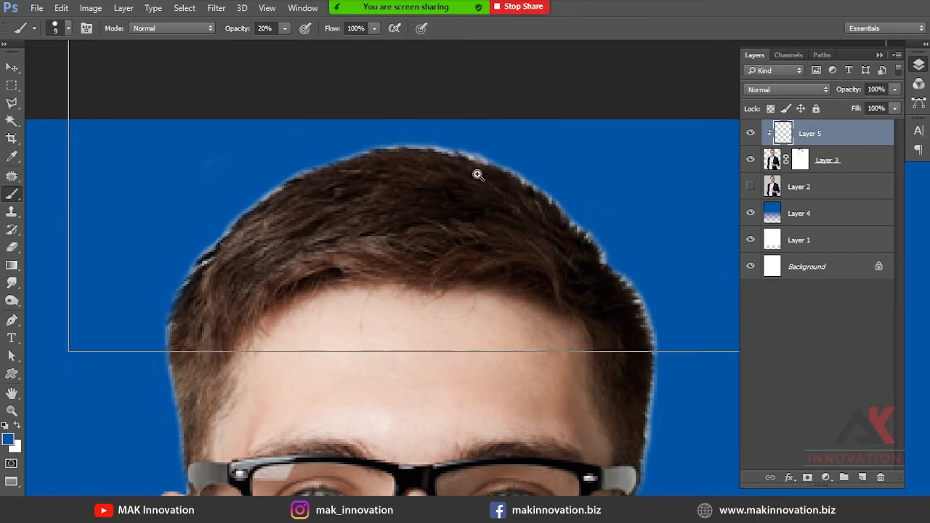
pyautogui.scroll(2, 479, 174)
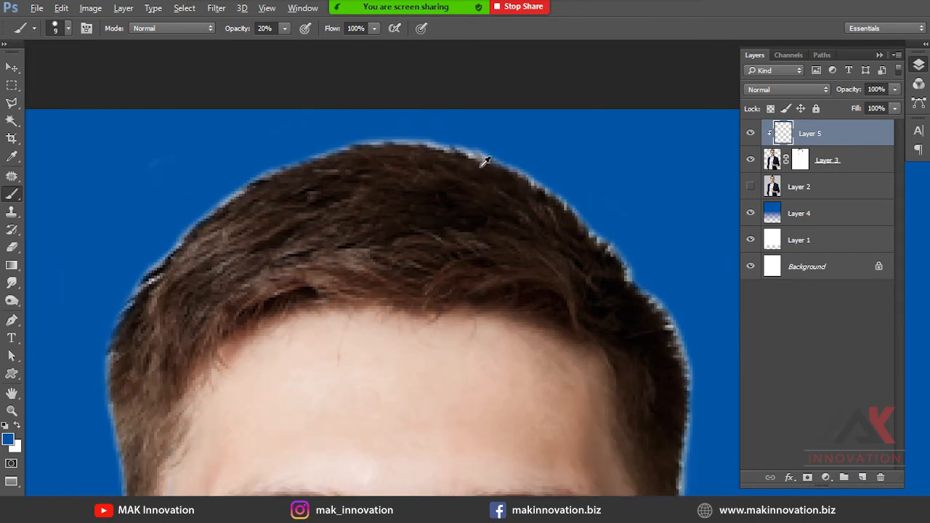
pyautogui.moveTo(507, 154)
pyautogui.mouseDown()
pyautogui.moveTo(482, 153)
pyautogui.moveTo(508, 154)
pyautogui.moveTo(587, 201)
pyautogui.moveTo(552, 182)
pyautogui.moveTo(635, 272)
pyautogui.moveTo(611, 227)
pyautogui.moveTo(597, 240)
pyautogui.moveTo(624, 278)
pyautogui.moveTo(653, 282)
pyautogui.mouseUp()
pyautogui.moveTo(677, 319)
pyautogui.mouseDown()
pyautogui.moveTo(687, 351)
pyautogui.moveTo(695, 348)
pyautogui.moveTo(684, 338)
pyautogui.moveTo(690, 395)
pyautogui.mouseUp()
pyautogui.moveTo(692, 429)
pyautogui.mouseDown()
pyautogui.moveTo(630, 274)
pyautogui.moveTo(632, 331)
pyautogui.mouseUp()
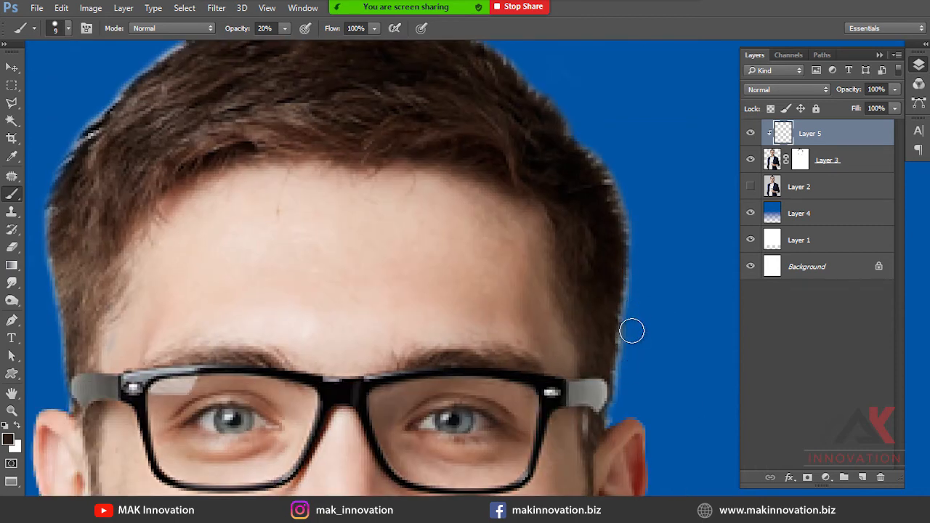
pyautogui.moveTo(617, 173); pyautogui.dragTo(630, 257)
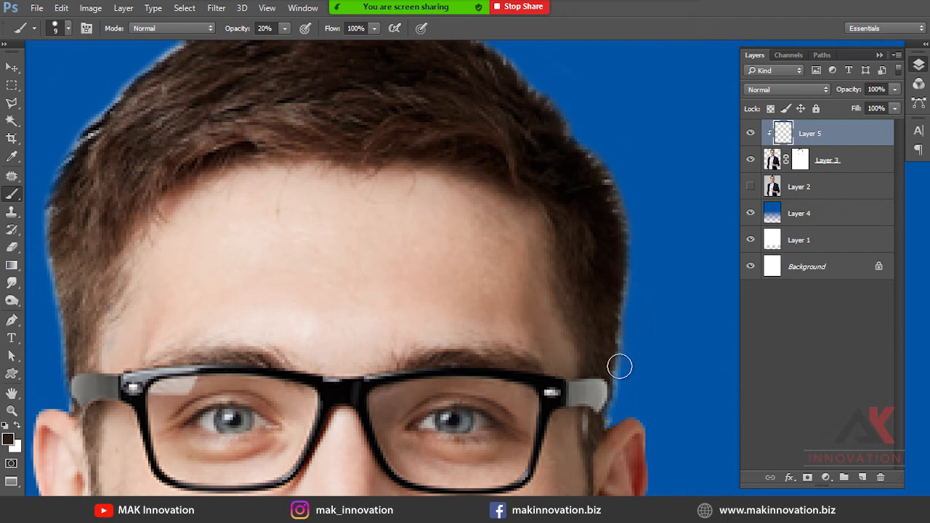
# Paint the same dark hair colour over the light fringe along the top and left edges of the hair on Layer 5.
pyautogui.moveTo(472, 320); pyautogui.dragTo(539, 410)
pyautogui.moveTo(428, 80)
pyautogui.mouseDown()
pyautogui.moveTo(470, 82)
pyautogui.moveTo(369, 80)
pyautogui.mouseUp()
pyautogui.moveTo(311, 92)
pyautogui.mouseDown()
pyautogui.moveTo(423, 78)
pyautogui.moveTo(508, 94)
pyautogui.moveTo(381, 77)
pyautogui.moveTo(276, 107)
pyautogui.moveTo(384, 74)
pyautogui.moveTo(221, 128)
pyautogui.moveTo(302, 100)
pyautogui.moveTo(206, 152)
pyautogui.moveTo(258, 116)
pyautogui.moveTo(209, 138)
pyautogui.moveTo(254, 123)
pyautogui.moveTo(209, 155)
pyautogui.moveTo(384, 91)
pyautogui.moveTo(303, 139)
pyautogui.moveTo(317, 123)
pyautogui.moveTo(263, 180)
pyautogui.moveTo(321, 134)
pyautogui.moveTo(252, 230)
pyautogui.mouseUp()
pyautogui.moveTo(280, 175)
pyautogui.mouseDown()
pyautogui.moveTo(236, 296)
pyautogui.moveTo(239, 330)
pyautogui.mouseUp()
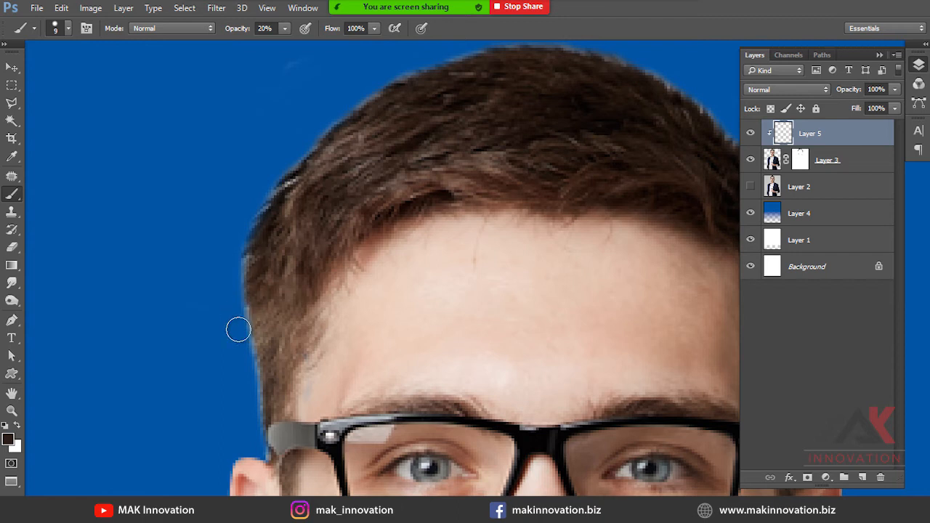
pyautogui.moveTo(252, 373)
pyautogui.mouseDown()
pyautogui.moveTo(252, 424)
pyautogui.moveTo(237, 266)
pyautogui.moveTo(245, 230)
pyautogui.moveTo(297, 164)
pyautogui.moveTo(358, 114)
pyautogui.mouseUp()
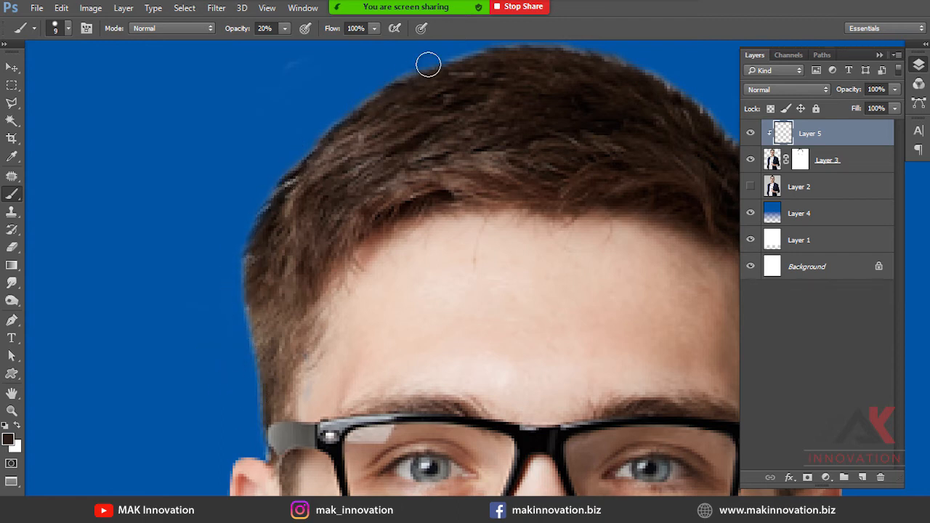
pyautogui.moveTo(461, 68); pyautogui.dragTo(281, 219)
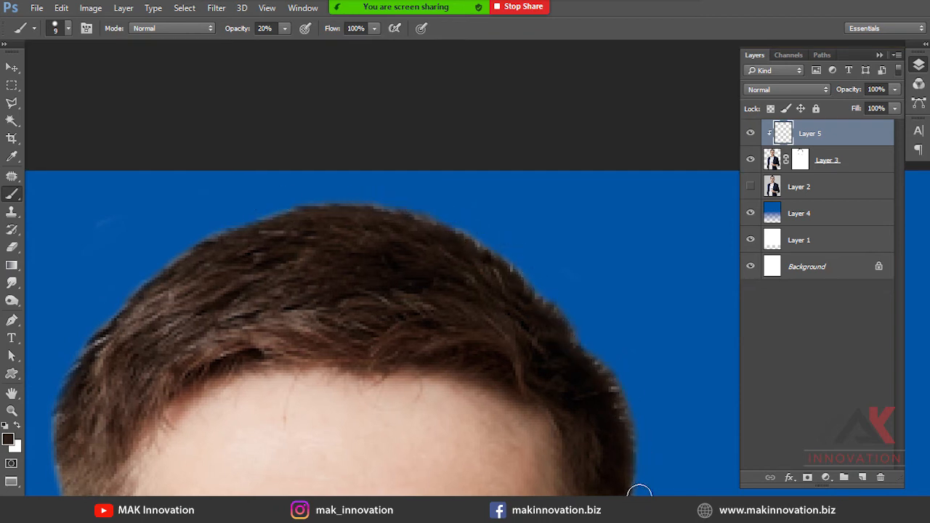
# Trim the remaining fringe along the hair's upper right outline on Layer 3's mask with the 8 px Eraser at 100% opacity.
pyautogui.scroll(-5, 581, 269)
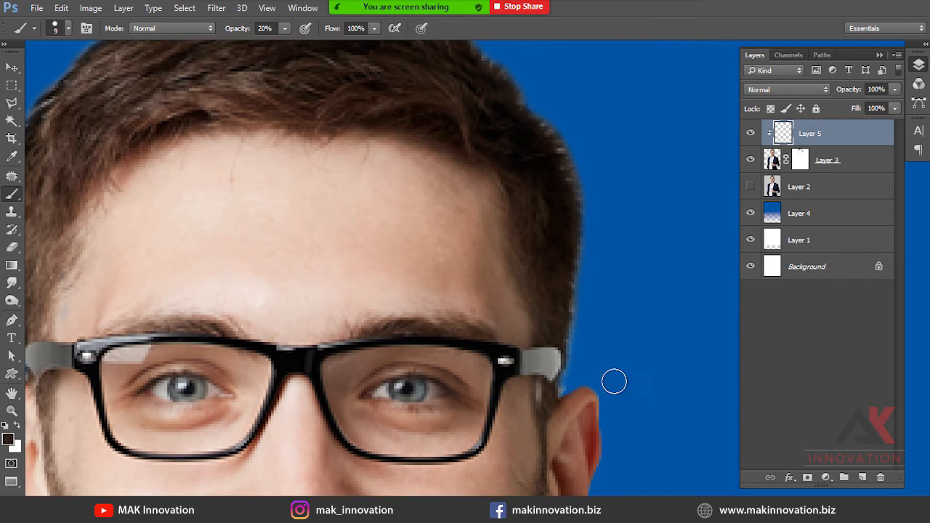
pyautogui.press('e')
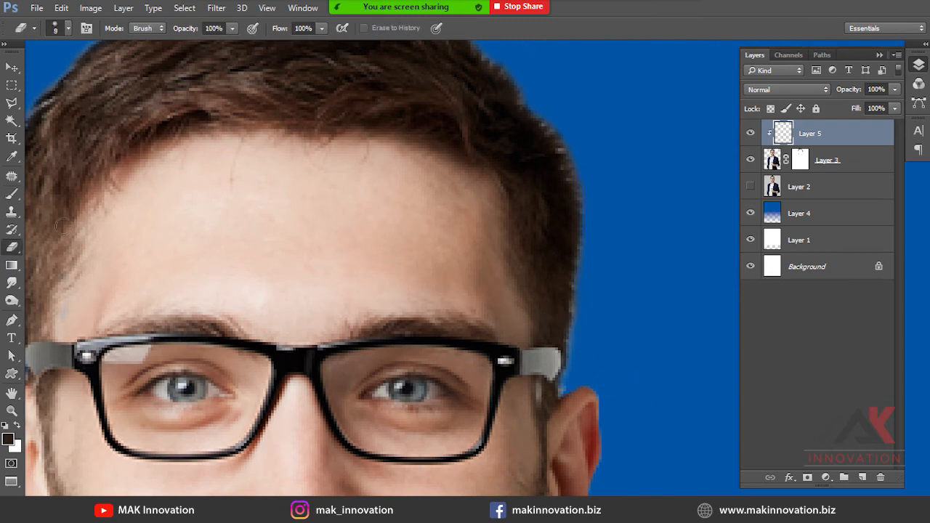
pyautogui.click(799, 161)
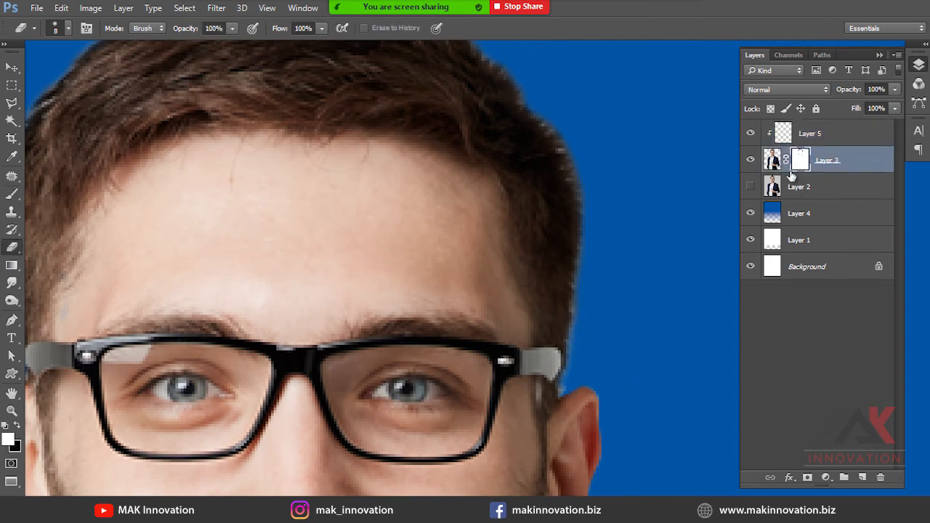
pyautogui.scroll(5, 573, 284)
pyautogui.moveTo(342, 119); pyautogui.dragTo(711, 374)
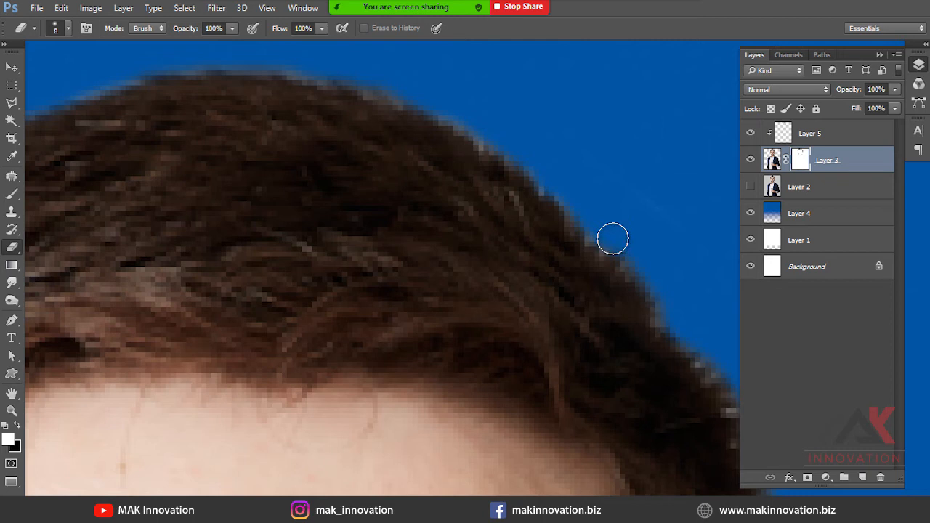
pyautogui.moveTo(690, 322); pyautogui.dragTo(600, 299)
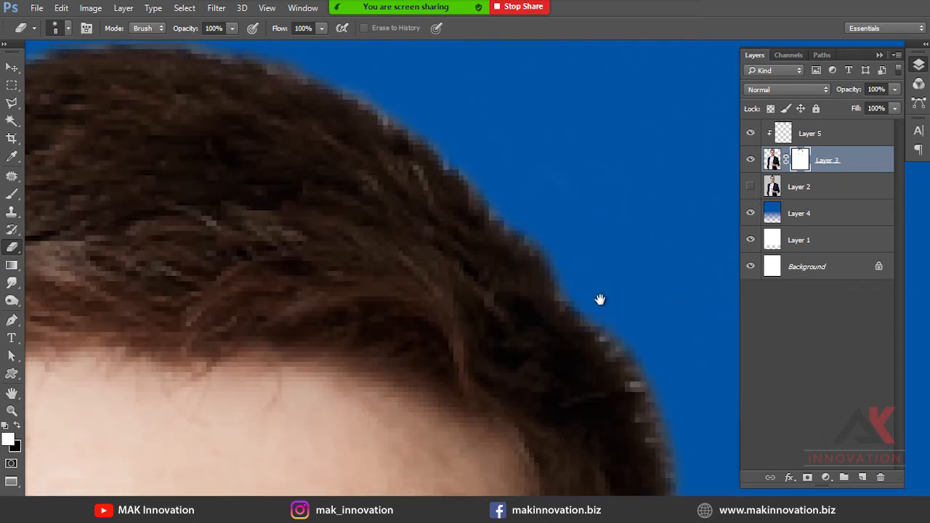
pyautogui.moveTo(675, 315); pyautogui.dragTo(540, 228)
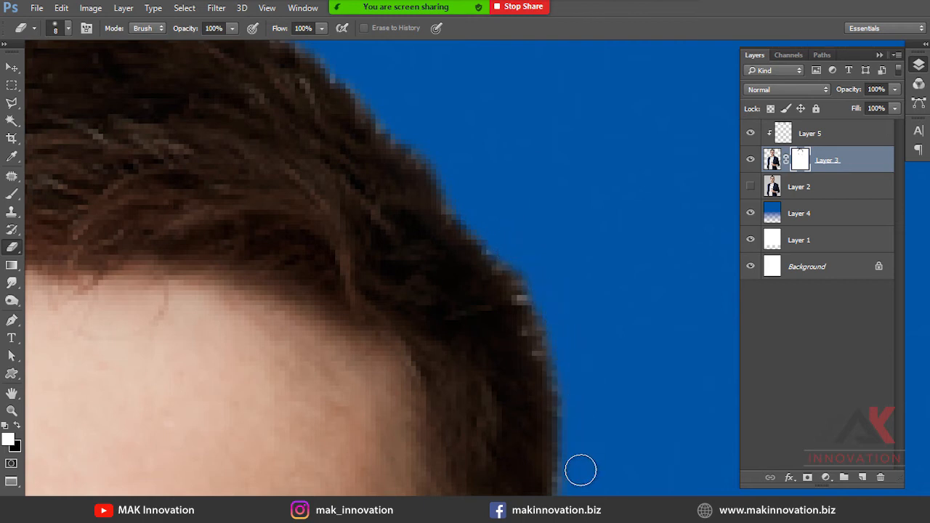
# Erase the leftover fringe on Layer 3's mask along the right temple, down to the glasses arm and ear.
pyautogui.moveTo(581, 472); pyautogui.dragTo(572, 235)
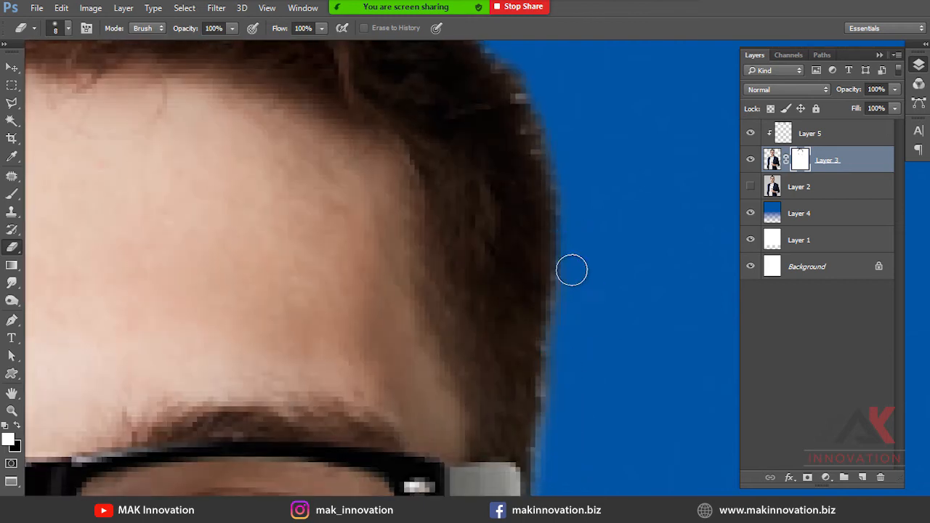
pyautogui.moveTo(575, 445); pyautogui.dragTo(581, 178)
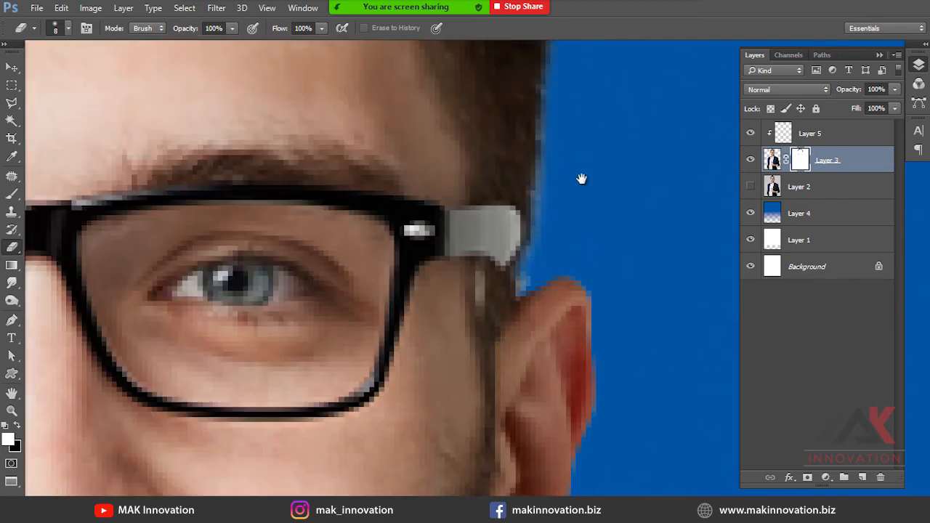
pyautogui.moveTo(551, 224); pyautogui.dragTo(536, 273)
pyautogui.click(532, 275)
pyautogui.keyDown('alt'); pyautogui.click(534, 247); pyautogui.keyUp('alt')
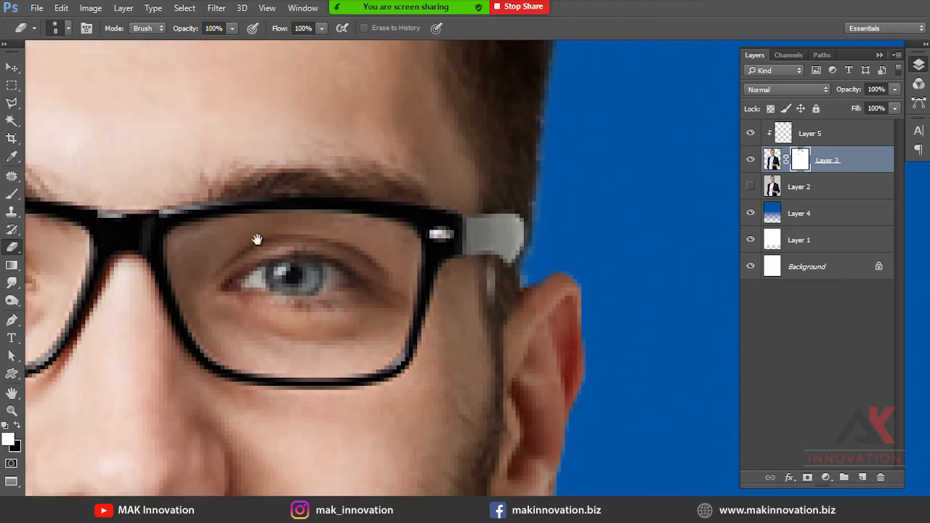
# Clean the left temple's outline beside the glasses and ear on Layer 3's mask, and fit the picture in view.
pyautogui.moveTo(118, 235); pyautogui.dragTo(494, 216)
pyautogui.moveTo(109, 217); pyautogui.dragTo(323, 220)
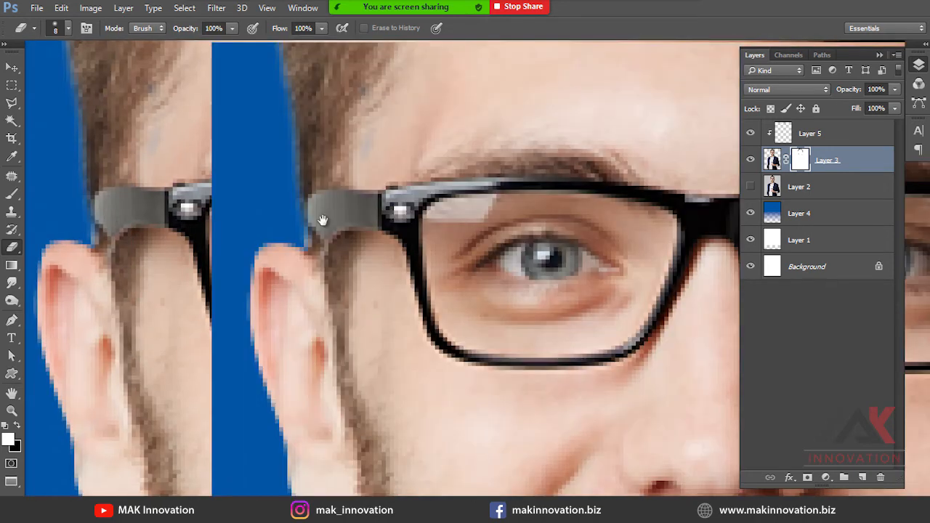
pyautogui.moveTo(274, 200); pyautogui.dragTo(298, 275)
pyautogui.moveTo(317, 308)
pyautogui.mouseDown()
pyautogui.moveTo(300, 224)
pyautogui.moveTo(308, 273)
pyautogui.moveTo(309, 217)
pyautogui.moveTo(283, 122)
pyautogui.moveTo(280, 266)
pyautogui.mouseUp()
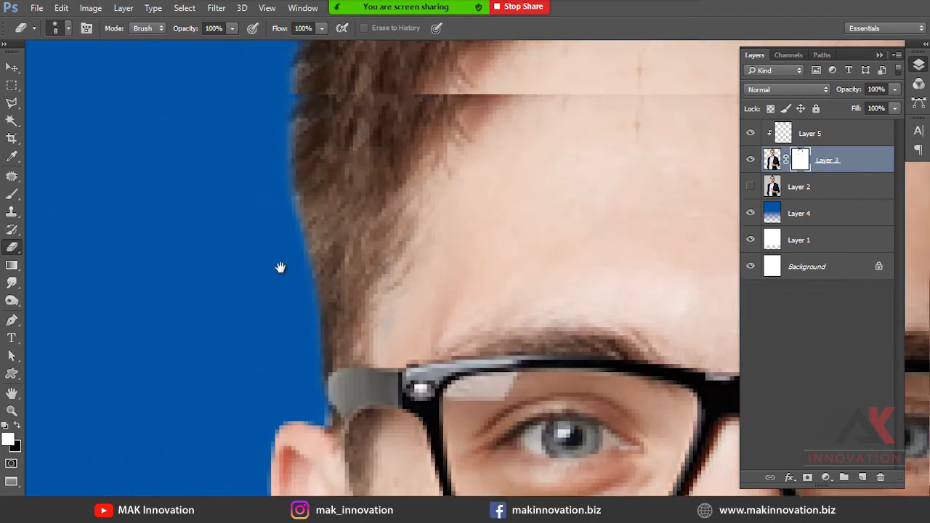
pyautogui.hotkey('ctrl', '0')
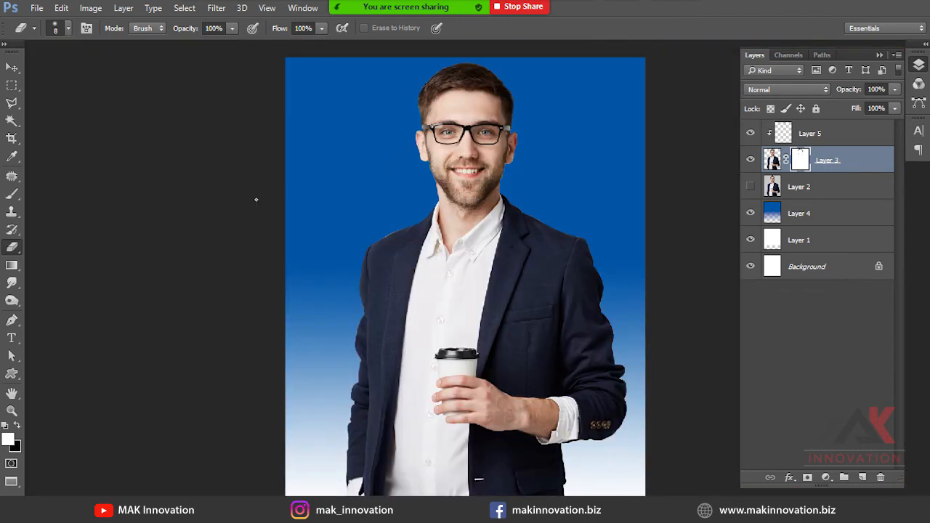
# Select Layer 4 and choose the Foreground to Transparent preset for the Gradient tool.
pyautogui.press('v')
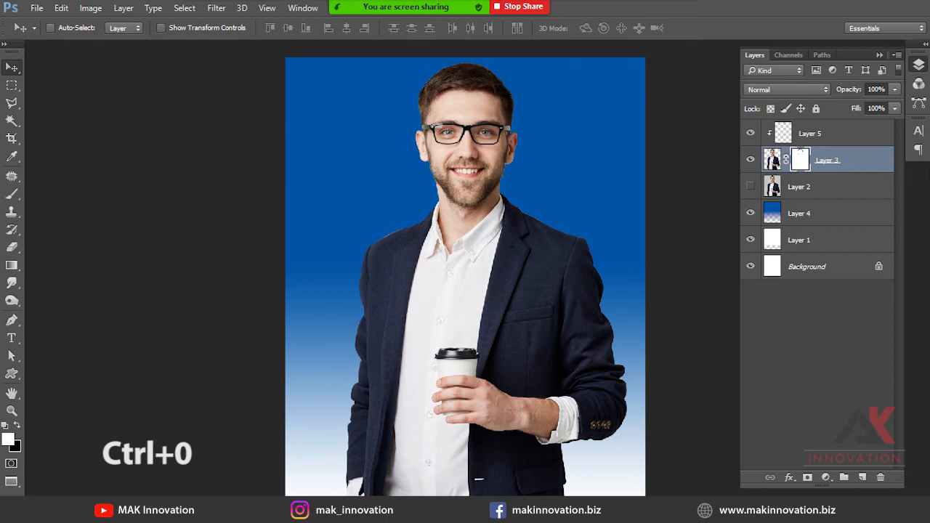
pyautogui.click(844, 215)
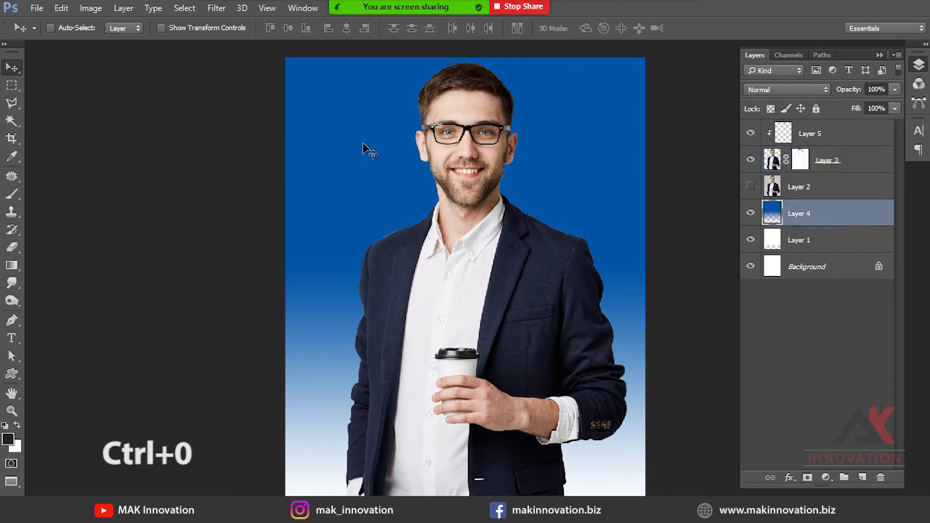
pyautogui.press('g')
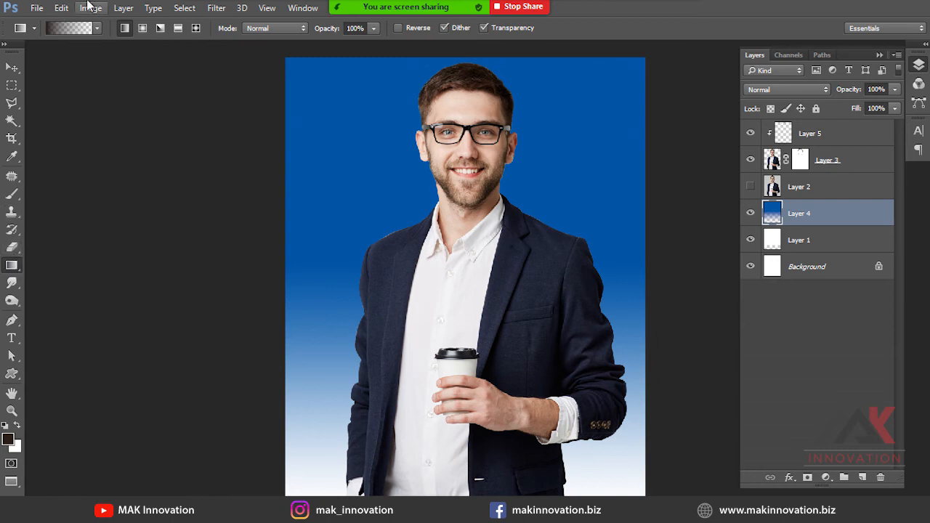
pyautogui.click(81, 28)
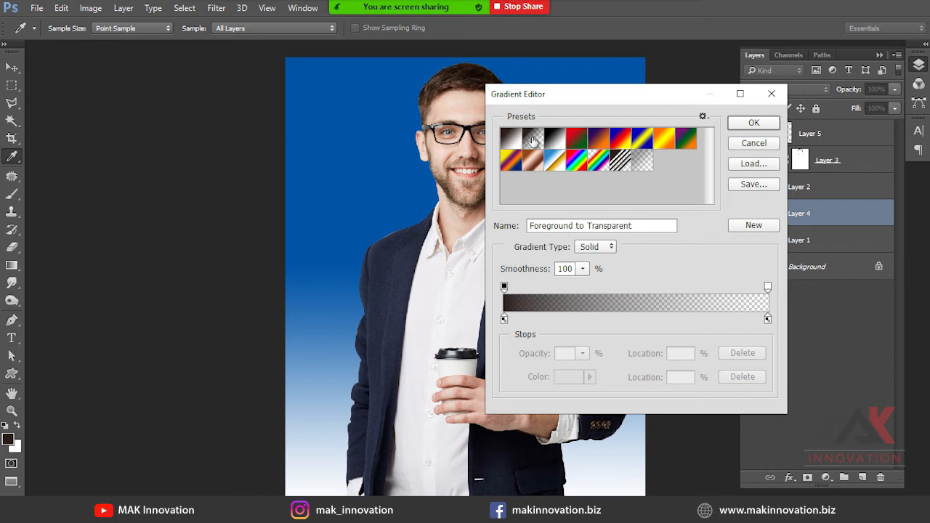
pyautogui.click(770, 128)
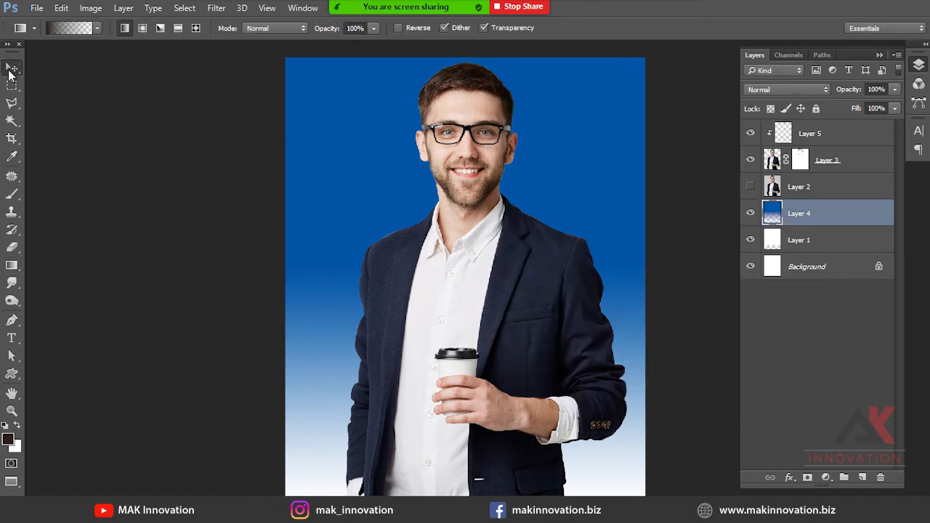
# Sample the blue at the top of the background as the foreground colour with the Eyedropper.
pyautogui.click(11, 69)
pyautogui.press('i')
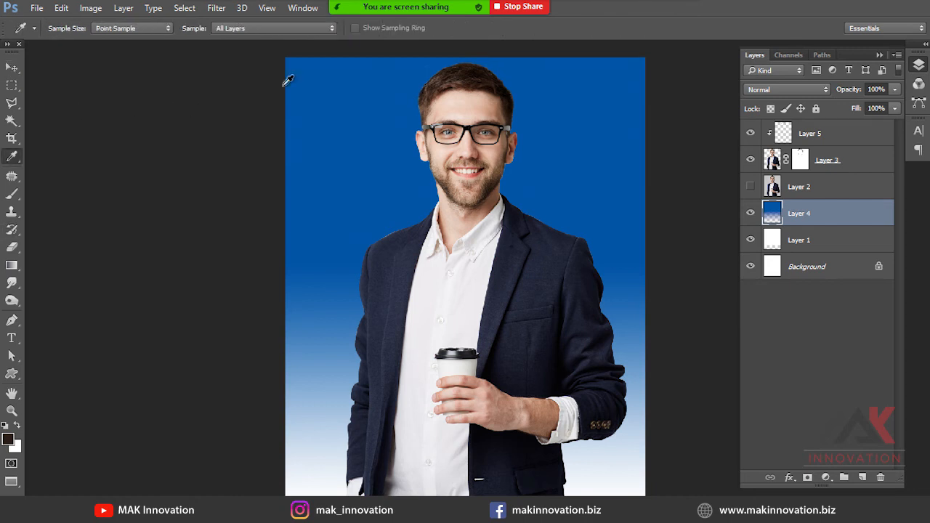
pyautogui.scroll(1, 289, 60)
pyautogui.click(304, 58)
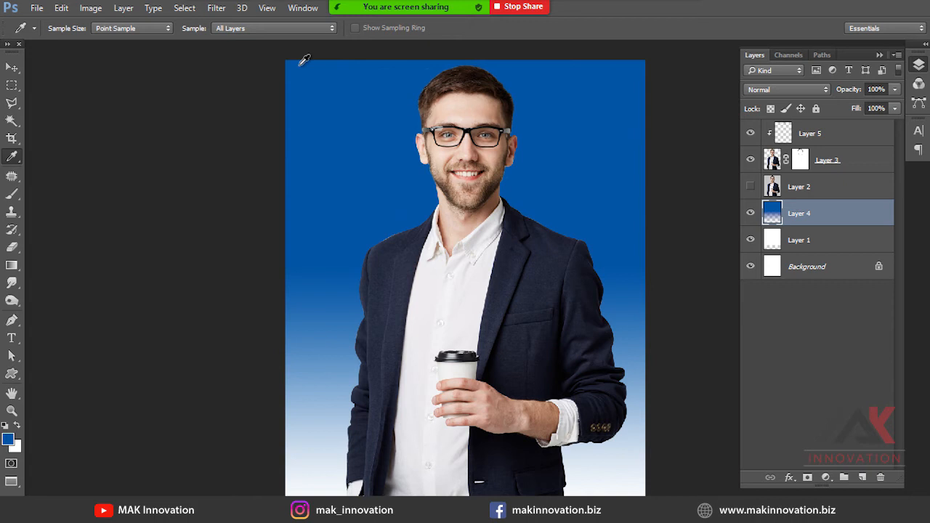
# Duplicate Layer 4 and reselect the original Layer 4 beneath the copy.
pyautogui.press('v')
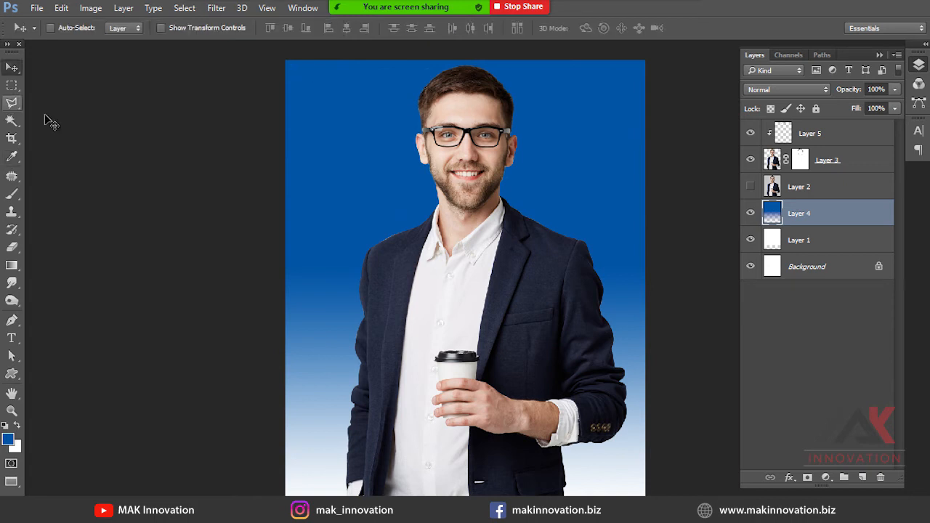
pyautogui.hotkey('ctrl', 'j')
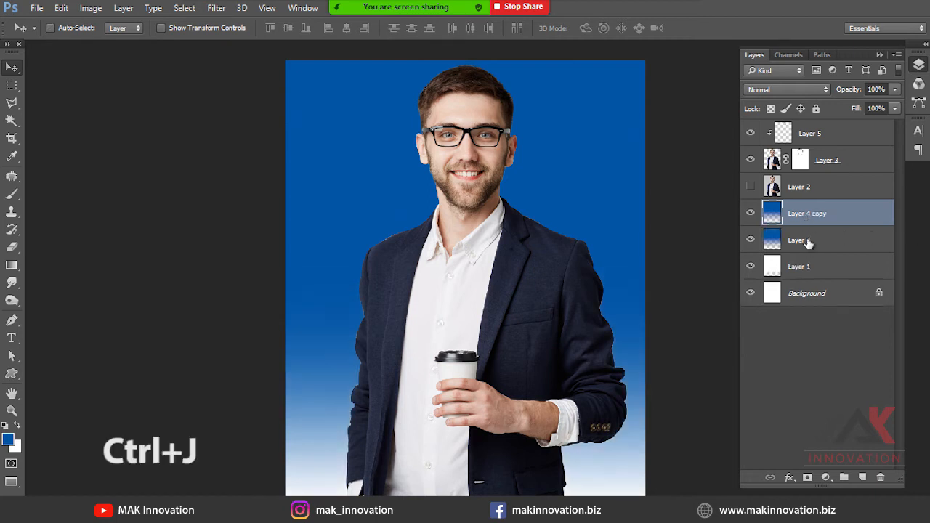
pyautogui.click(806, 241)
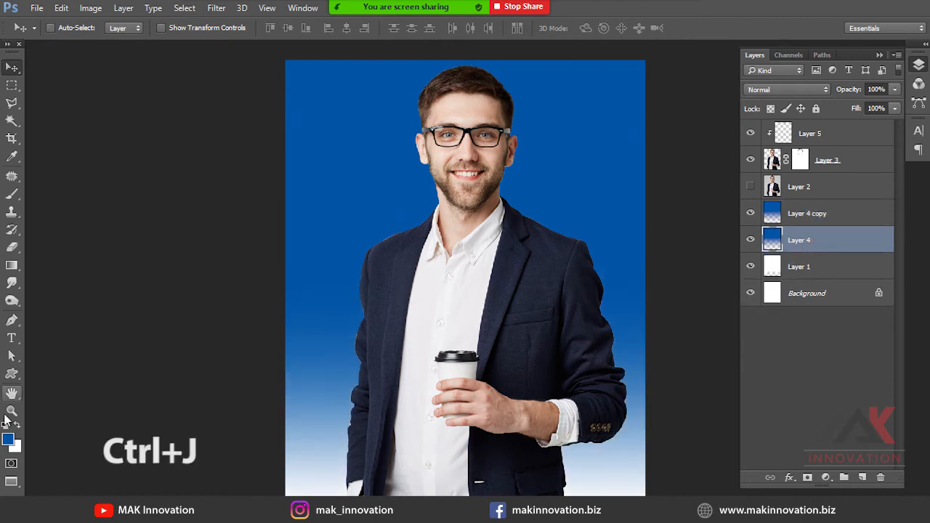
# Change the foreground colour to a lighter cyan blue by setting its magenta and yellow values to 0%.
pyautogui.click(8, 438)
pyautogui.press('Tab')
pyautogui.press('Tab')
pyautogui.press('Tab')
pyautogui.press('Tab')
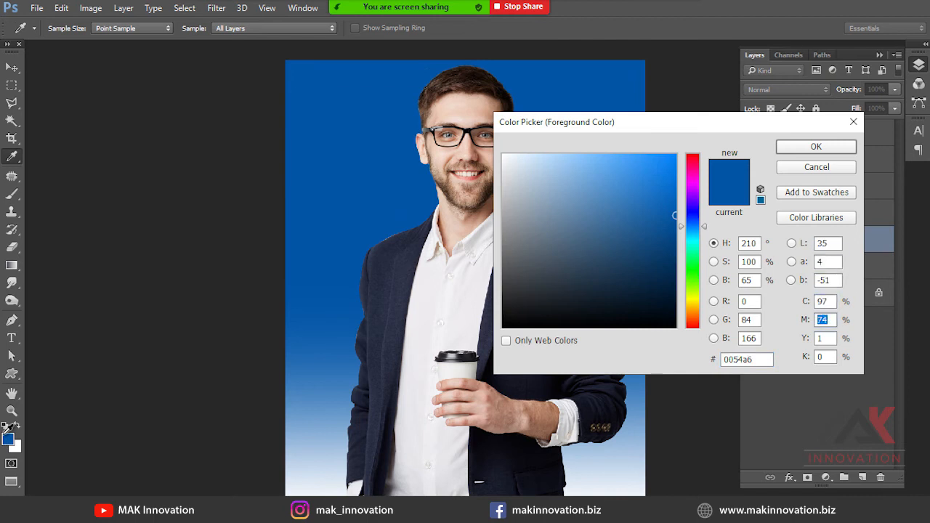
pyautogui.write('0')
pyautogui.press('Tab')
pyautogui.write('0')
pyautogui.press('Tab')
pyautogui.press('Return')
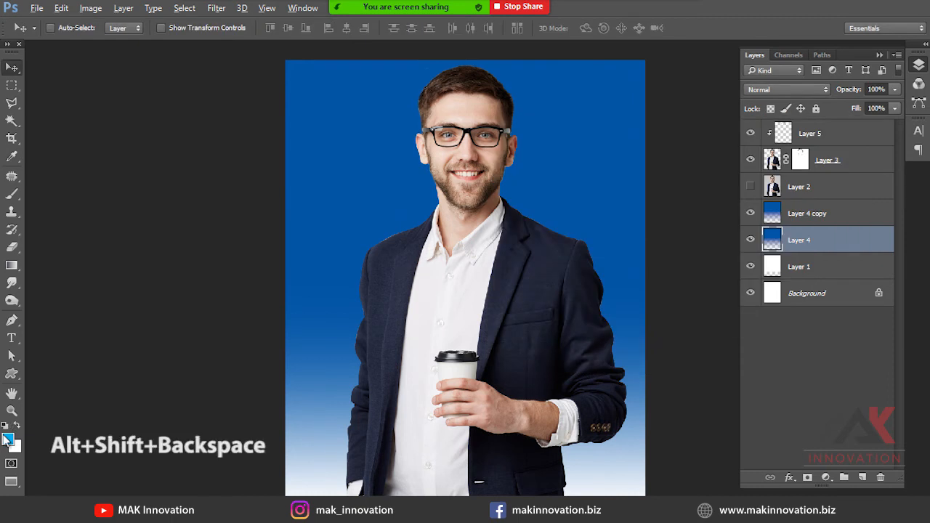
# Fill Layer 4's existing pixels with the light blue and compare the background with that layer hidden and shown.
pyautogui.hotkey('alt', 'shift', 'BackSpace')
pyautogui.moveTo(384, 376); pyautogui.dragTo(291, 336)
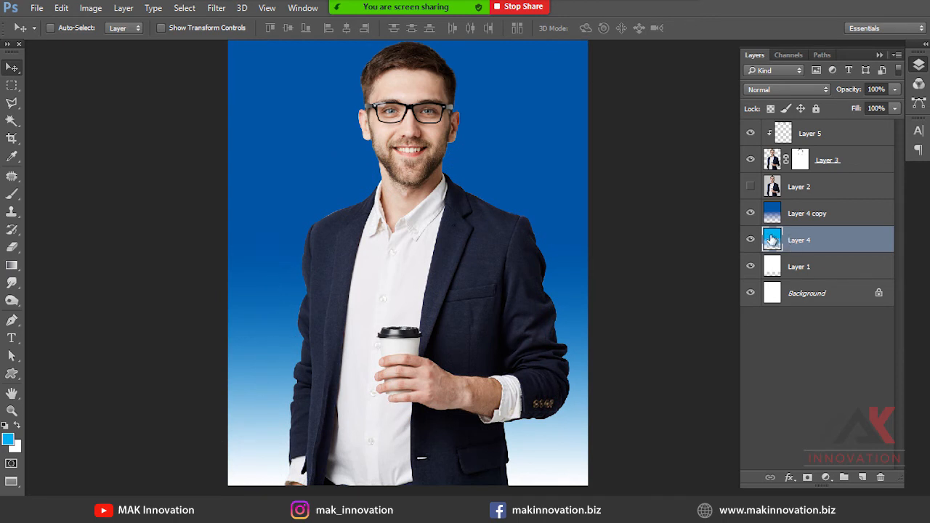
pyautogui.click(749, 240)
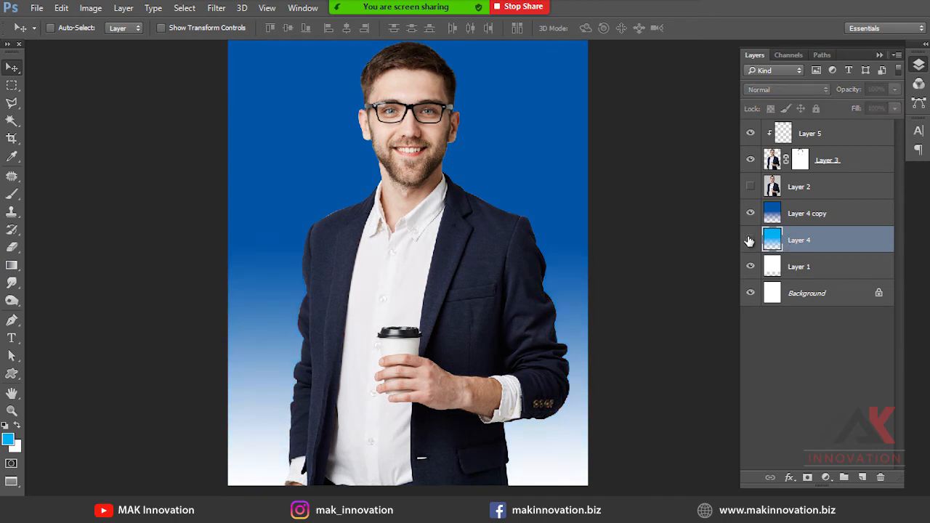
pyautogui.click(749, 241)
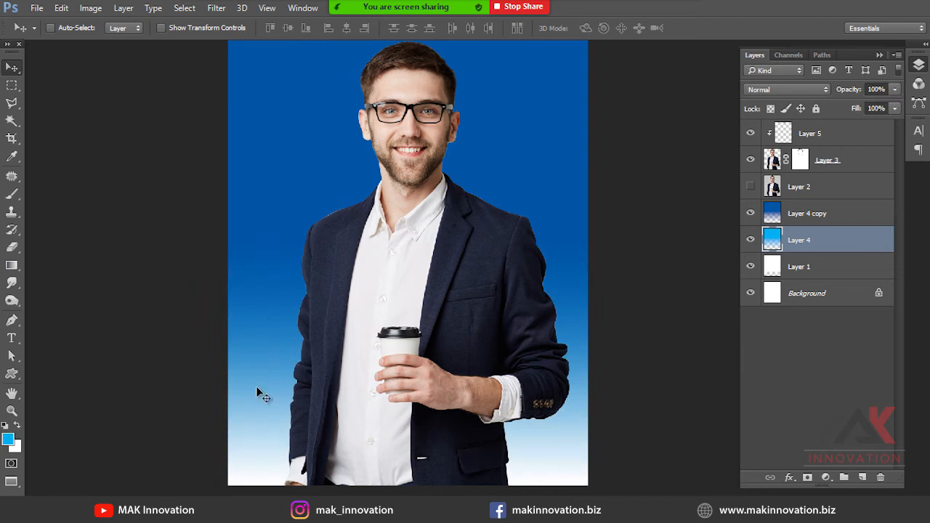
pyautogui.click(749, 241)
pyautogui.click(749, 240)
pyautogui.moveTo(391, 191); pyautogui.dragTo(409, 309)
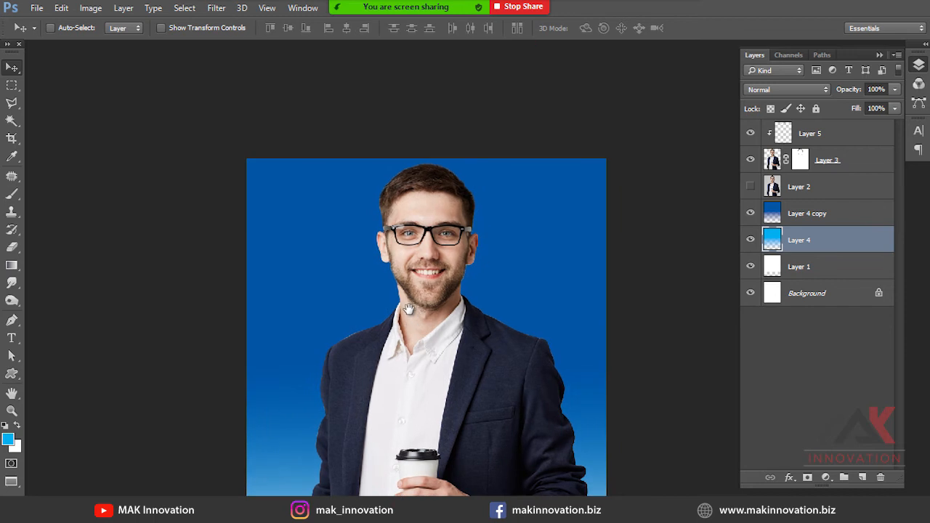
# Add a new layer above Layer 4 copy and sample the blue at the background's upper edge.
pyautogui.click(810, 212)
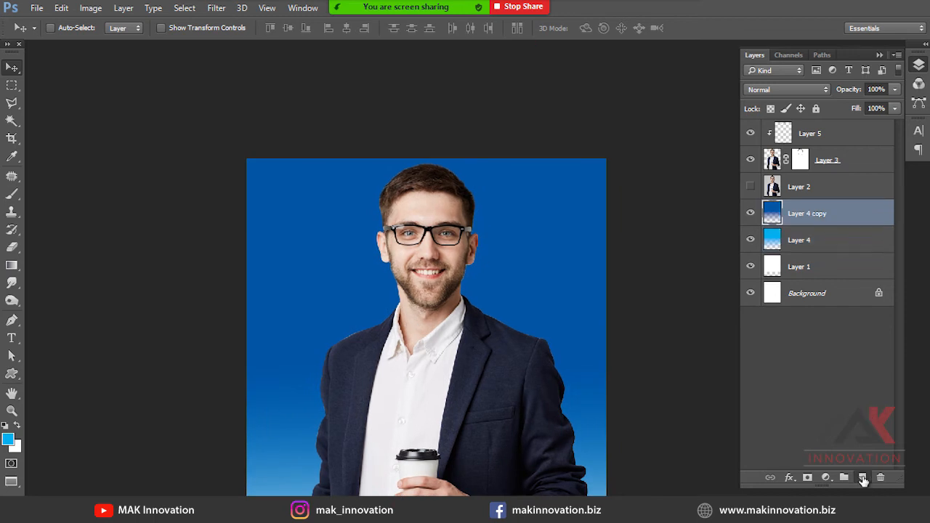
pyautogui.click(863, 477)
pyautogui.press('i')
pyautogui.click(267, 160)
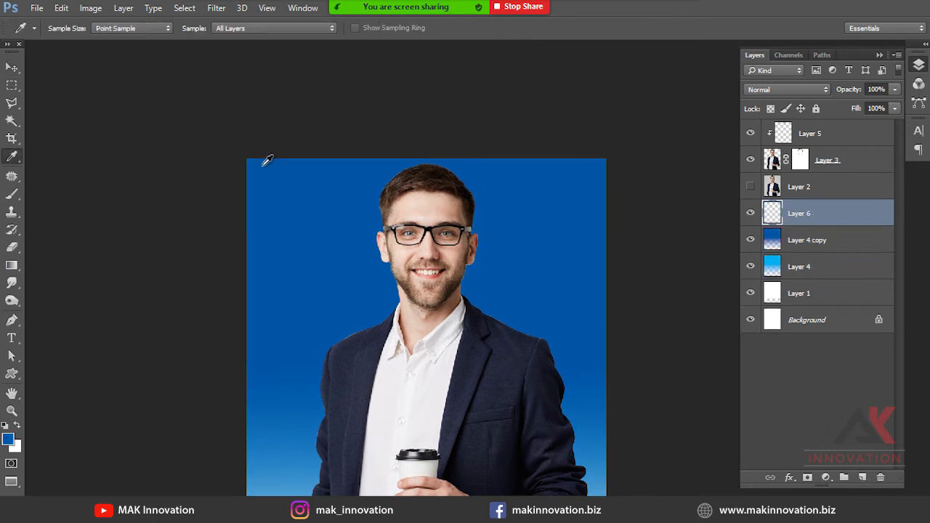
# Darken the sampled foreground blue by raising its black (K) value.
pyautogui.click(8, 439)
pyautogui.click(832, 356)
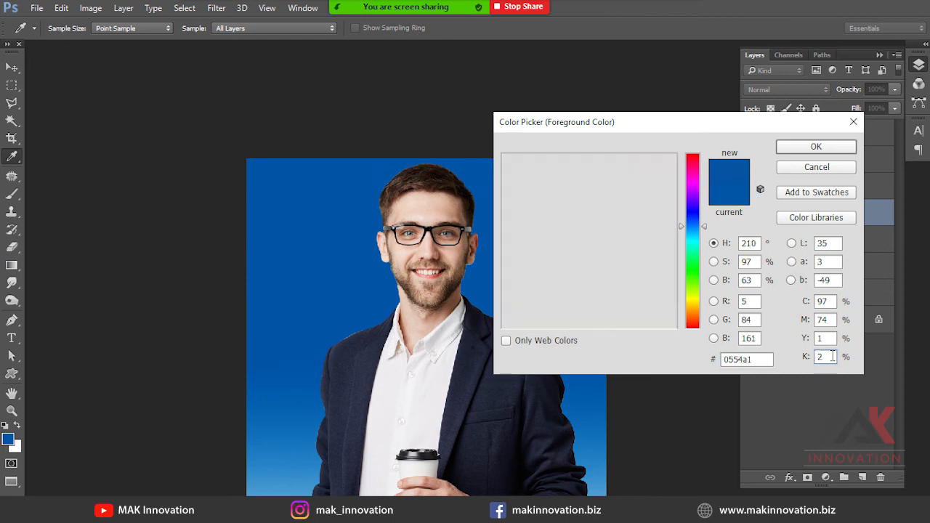
pyautogui.press('Return')
pyautogui.click(831, 356)
# Draw a dark-blue-to-transparent linear gradient on Layer 6 from the picture's upper edge down towards the man's shoulders.
pyautogui.press('g')
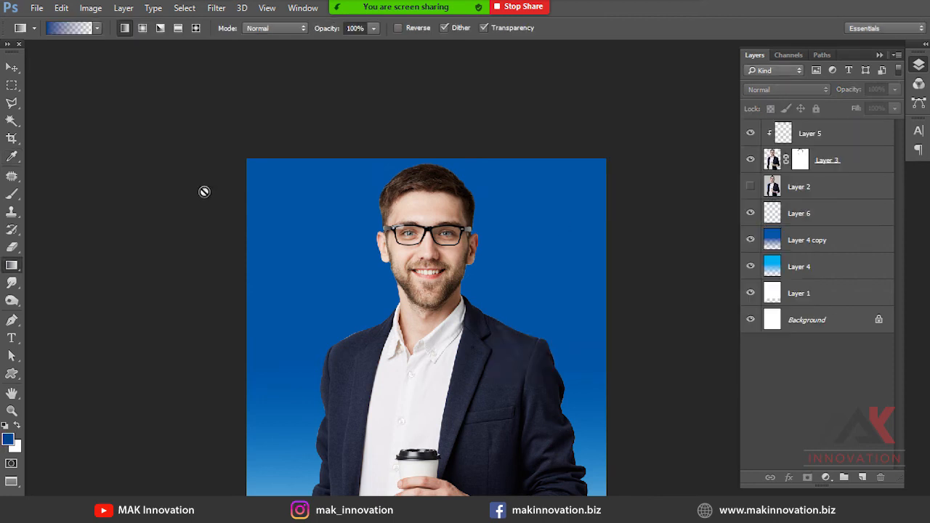
pyautogui.click(832, 220)
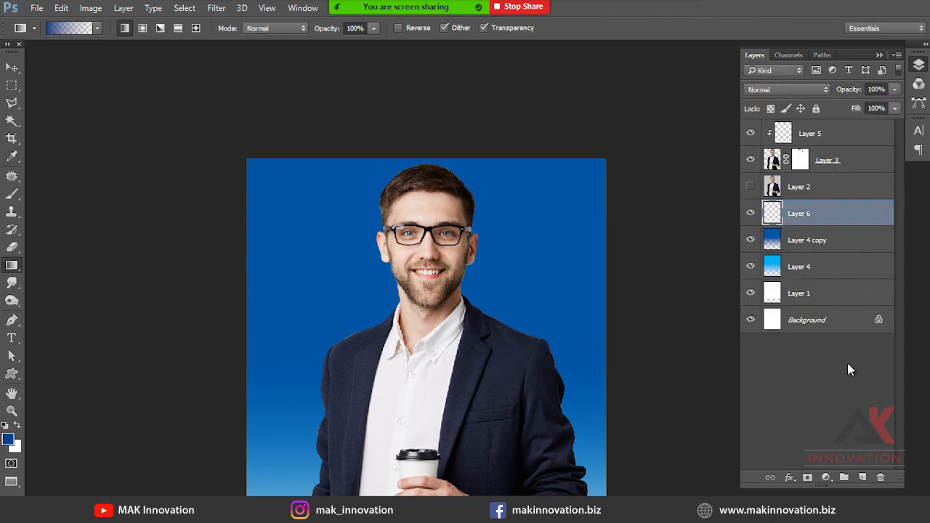
pyautogui.scroll(-3, 332, 247)
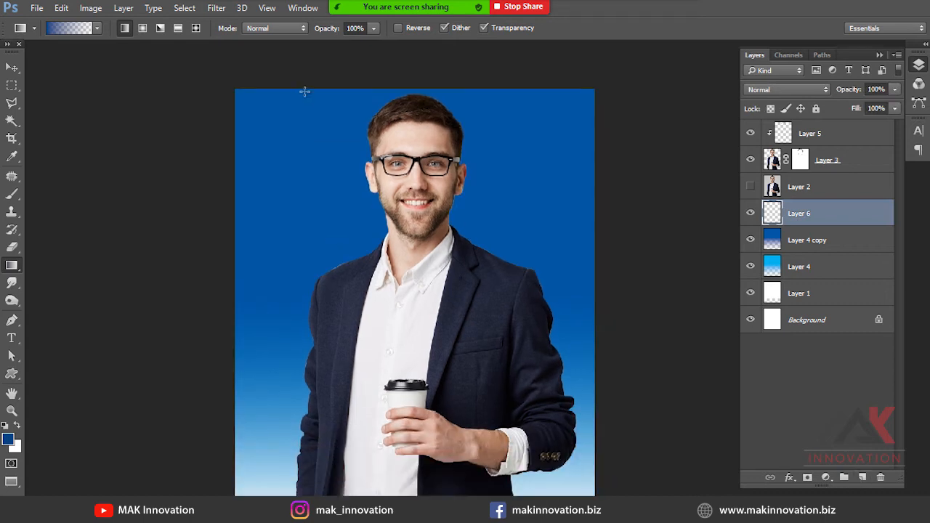
pyautogui.moveTo(297, 89); pyautogui.dragTo(294, 201)
pyautogui.moveTo(289, 293); pyautogui.dragTo(289, 292)
pyautogui.press('v')
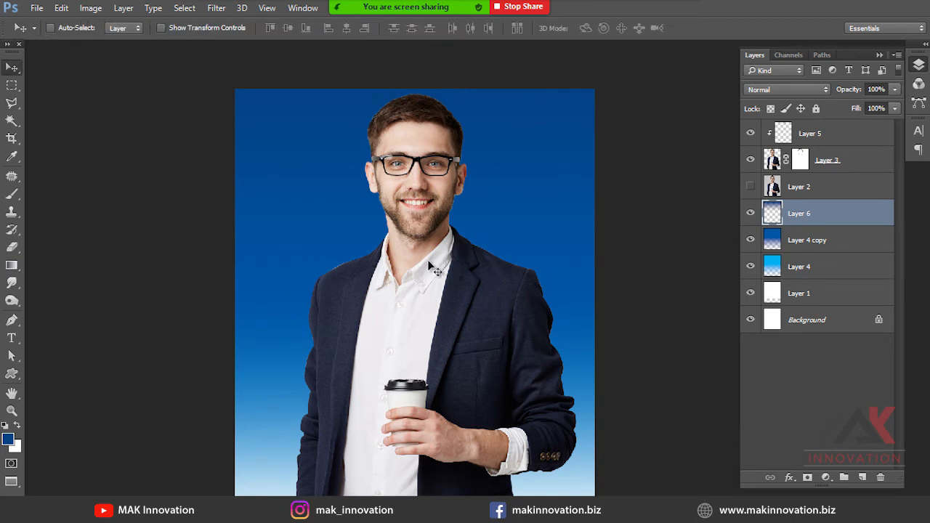
# Set Layer 6's blend mode to Multiply and its opacity to 75%.
pyautogui.click(788, 90)
pyautogui.click(787, 134)
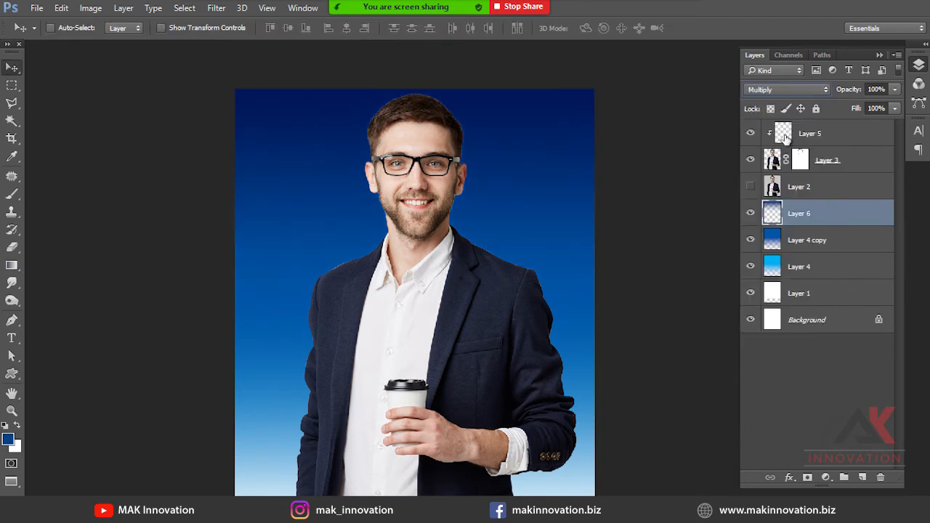
pyautogui.click(886, 88)
pyautogui.write('75')
pyautogui.press('Return')
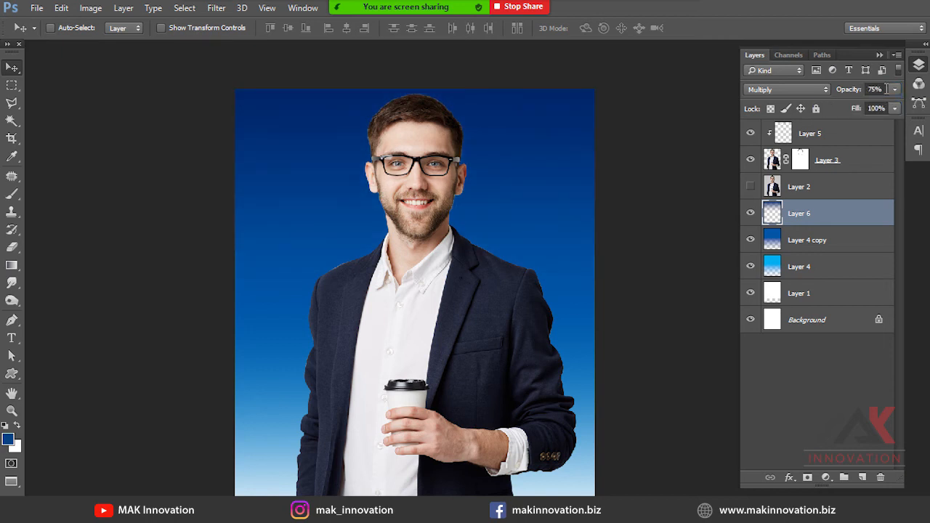
# Transform Layer 6, Layer 4 copy and Layer 4 together, stretching them downward past the canvas to 105.61% height.
pyautogui.keyDown('alt'); pyautogui.click(488, 226); pyautogui.keyUp('alt')
pyautogui.moveTo(494, 240); pyautogui.dragTo(481, 217)
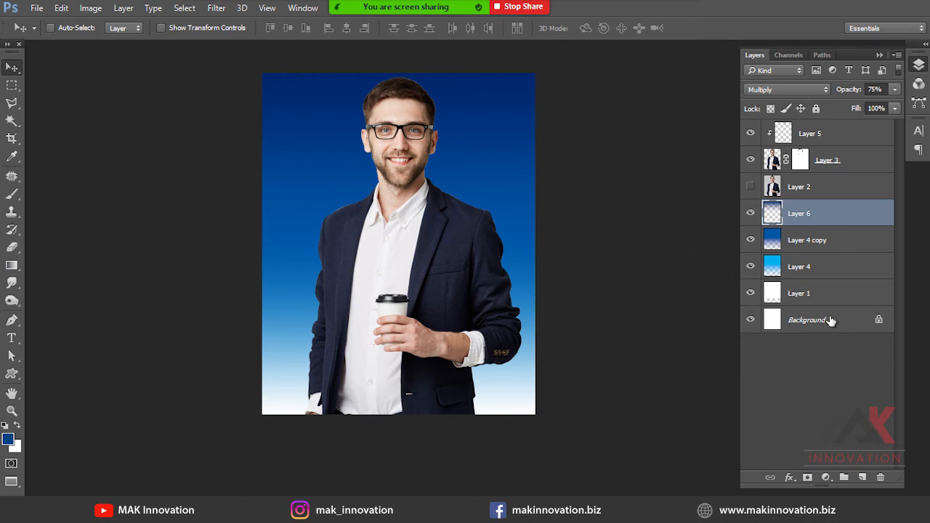
pyautogui.keyDown('shift'); pyautogui.click(815, 269); pyautogui.keyUp('shift')
pyautogui.hotkey('ctrl', 't')
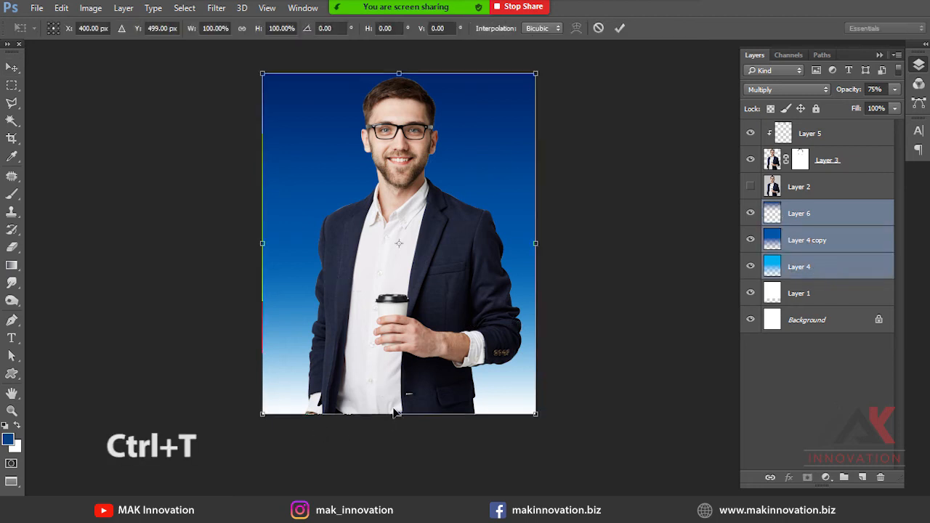
pyautogui.moveTo(401, 415); pyautogui.dragTo(401, 432)
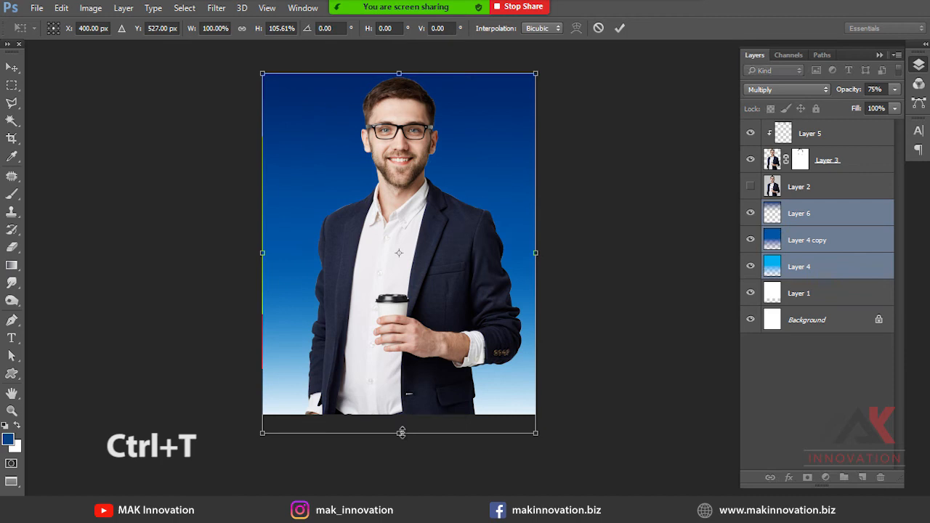
pyautogui.press('Return')
# Add a new layer above Layer 2 and set the Brush to 125 px at 100% opacity.
pyautogui.click(830, 180)
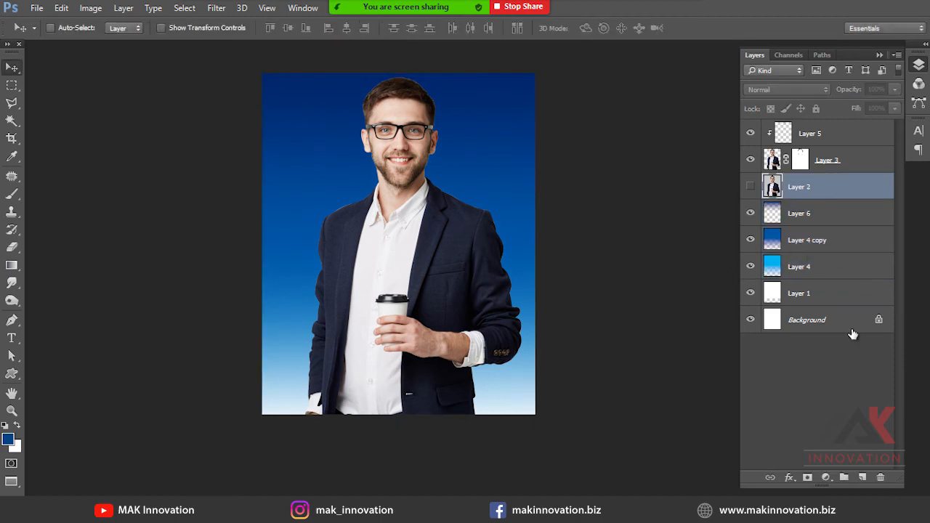
pyautogui.click(861, 477)
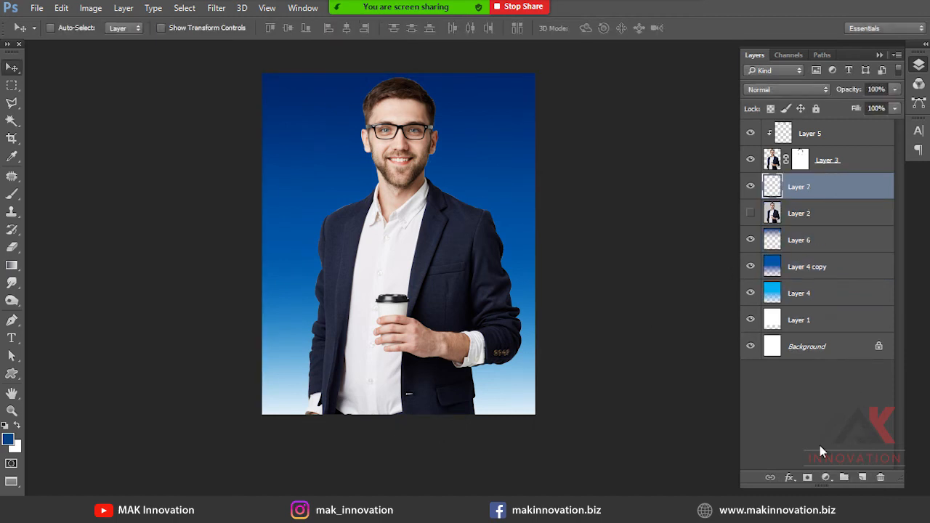
pyautogui.press('b')
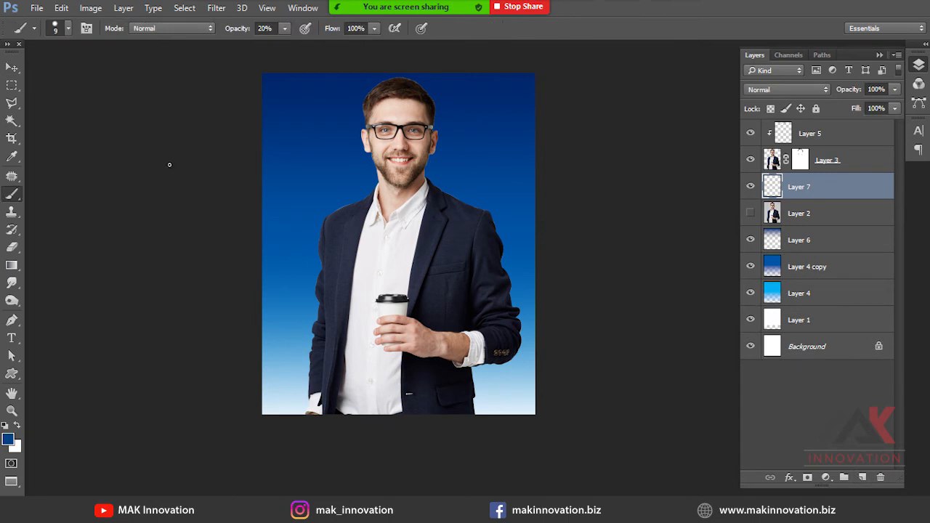
pyautogui.press(']')
pyautogui.press(']')
pyautogui.press(']')
pyautogui.press(']')
pyautogui.press(']')
pyautogui.press(']')
pyautogui.press(']')
pyautogui.press(']')
pyautogui.press(']')
pyautogui.press(']')
pyautogui.press(']')
pyautogui.press(']')
pyautogui.press('[')
pyautogui.press('[')
pyautogui.click(285, 29)
pyautogui.moveTo(308, 48); pyautogui.dragTo(343, 45)
# Swap the foreground and background colours to make white the painting colour.
pyautogui.click(15, 448)
pyautogui.click(815, 167)
pyautogui.click(17, 427)
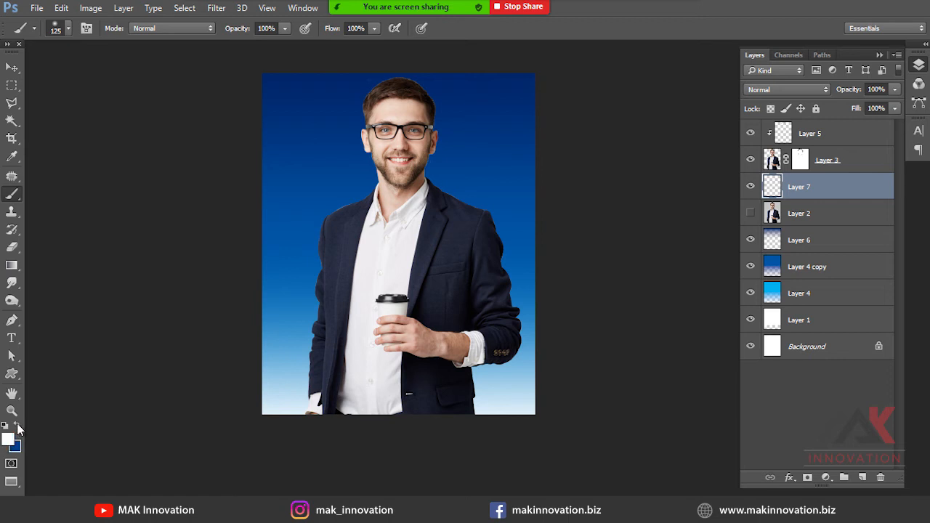
# Switch the foreground and background colours back and forth, ending with white as the foreground.
pyautogui.press('x')
pyautogui.press('x')
pyautogui.press('x')
pyautogui.press('x')
pyautogui.press('x')
pyautogui.press('x')
pyautogui.press('x')
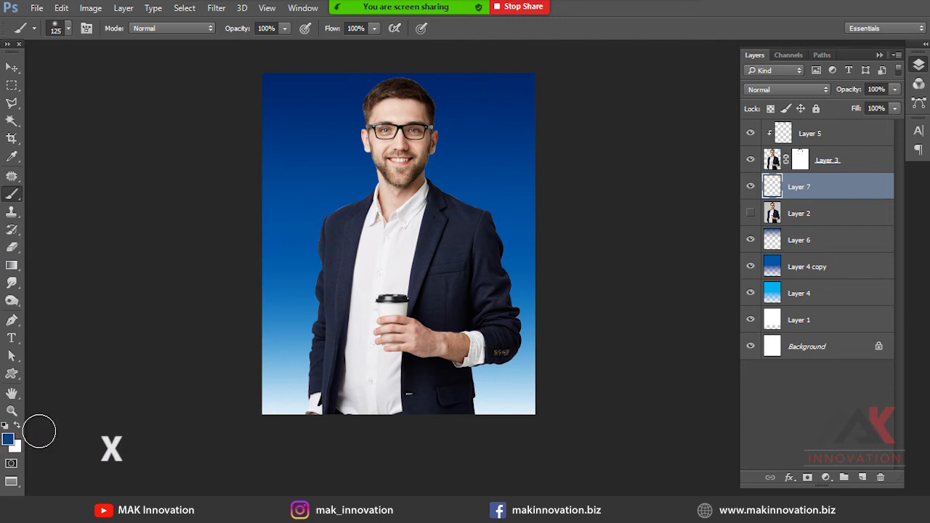
pyautogui.press('x')
# Dab a soft white glow behind the man's head on Layer 7 with a 300 px brush, and check it with Layer 3 hidden.
pyautogui.press(']')
pyautogui.press(']')
pyautogui.press(']')
pyautogui.press(']')
pyautogui.press(']')
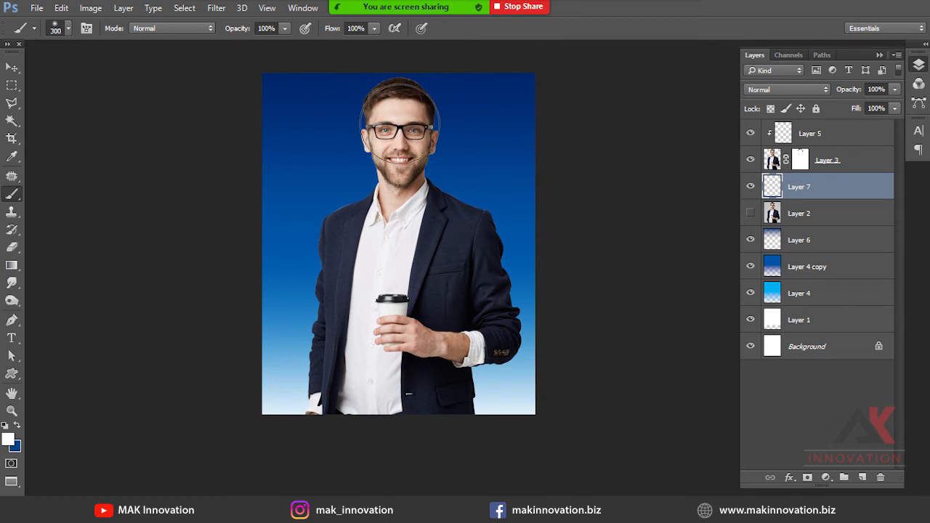
pyautogui.click(400, 120)
pyautogui.press('[')
pyautogui.press('[')
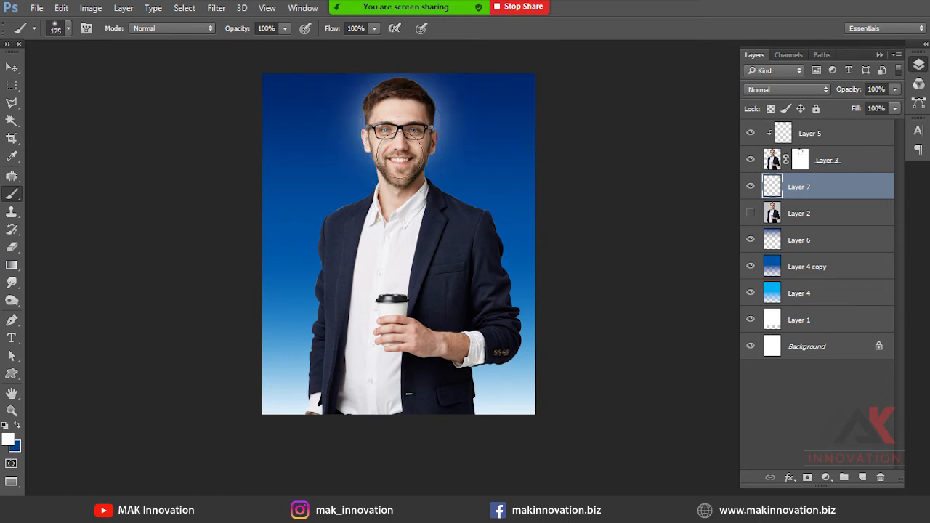
pyautogui.click(750, 160)
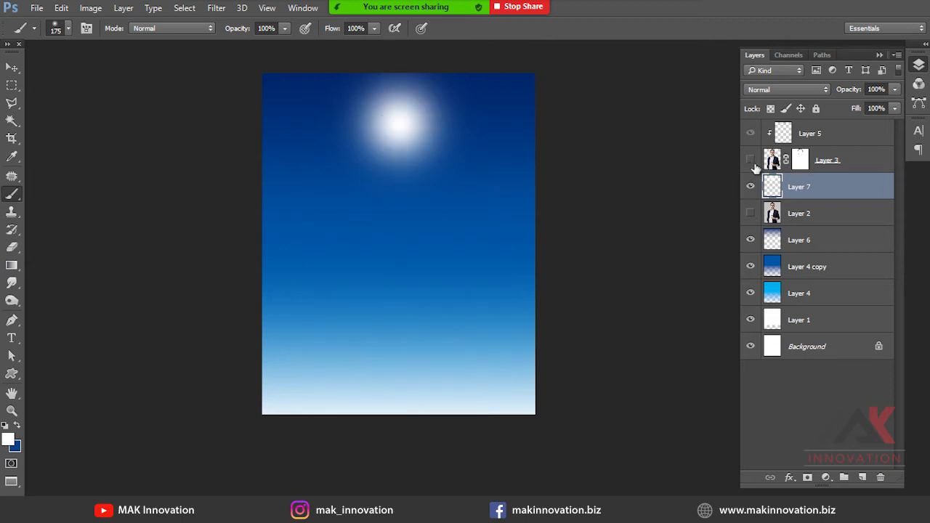
pyautogui.click(750, 160)
# Paint a soft white glow behind the man's neck, shoulders and arms on Layer 7, using brush sizes from 125 to 200 px.
pyautogui.press('[')
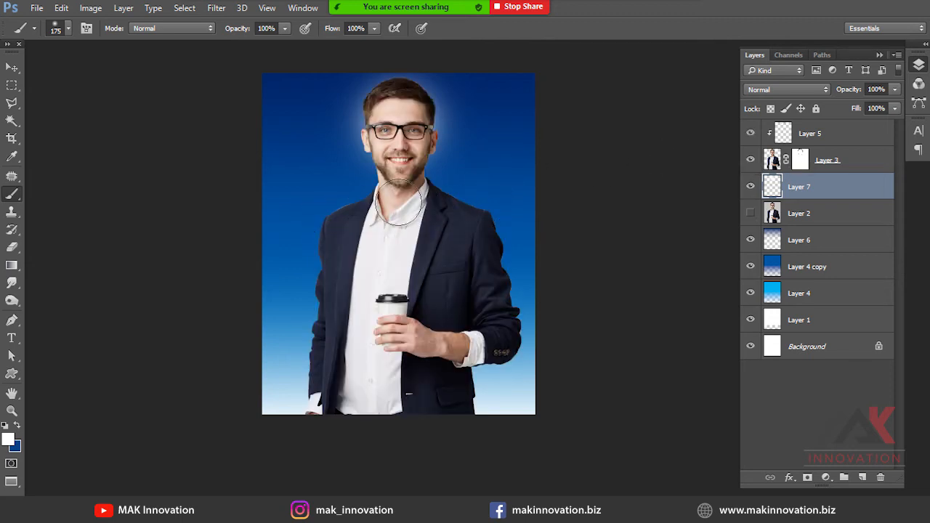
pyautogui.press('[')
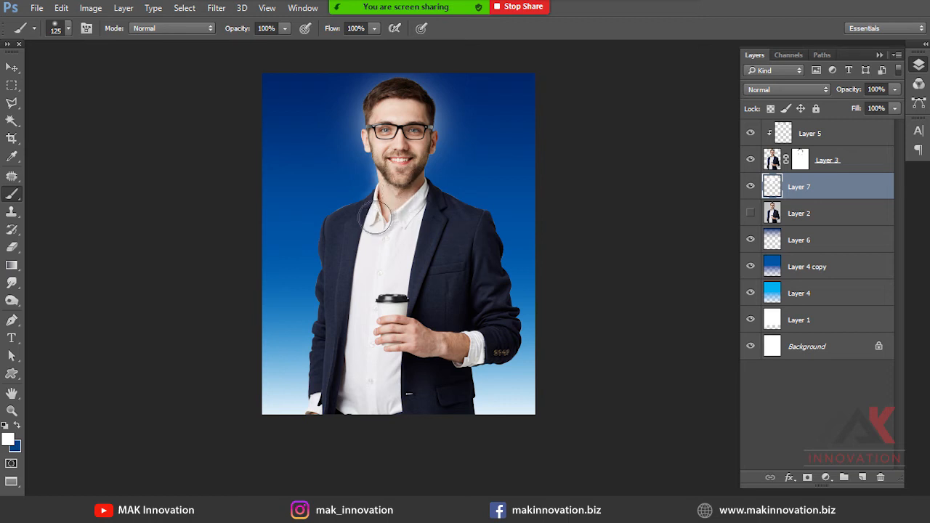
pyautogui.press(']')
pyautogui.press(']')
pyautogui.press(']')
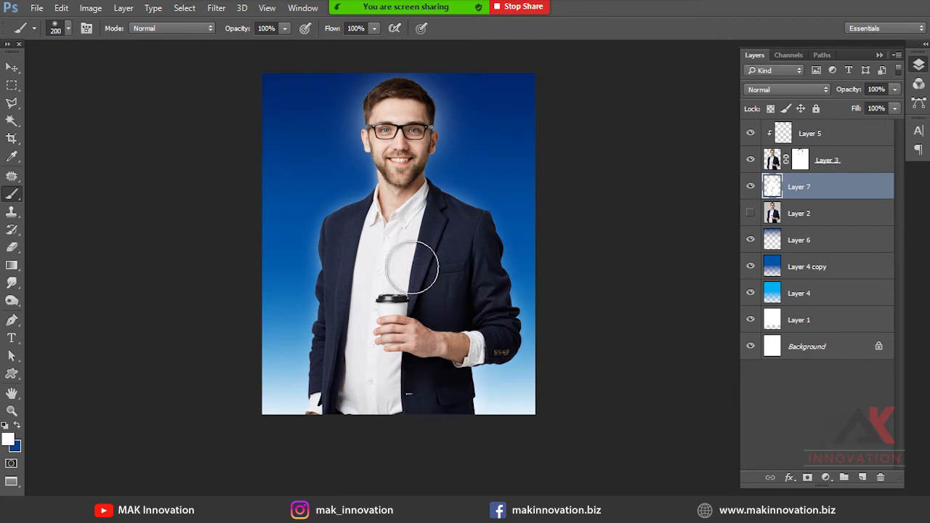
pyautogui.press('v')
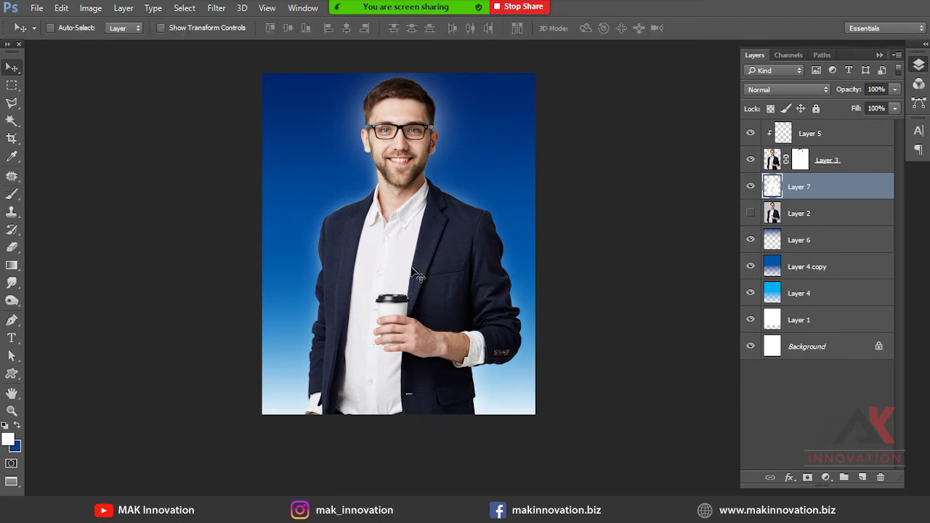
pyautogui.click(750, 160)
pyautogui.press('b')
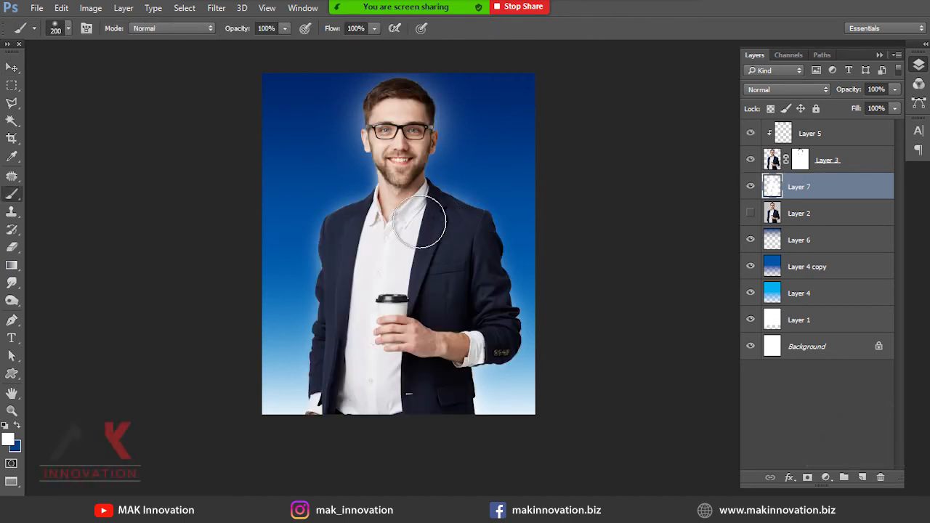
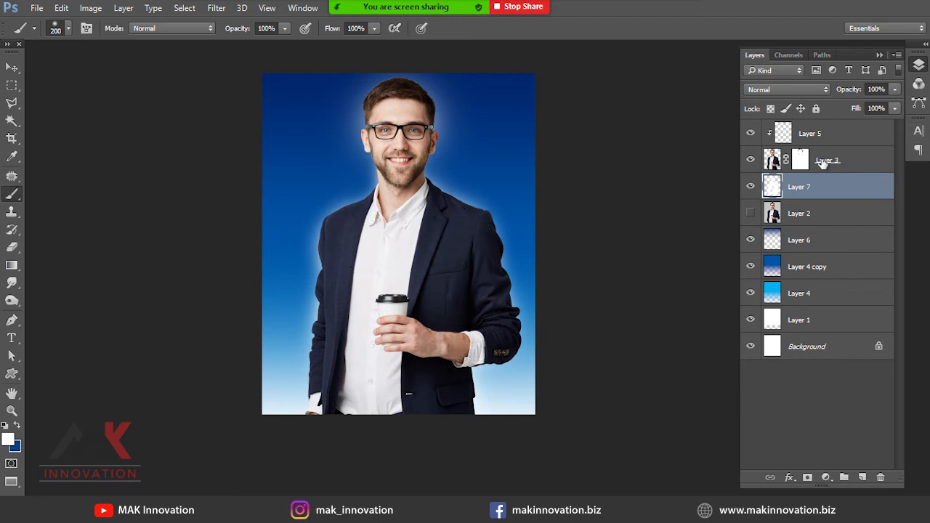
# Add a new layer above Layer 6 with a dark-blue-to-transparent gradient from the image's upper-right corner, and set it to Multiply.
pyautogui.click(798, 240)
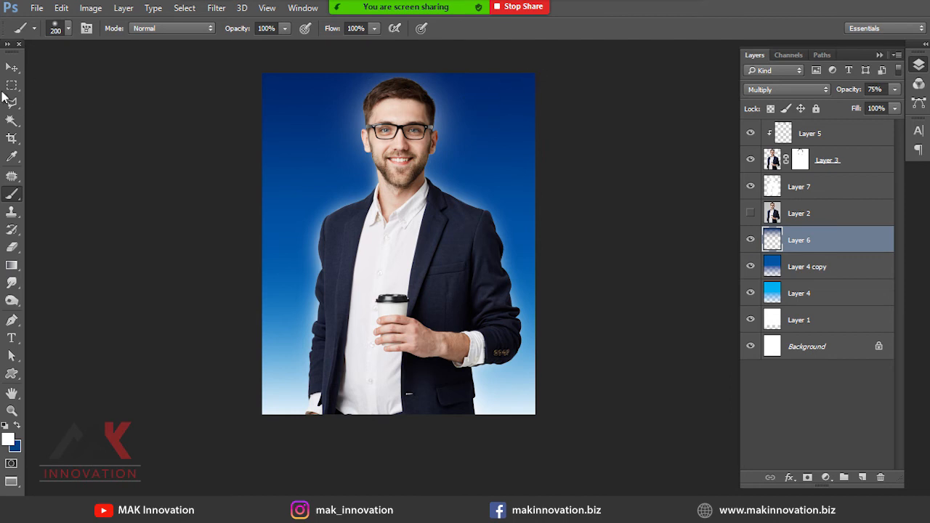
pyautogui.click(15, 66)
pyautogui.click(862, 478)
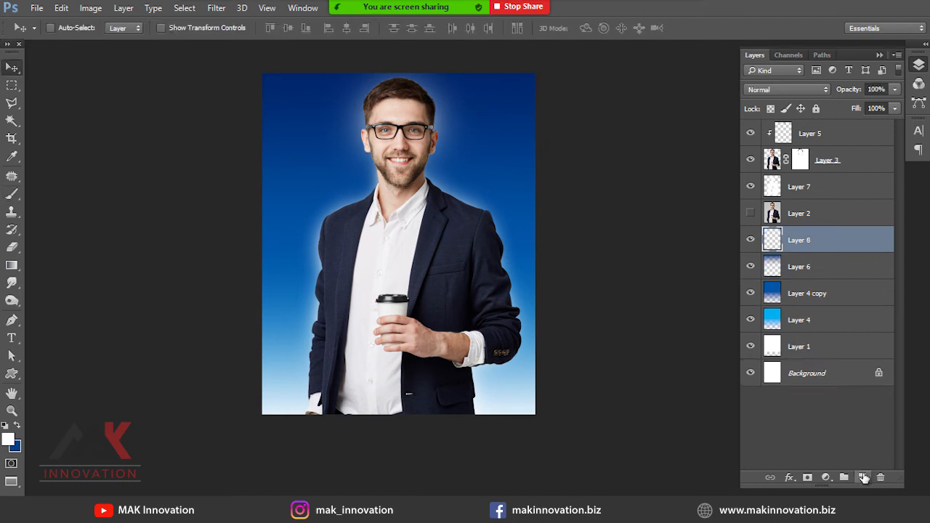
pyautogui.press('g')
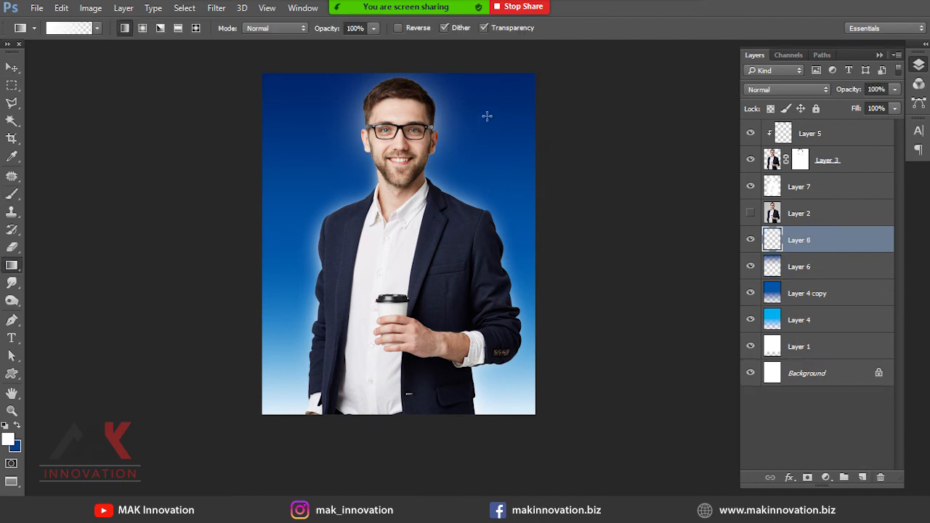
pyautogui.press('i')
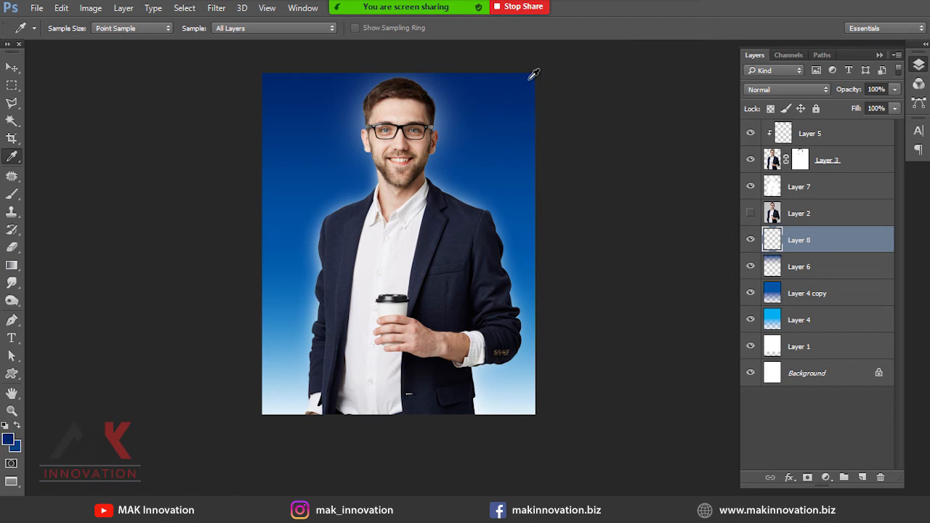
pyautogui.press('g')
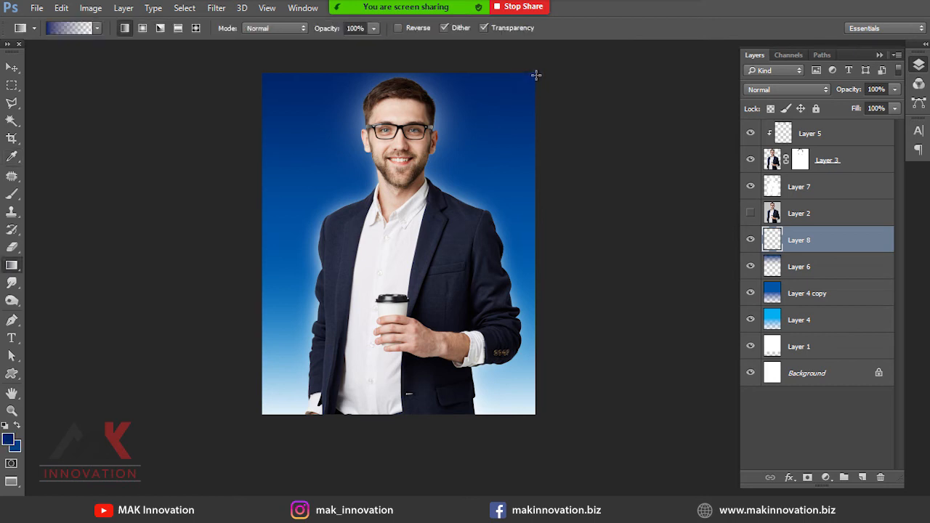
pyautogui.moveTo(535, 74); pyautogui.dragTo(467, 152)
pyautogui.click(784, 91)
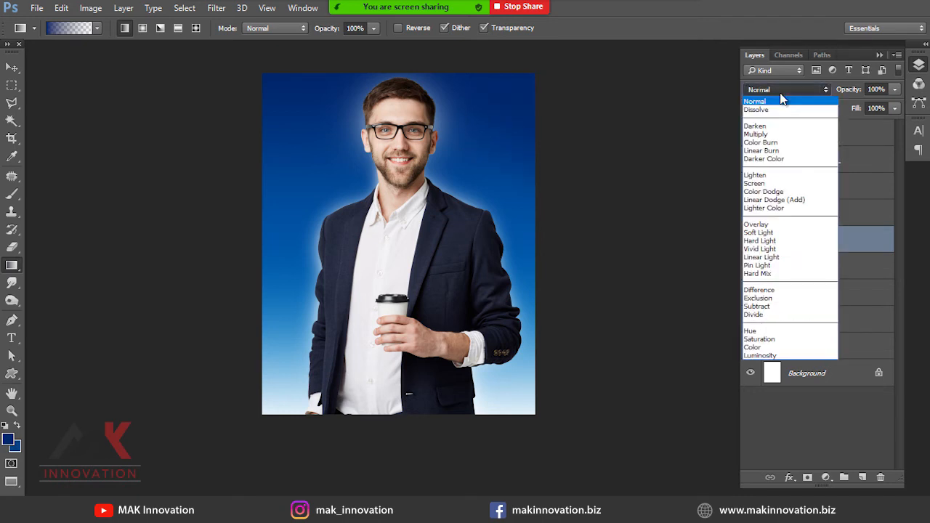
pyautogui.click(772, 132)
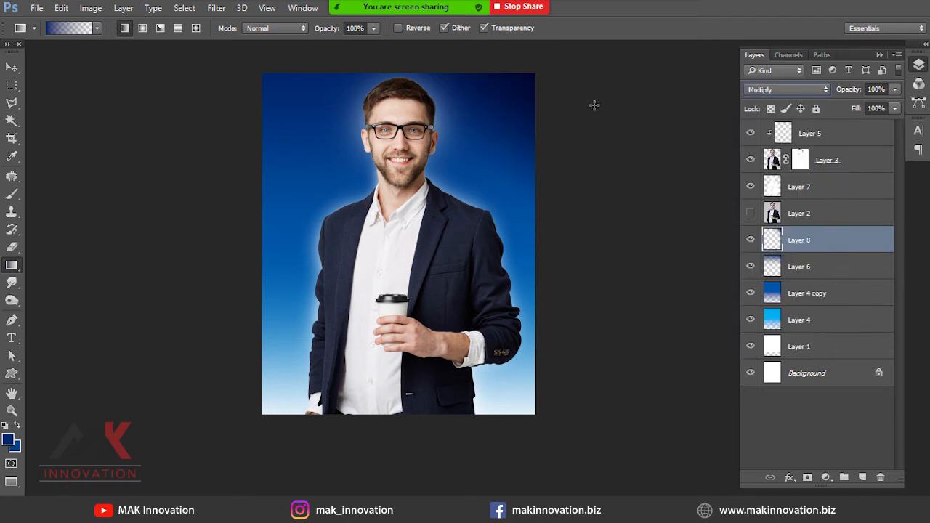
pyautogui.click(12, 68)
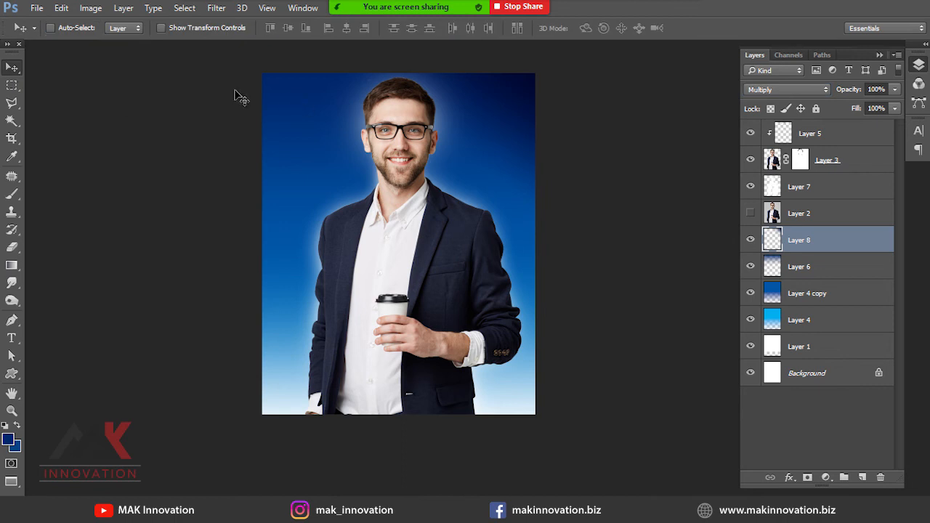
pyautogui.moveTo(517, 95); pyautogui.dragTo(327, 104)
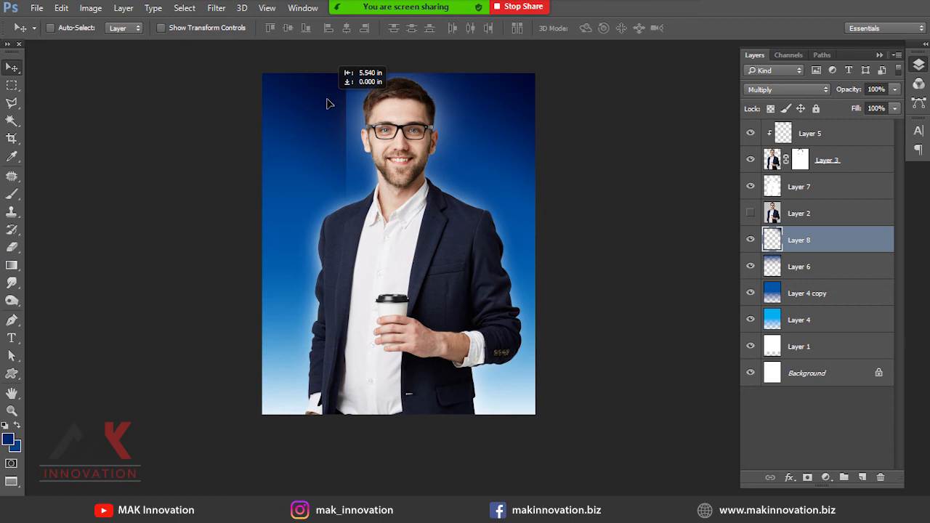
pyautogui.moveTo(326, 104); pyautogui.dragTo(328, 101)
pyautogui.hotkey('ctrl', 'z')
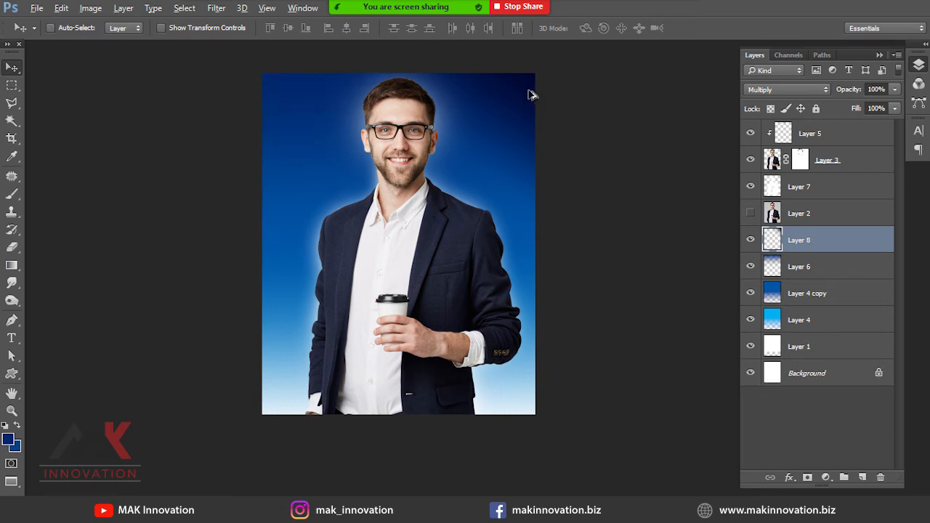
# Duplicate Layer 8's corner gradient toward the left side of the image and flip the copy horizontally.
pyautogui.moveTo(529, 95); pyautogui.dragTo(371, 94)
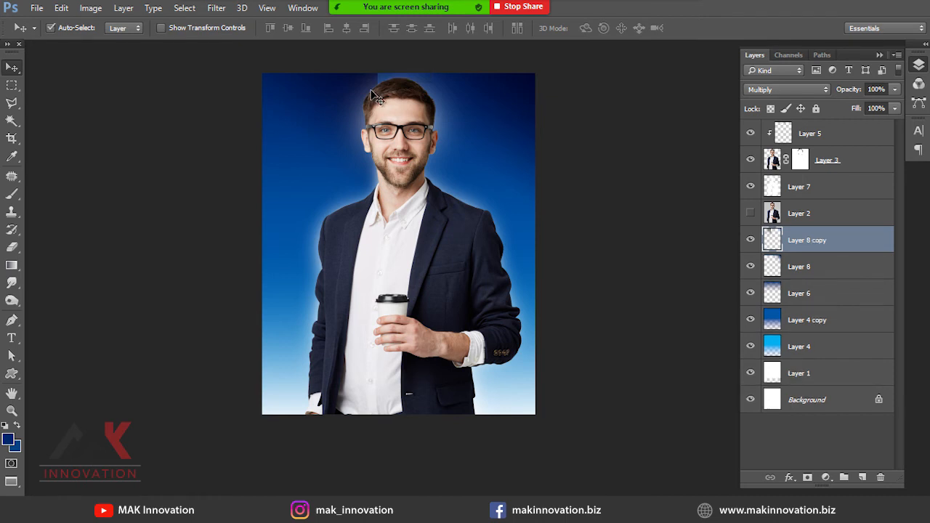
pyautogui.hotkey('ctrl', 't')
pyautogui.rightClick(356, 105)
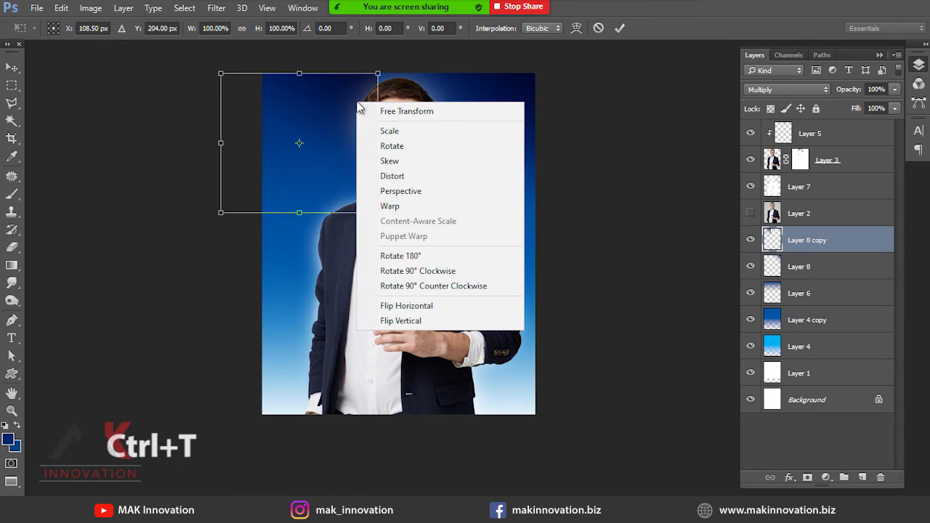
pyautogui.click(412, 305)
pyautogui.press('Return')
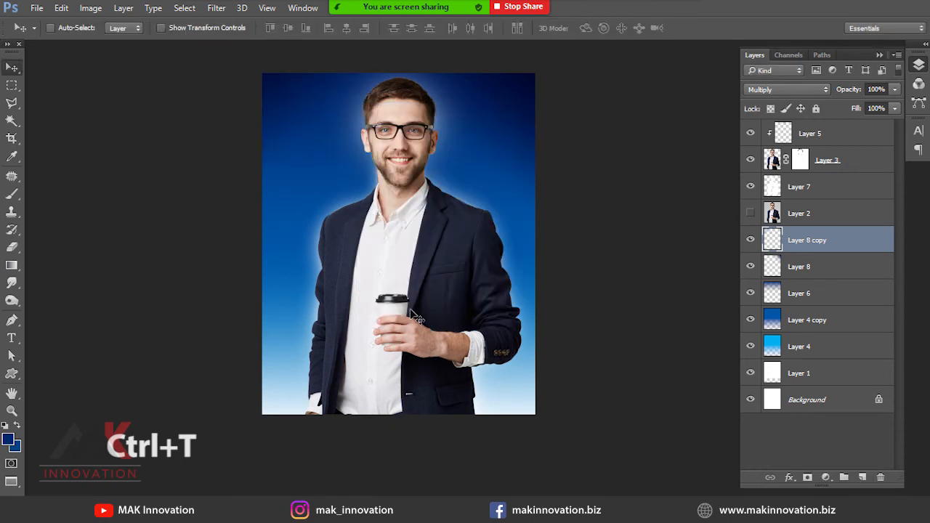
# Align the flipped gradient copy to the canvas's left edge, and clear the selection.
pyautogui.hotkey('ctrl', 'a')
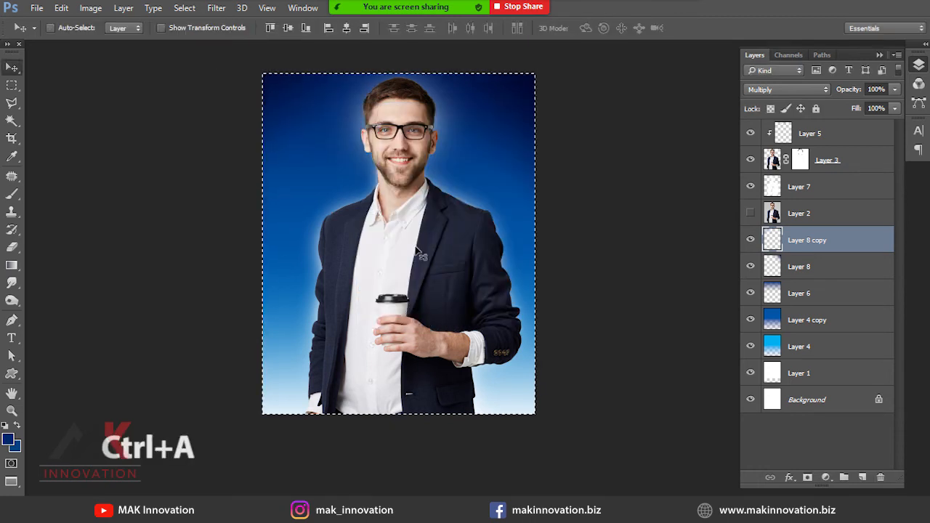
pyautogui.click(327, 30)
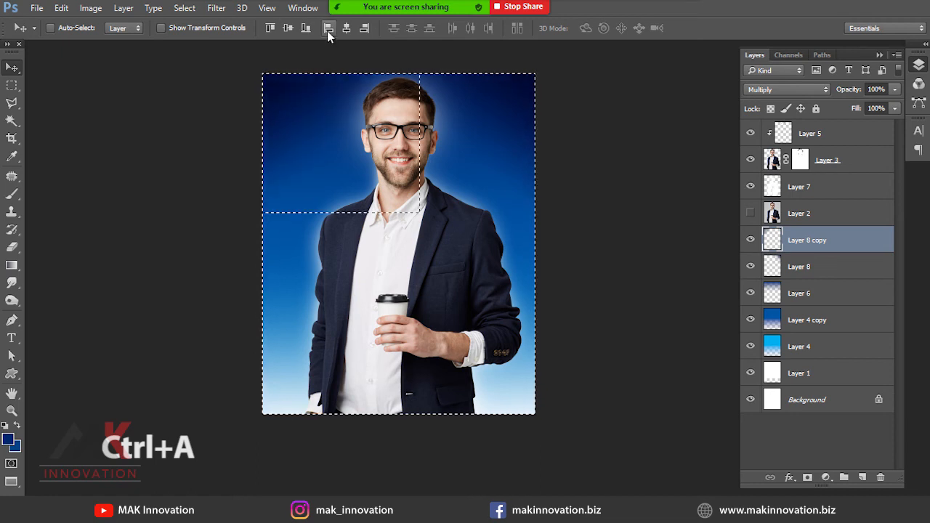
pyautogui.hotkey('ctrl', 'd')
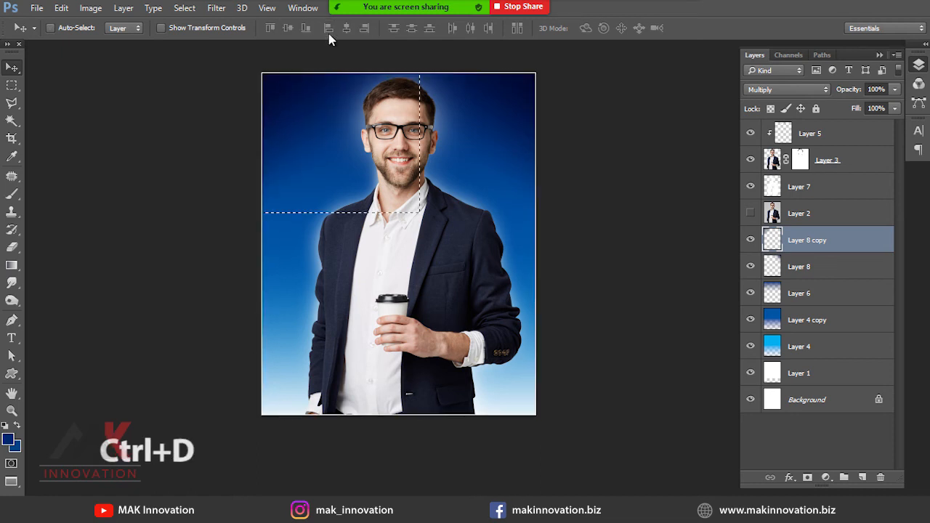
# Set the white glow on Layer 7 to Overlay blending and duplicate the layer.
pyautogui.keyDown('ctrl'); pyautogui.click(410, 138); pyautogui.keyUp('ctrl')
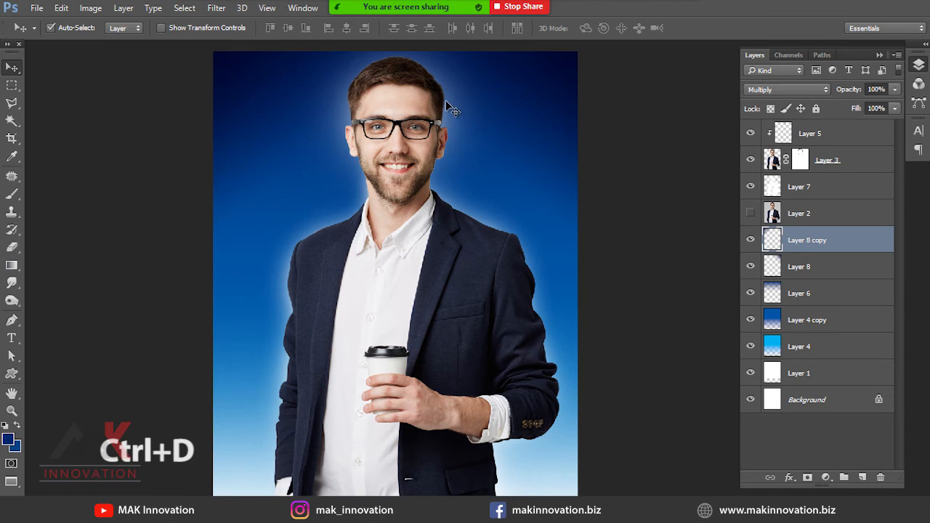
pyautogui.keyDown('ctrl'); pyautogui.click(456, 110); pyautogui.keyUp('ctrl')
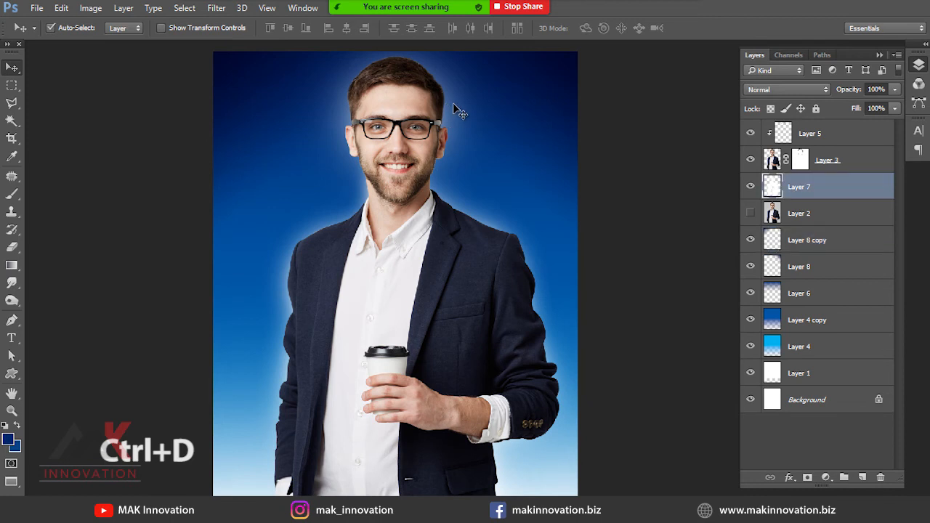
pyautogui.click(778, 91)
pyautogui.click(772, 223)
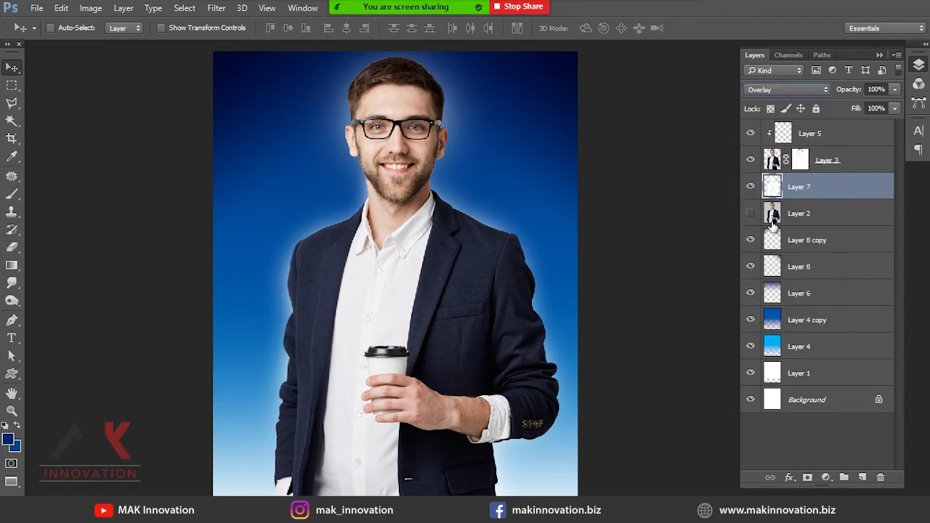
pyautogui.hotkey('ctrl', 'j')
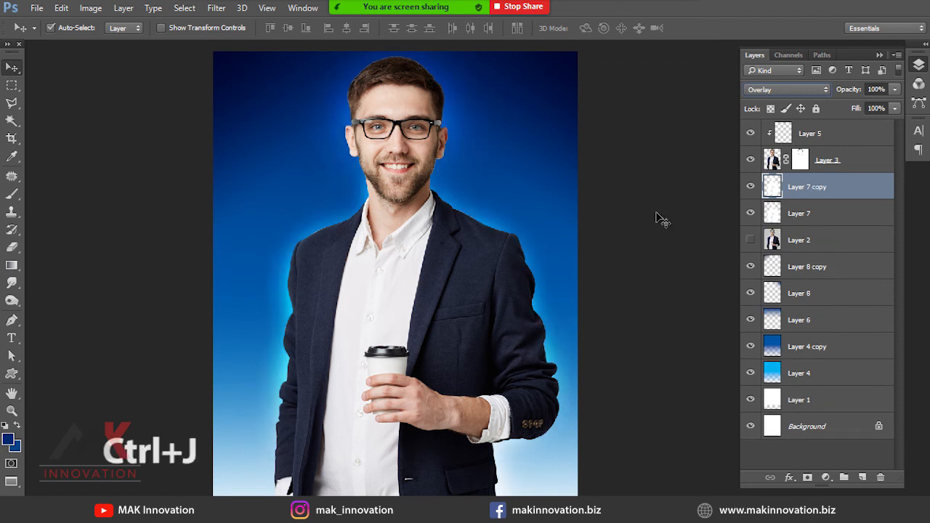
# Compare the man's glow with Layer 7 and Layer 7 copy hidden and shown.
pyautogui.hotkey('ctrl', '-')
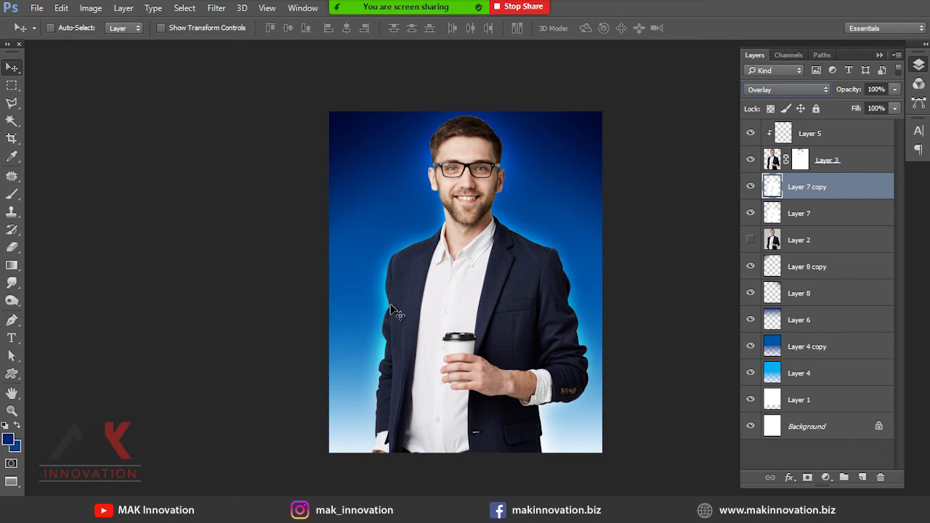
pyautogui.keyDown('ctrl'); pyautogui.click(458, 254); pyautogui.keyUp('ctrl')
pyautogui.keyDown('ctrl'); pyautogui.click(458, 254); pyautogui.keyUp('ctrl')
pyautogui.keyDown('ctrl'); pyautogui.click(536, 256); pyautogui.keyUp('ctrl')
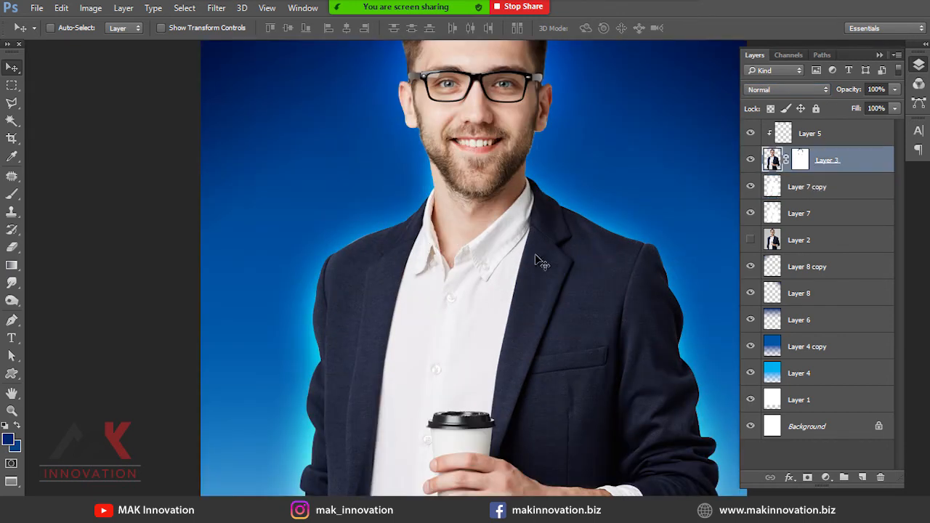
pyautogui.click(754, 214)
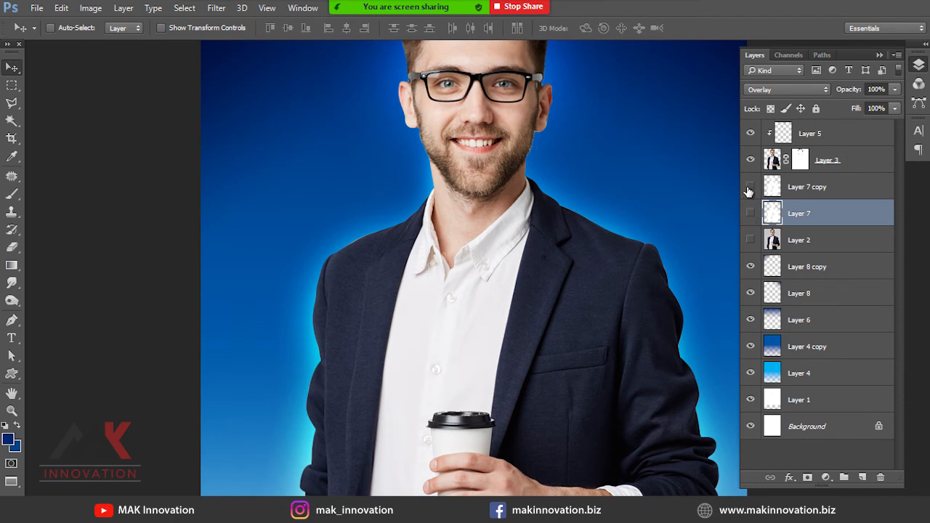
pyautogui.click(749, 214)
pyautogui.moveTo(749, 214); pyautogui.dragTo(747, 201)
pyautogui.click(749, 215)
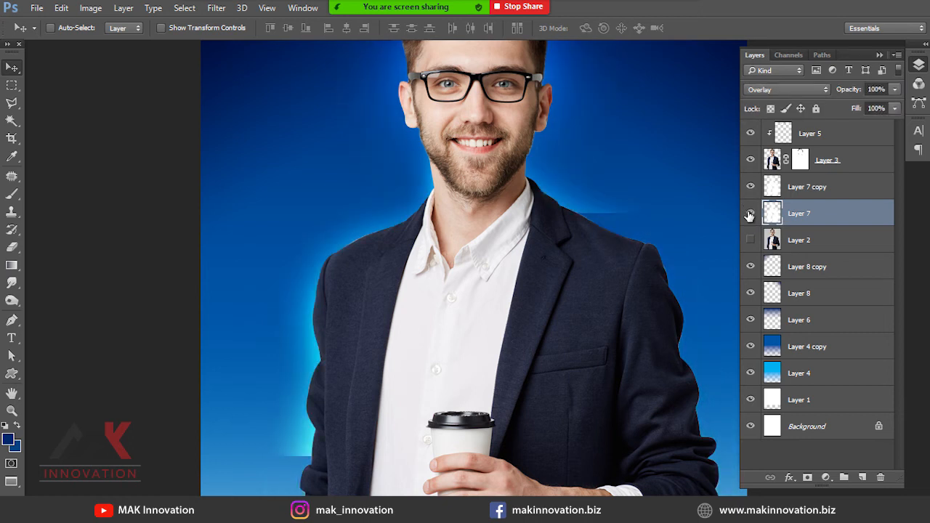
# Outline the light fringe along the jacket shoulder on the image's left side with the Pen tool, and hide it on Layer 3's mask.
pyautogui.click(800, 159)
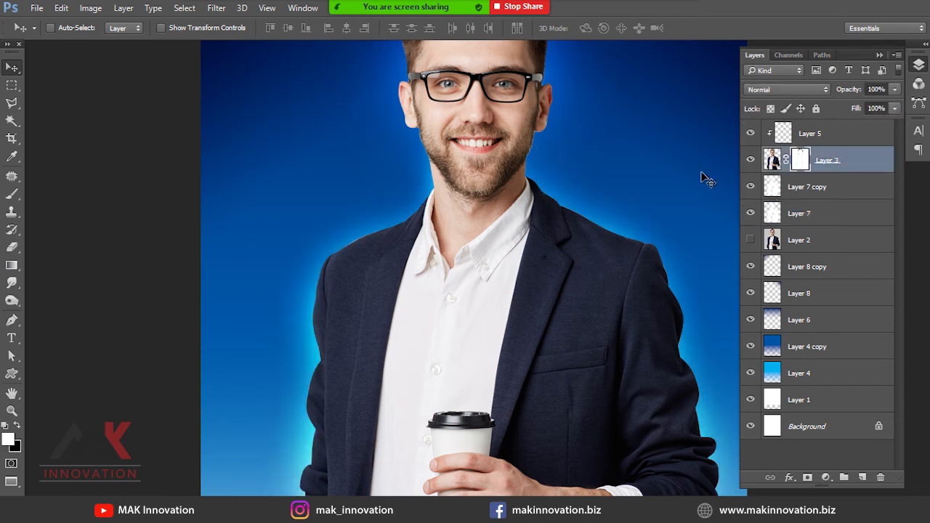
pyautogui.hotkey('ctrl', '-')
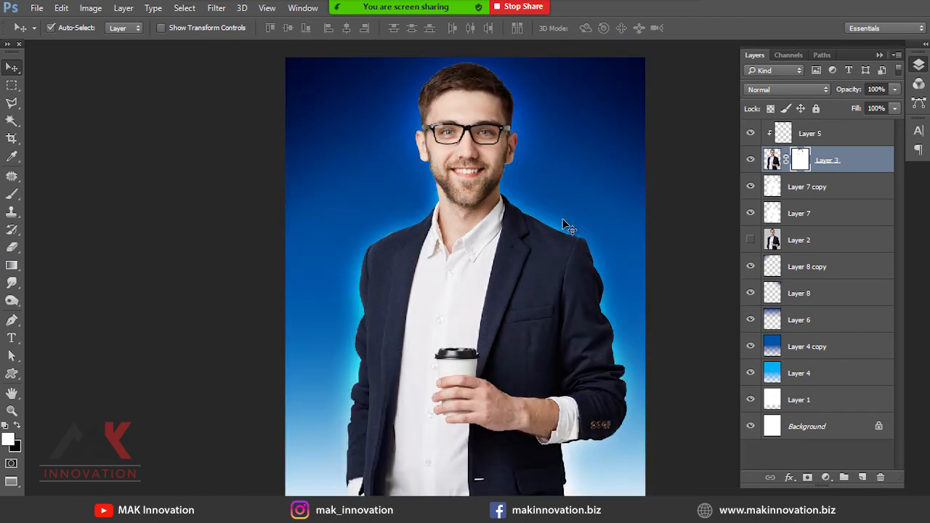
pyautogui.moveTo(561, 239); pyautogui.dragTo(506, 206)
pyautogui.moveTo(285, 141); pyautogui.dragTo(394, 255)
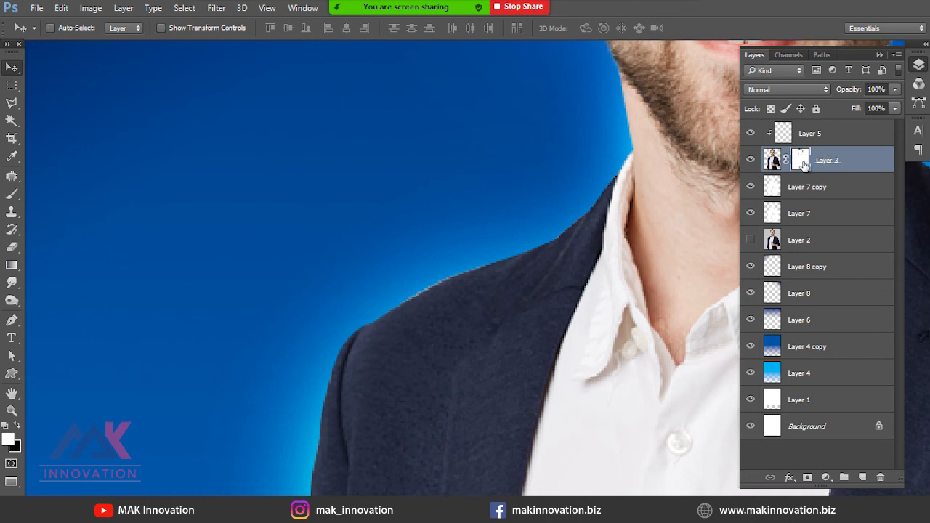
pyautogui.press('p')
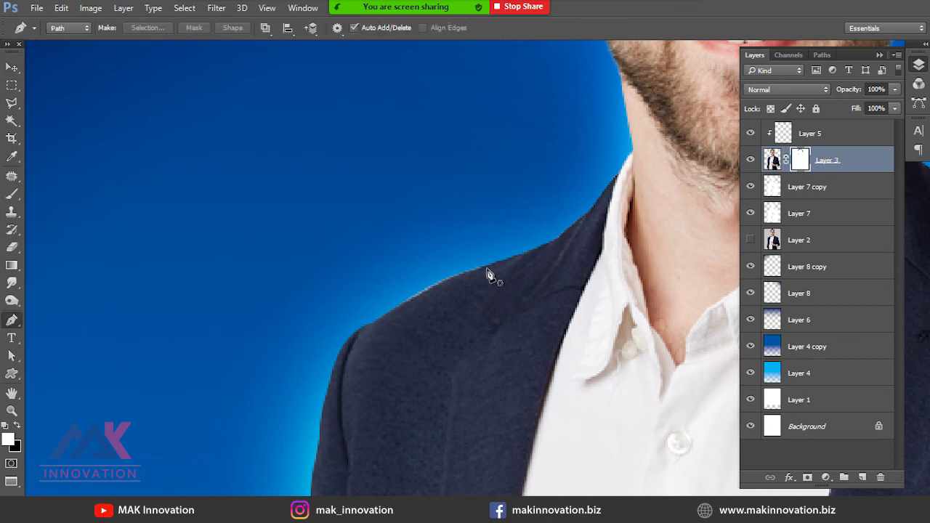
pyautogui.click(410, 311)
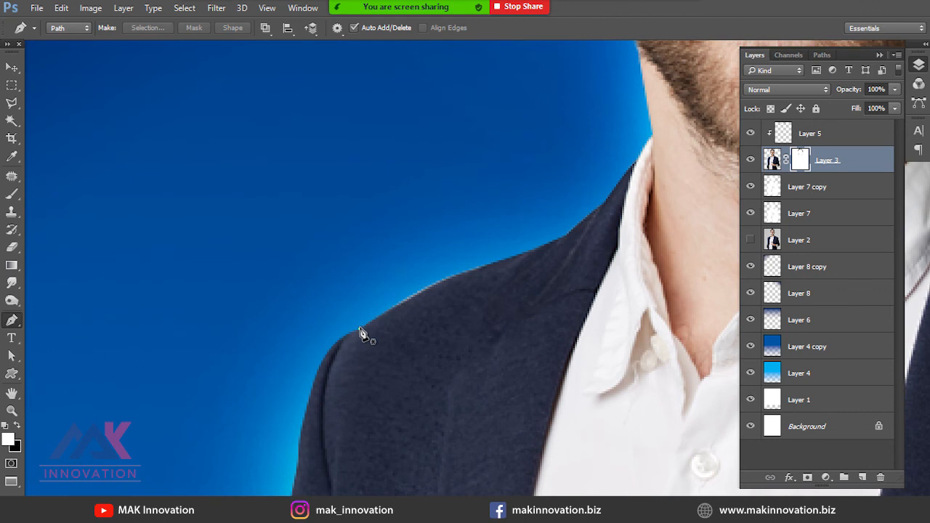
pyautogui.click(360, 329)
pyautogui.moveTo(524, 252); pyautogui.dragTo(429, 281)
pyautogui.click(479, 234)
pyautogui.click(397, 253)
pyautogui.click(360, 282)
pyautogui.moveTo(360, 329); pyautogui.dragTo(385, 330)
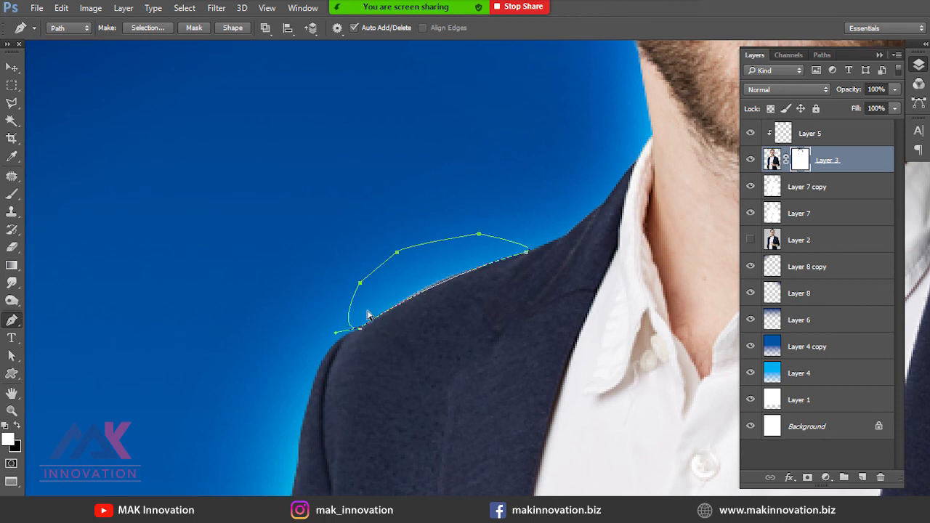
pyautogui.hotkey('ctrl', 'Return')
pyautogui.hotkey('ctrl', 'd')
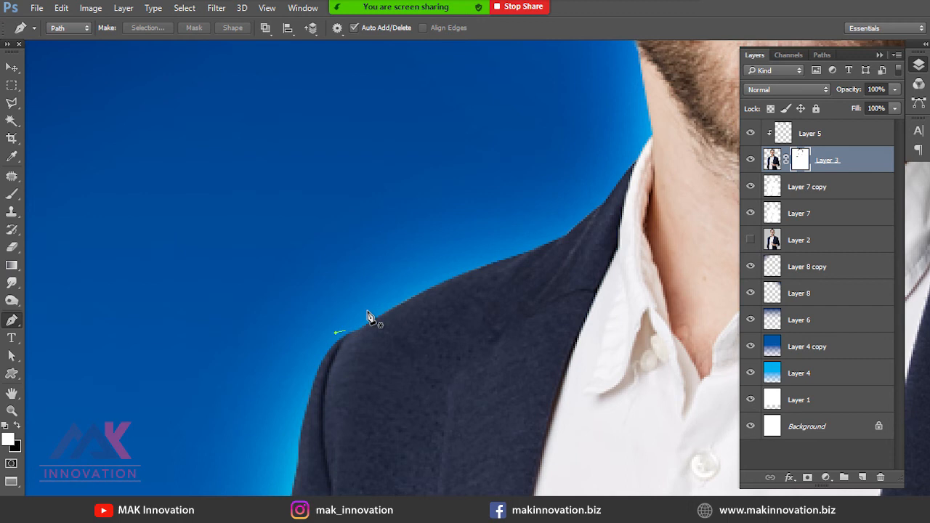
# Fit the whole image in view and cycle through the screen modes, ending in the standard document window.
pyautogui.hotkey('ctrl', '0')
pyautogui.press('v')
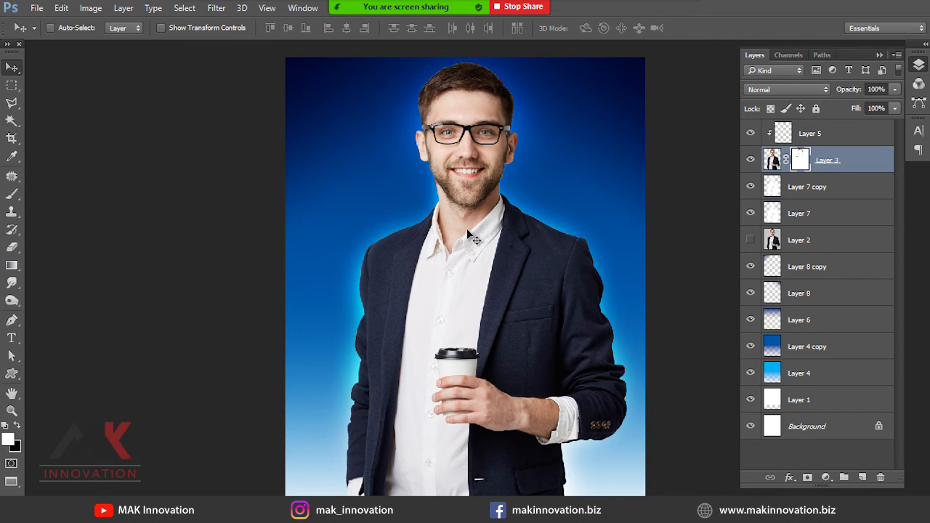
pyautogui.press('f')
pyautogui.press('f')
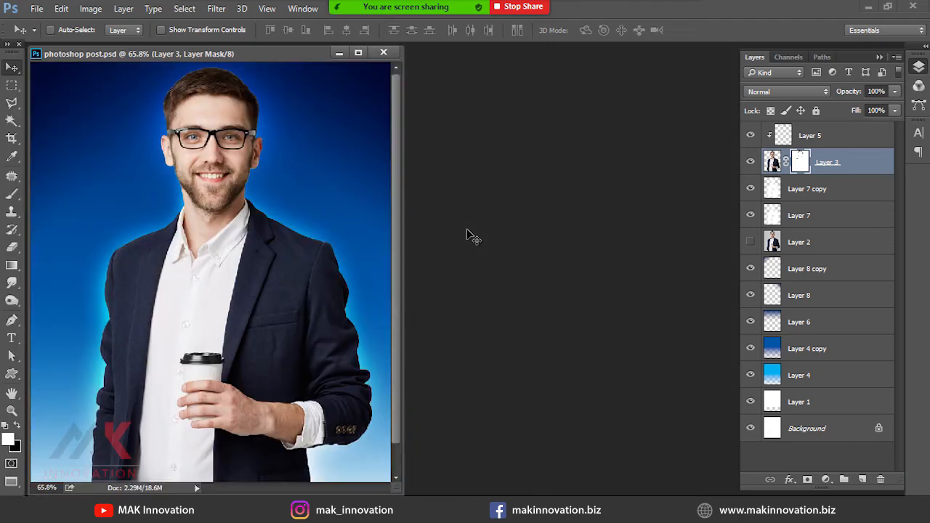
pyautogui.press('f')
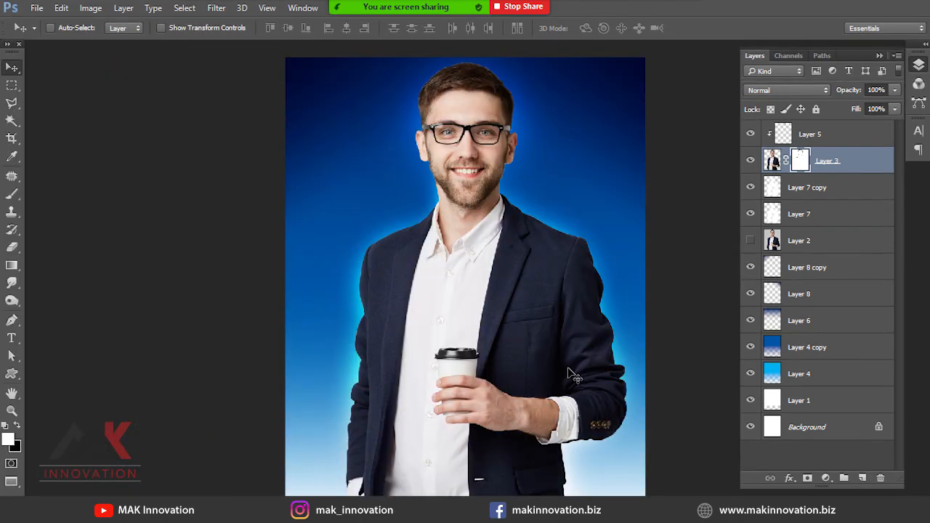
pyautogui.press('f')
pyautogui.press('f')
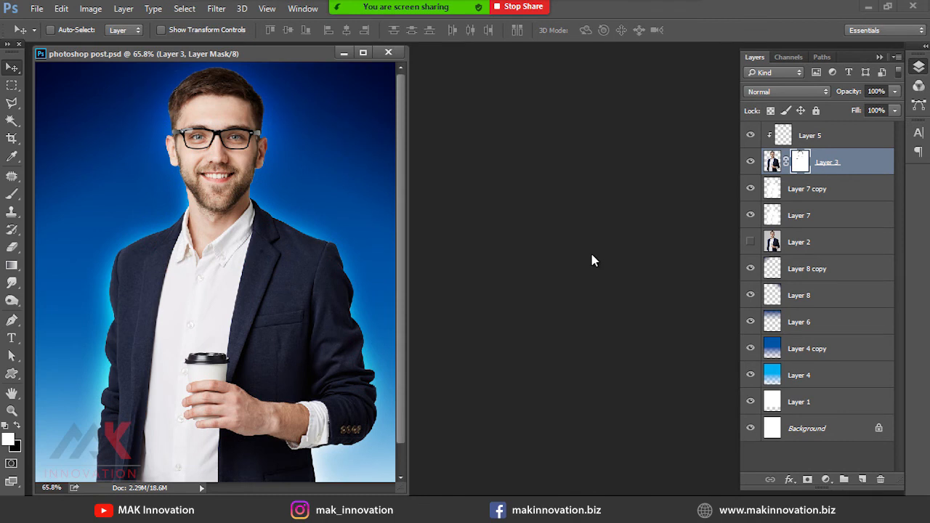
pyautogui.press('F10')
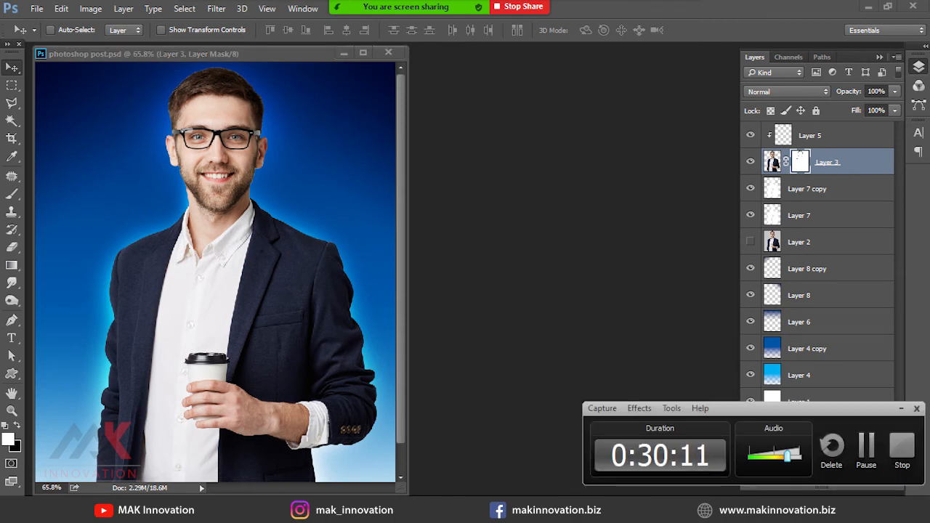
pyautogui.press('F10')
pyautogui.click(406, 375)
# Switch to full-screen mode with the menu bar and add a new empty layer above Layer 5.
pyautogui.press('f')
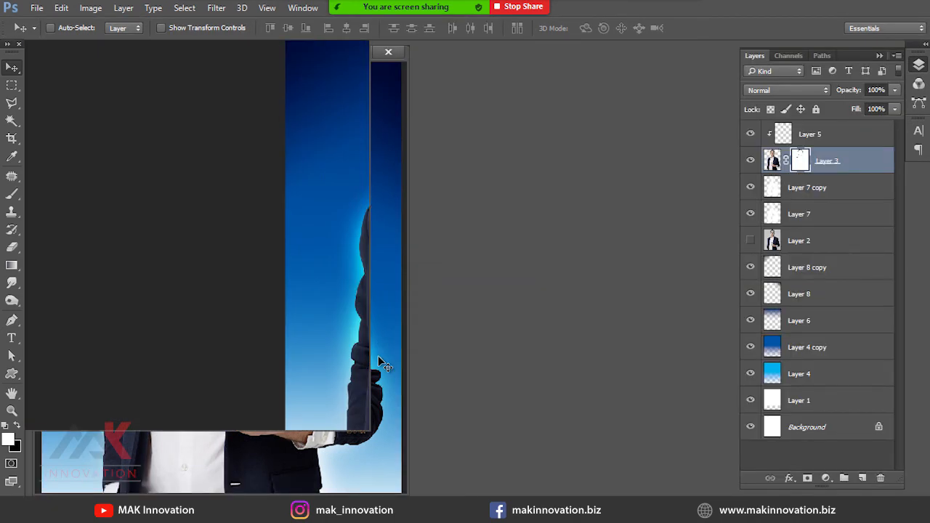
pyautogui.moveTo(384, 290); pyautogui.dragTo(574, 429)
pyautogui.moveTo(460, 291); pyautogui.dragTo(464, 241)
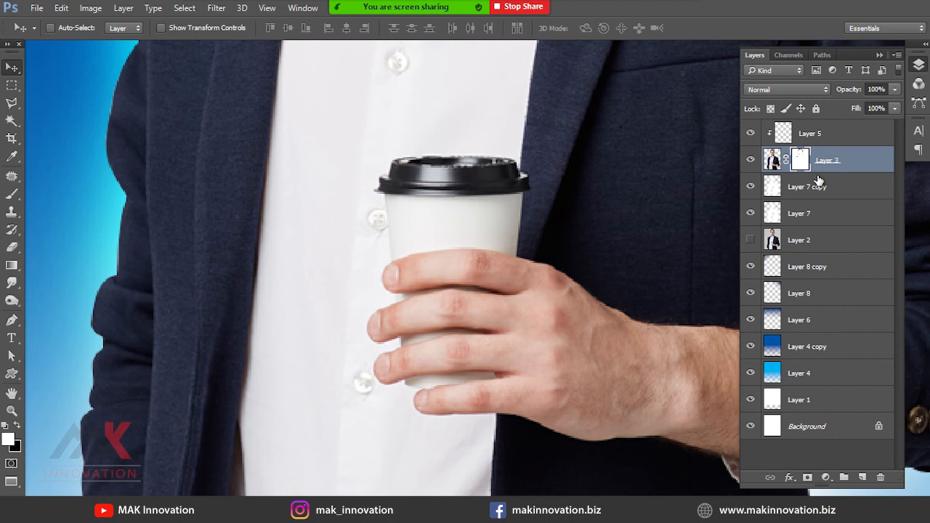
pyautogui.click(821, 133)
pyautogui.press('p')
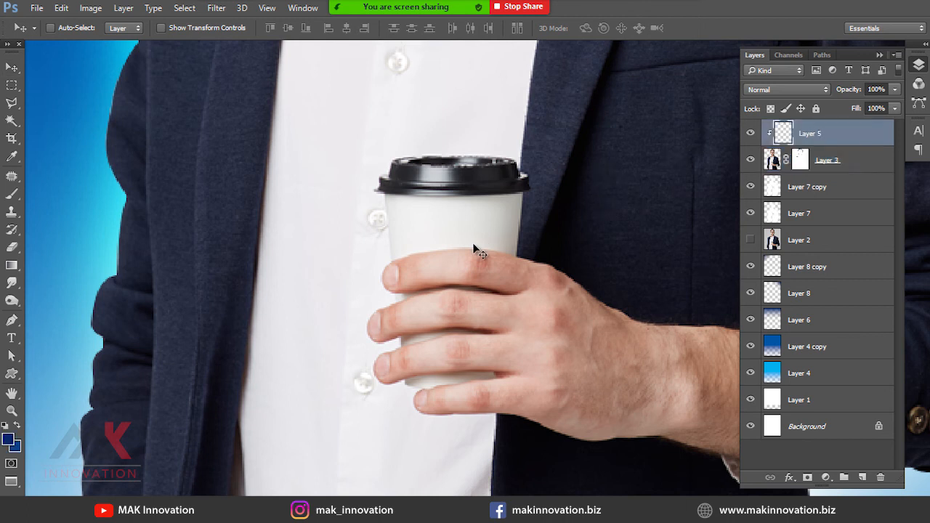
pyautogui.moveTo(333, 106); pyautogui.dragTo(613, 384)
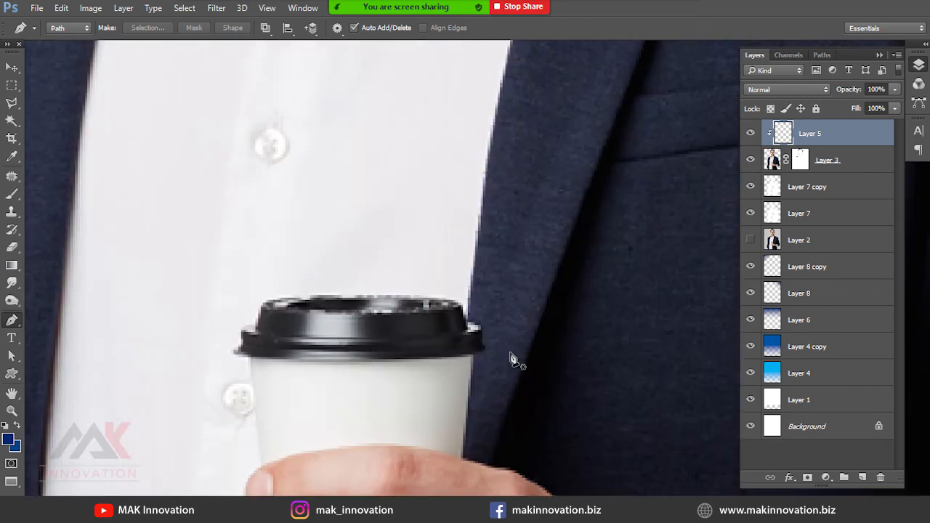
pyautogui.press('v')
pyautogui.click(862, 478)
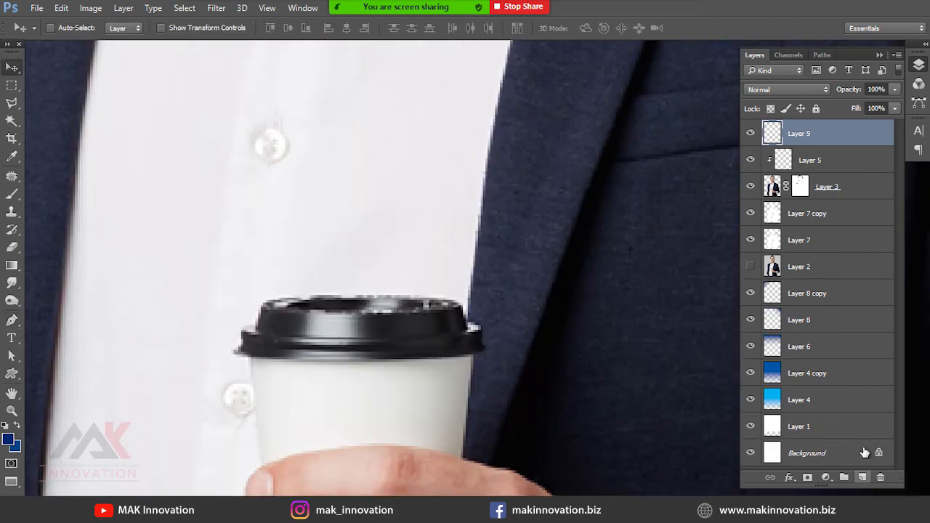
# Choose the Clone Stamp tool and set its brush size to 30 px.
pyautogui.click(11, 215)
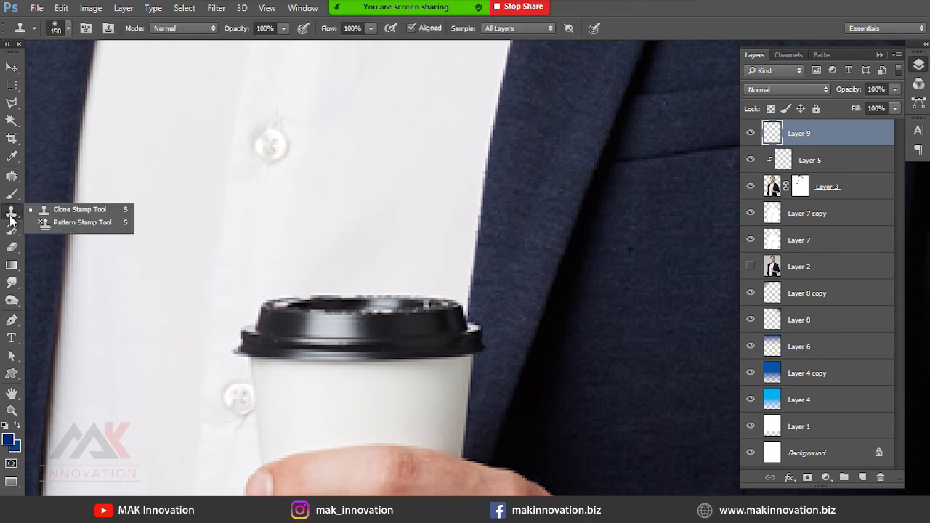
pyautogui.click(94, 209)
pyautogui.press('[')
pyautogui.press('[')
pyautogui.press('[')
pyautogui.press('[')
pyautogui.press('[')
pyautogui.press('[')
pyautogui.press('[')
pyautogui.press('[')
pyautogui.press('[')
pyautogui.scroll(-2, 440, 137)
pyautogui.hscroll(2, 440, 137)
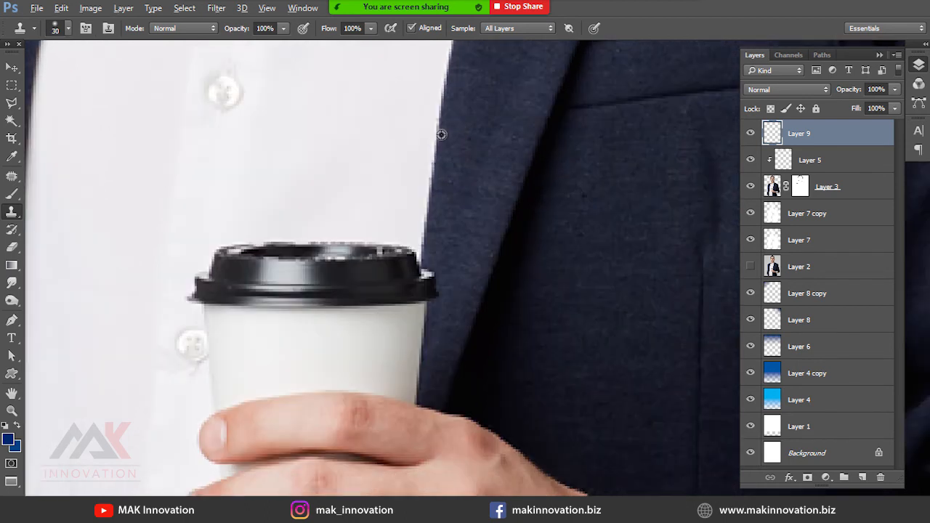
pyautogui.click(69, 28)
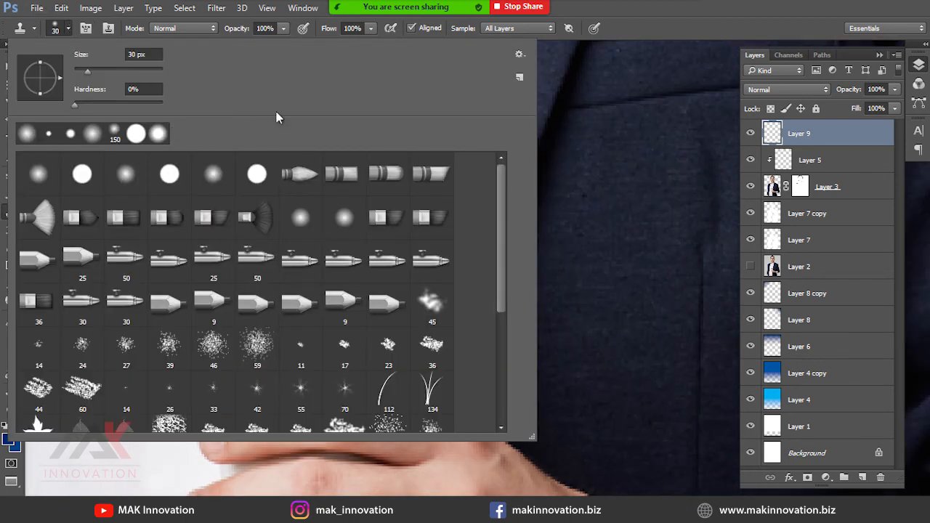
pyautogui.click(650, 153)
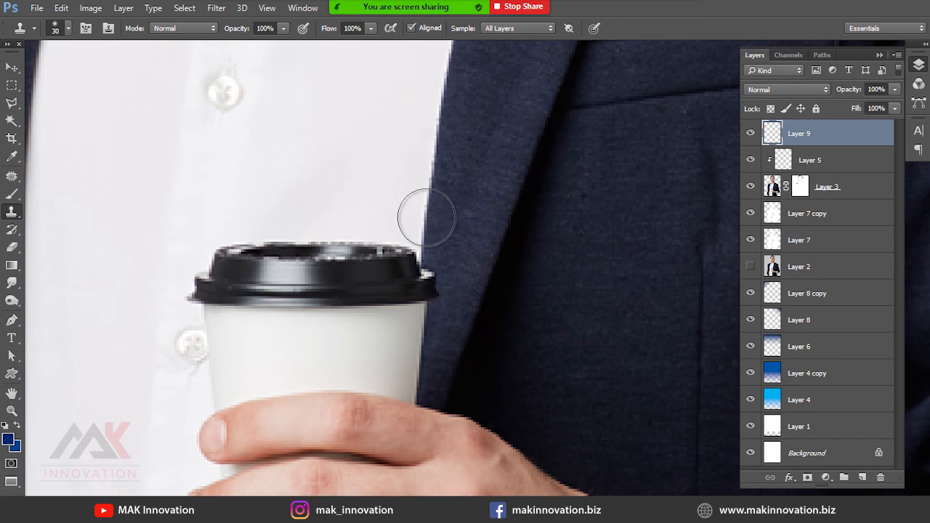
# Clone the shirt and jacket lapel edge over the coffee cup's lid and its side next to the lapel on Layer 9.
pyautogui.scroll(5, 426, 217)
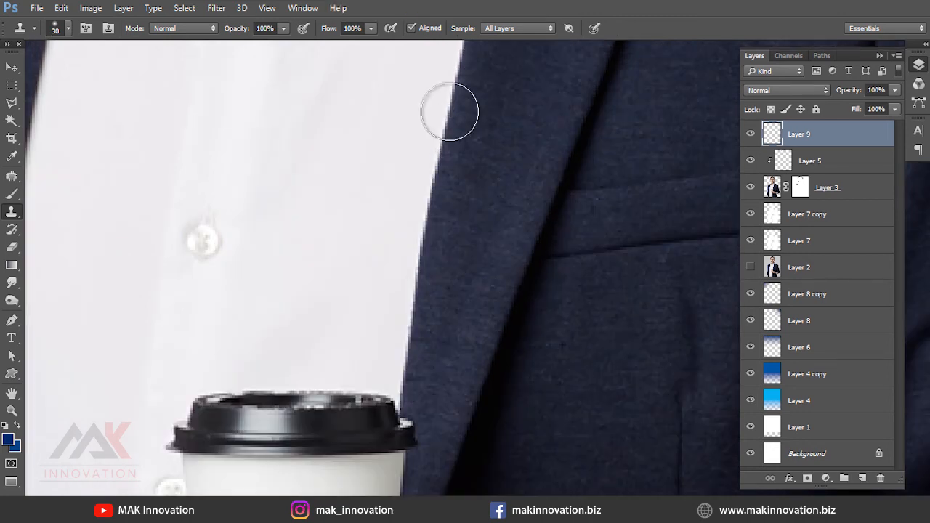
pyautogui.moveTo(434, 280); pyautogui.dragTo(452, 211)
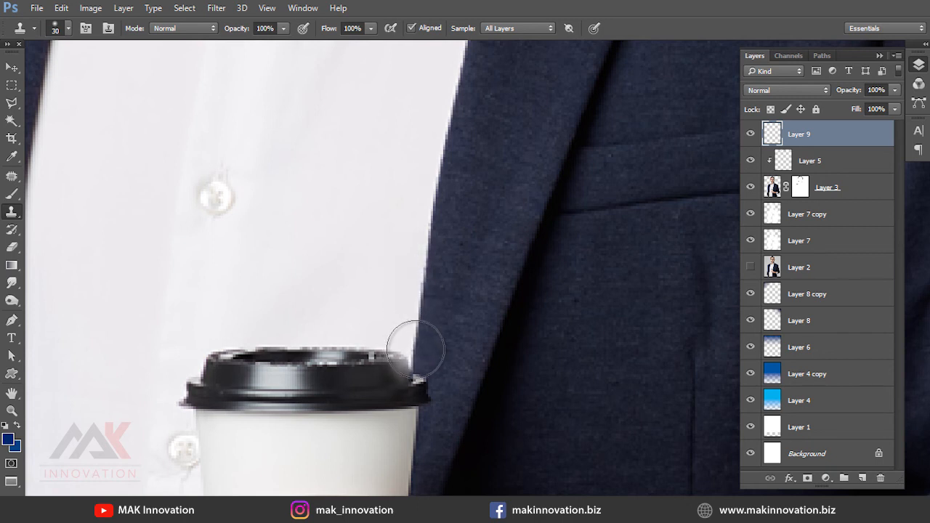
pyautogui.moveTo(416, 351)
pyautogui.mouseDown()
pyautogui.moveTo(419, 407)
pyautogui.moveTo(394, 464)
pyautogui.moveTo(428, 271)
pyautogui.moveTo(430, 287)
pyautogui.mouseUp()
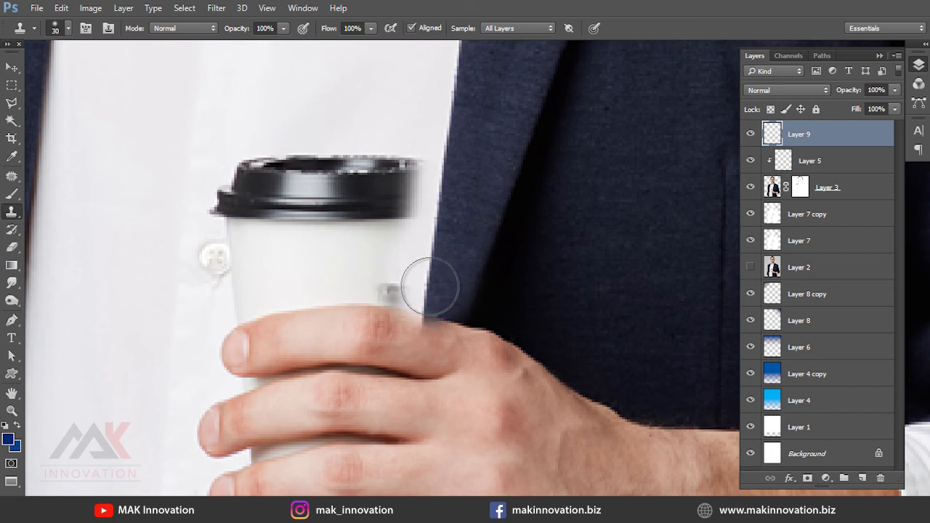
pyautogui.moveTo(424, 152)
pyautogui.mouseDown()
pyautogui.moveTo(444, 286)
pyautogui.moveTo(436, 256)
pyautogui.mouseUp()
pyautogui.keyDown('alt'); pyautogui.click(422, 248); pyautogui.keyUp('alt')
pyautogui.moveTo(421, 293)
pyautogui.mouseDown()
pyautogui.moveTo(422, 316)
pyautogui.moveTo(278, 321)
pyautogui.moveTo(427, 330)
pyautogui.moveTo(400, 343)
pyautogui.moveTo(264, 338)
pyautogui.moveTo(284, 356)
pyautogui.moveTo(420, 360)
pyautogui.moveTo(467, 245)
pyautogui.mouseUp()
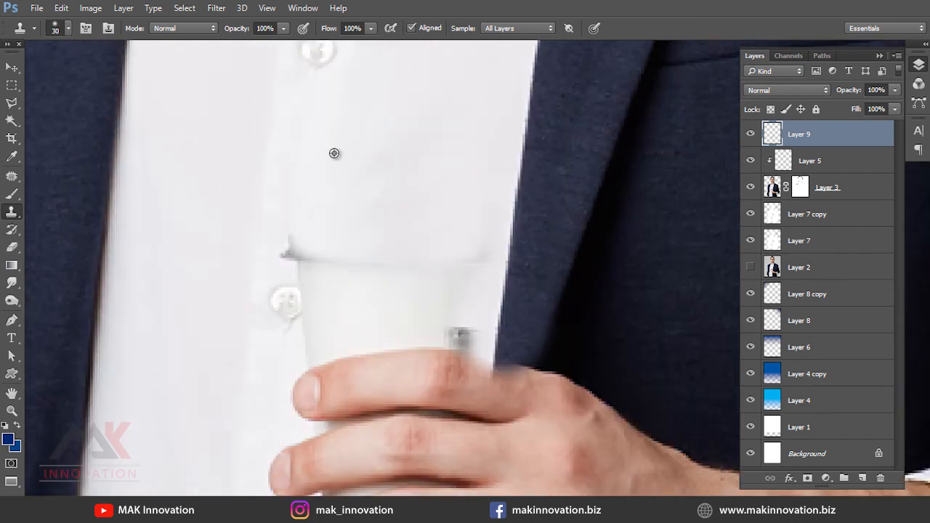
# Clone clean shirt fabric over the remaining lid edge and the cup body above the fingers.
pyautogui.keyDown('alt'); pyautogui.click(315, 186); pyautogui.keyUp('alt')
pyautogui.moveTo(294, 243)
pyautogui.mouseDown()
pyautogui.moveTo(435, 242)
pyautogui.moveTo(473, 251)
pyautogui.moveTo(299, 261)
pyautogui.moveTo(444, 282)
pyautogui.moveTo(457, 305)
pyautogui.moveTo(446, 327)
pyautogui.mouseUp()
pyautogui.keyDown('alt'); pyautogui.click(449, 166); pyautogui.keyUp('alt')
pyautogui.keyDown('alt'); pyautogui.click(450, 204); pyautogui.keyUp('alt')
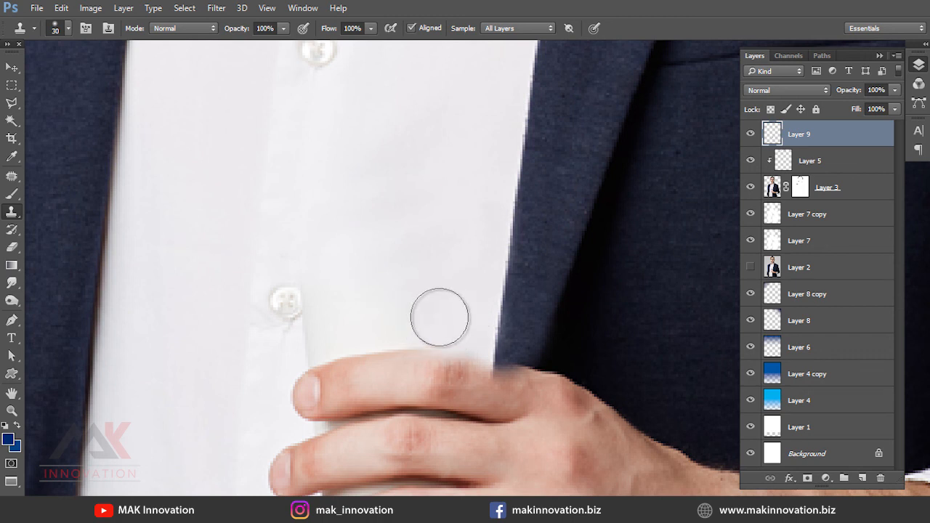
# Clone shirt fabric over the leftover cup edge beside the shirt button, down to the index finger.
pyautogui.press('v')
pyautogui.moveTo(513, 328); pyautogui.dragTo(497, 143)
pyautogui.scroll(1, 472, 188)
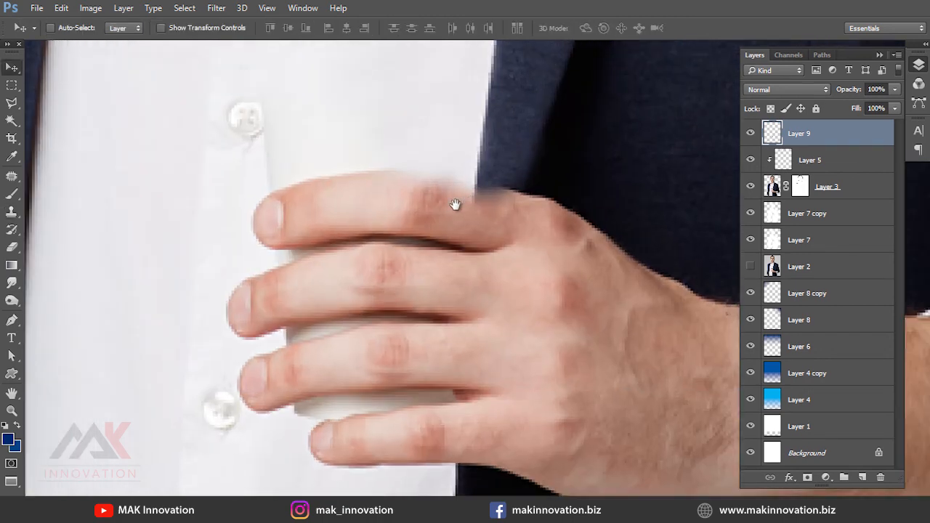
pyautogui.moveTo(309, 141); pyautogui.dragTo(405, 276)
pyautogui.press('s')
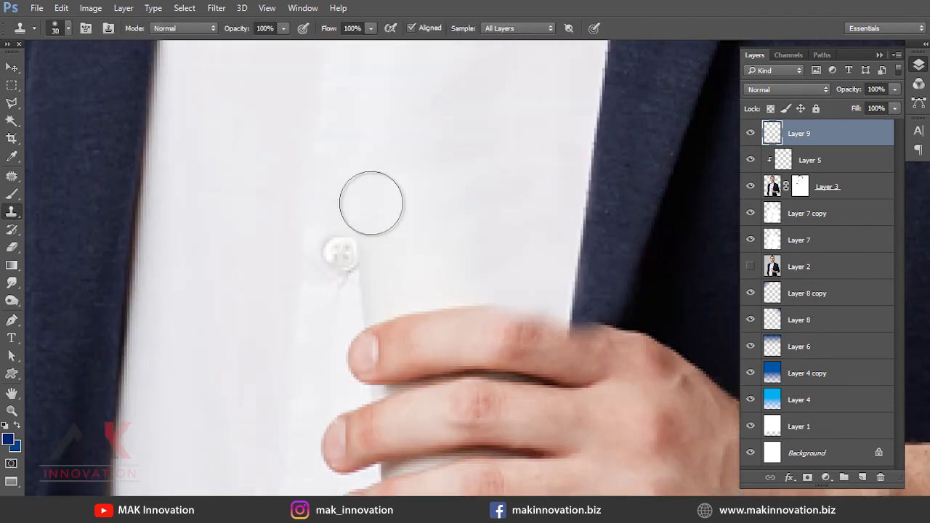
pyautogui.keyDown('alt'); pyautogui.click(368, 158); pyautogui.keyUp('alt')
pyautogui.moveTo(361, 235); pyautogui.dragTo(363, 284)
pyautogui.moveTo(480, 257)
pyautogui.mouseDown()
pyautogui.moveTo(484, 153)
pyautogui.moveTo(504, 264)
pyautogui.mouseUp()
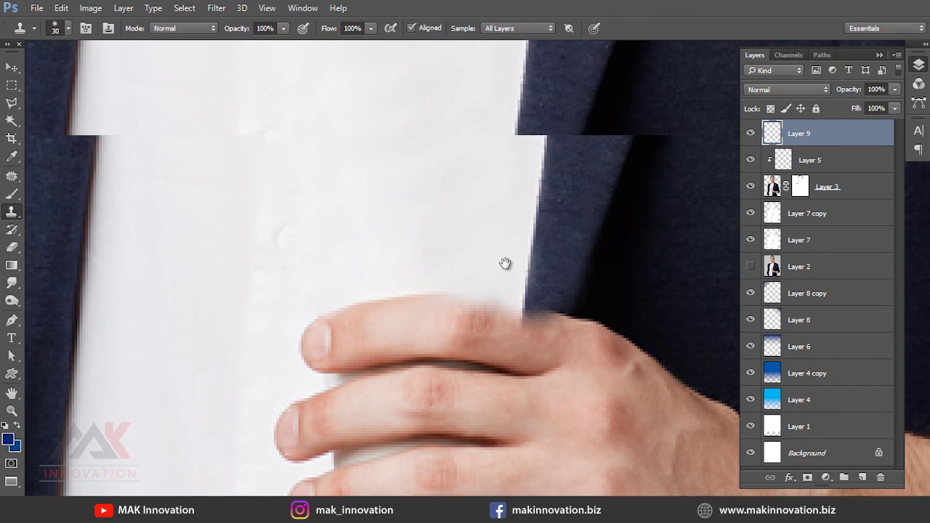
# Erase the cloned overlap on Layer 9 along the index finger and knuckles with a 9 px Eraser.
pyautogui.press('v')
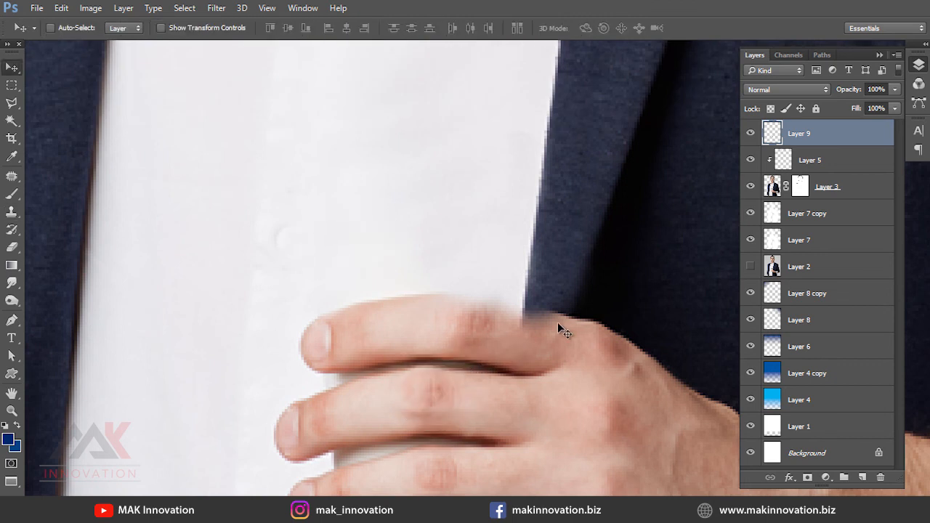
pyautogui.press('e')
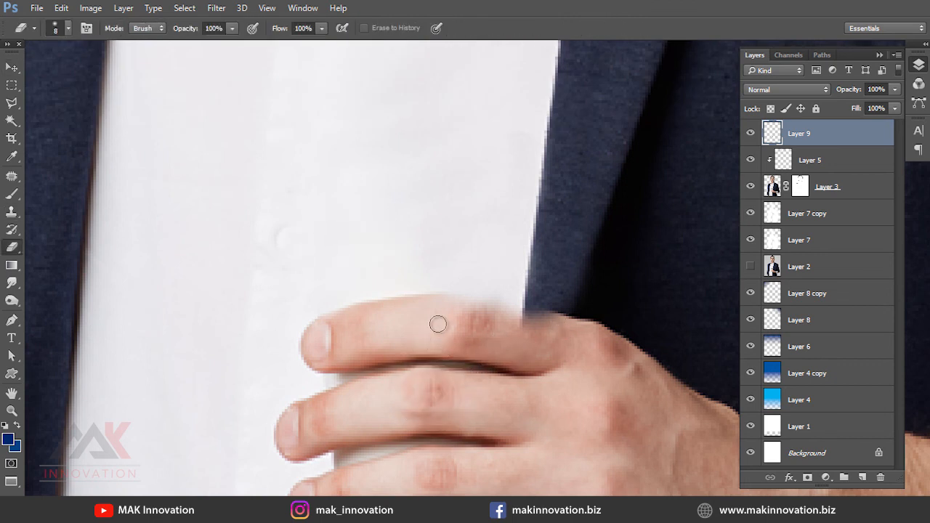
pyautogui.press(']')
pyautogui.press(']')
pyautogui.press(']')
pyautogui.press(']')
pyautogui.press(']')
pyautogui.press(']')
pyautogui.press(']')
pyautogui.press(']')
pyautogui.press(']')
pyautogui.press(']')
pyautogui.press(']')
pyautogui.press('[')
pyautogui.press('[')
pyautogui.press('[')
pyautogui.press('[')
pyautogui.press('[')
pyautogui.press('[')
pyautogui.press('[')
pyautogui.press('[')
pyautogui.press('[')
pyautogui.press('[')
pyautogui.press('[')
pyautogui.click(487, 319)
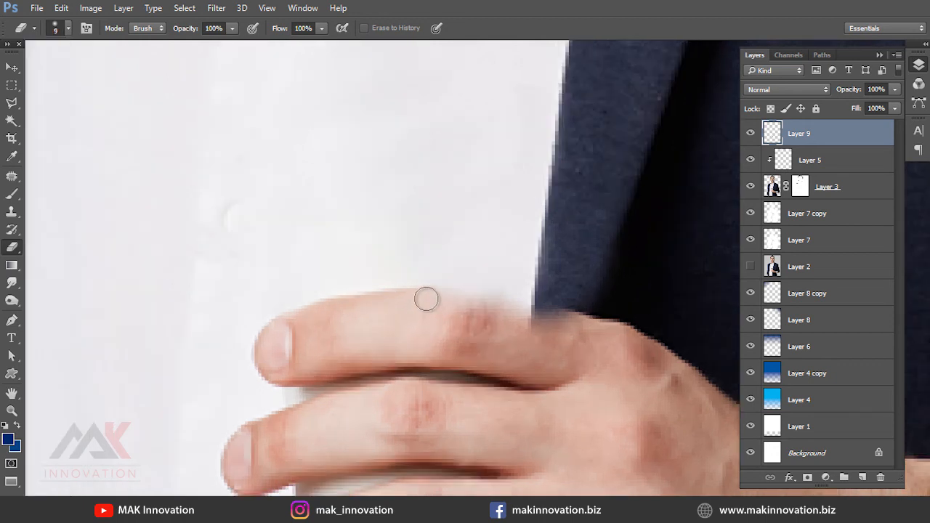
pyautogui.moveTo(465, 300)
pyautogui.mouseDown()
pyautogui.moveTo(545, 308)
pyautogui.moveTo(565, 324)
pyautogui.mouseUp()
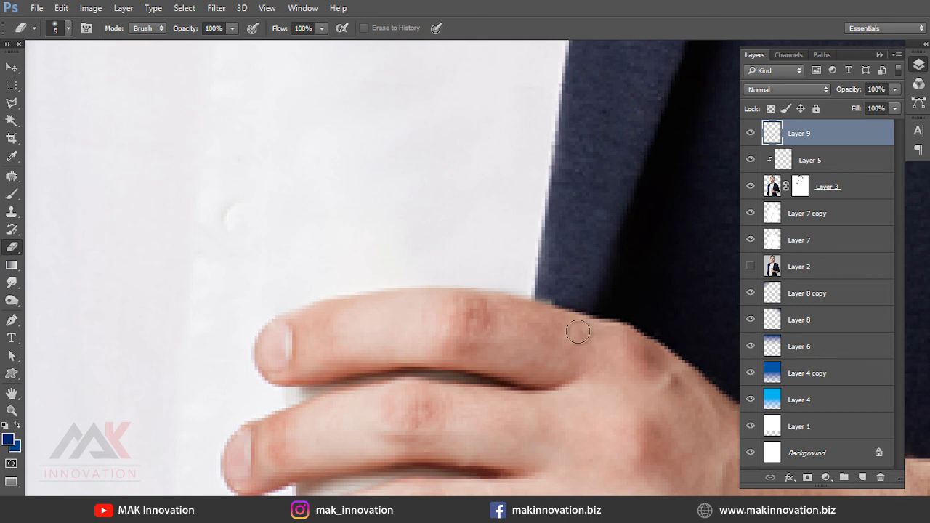
# Erase the cloned patch on Layer 9 over the shirt button above the hand, using a larger Eraser.
pyautogui.hotkey('ctrl', '0')
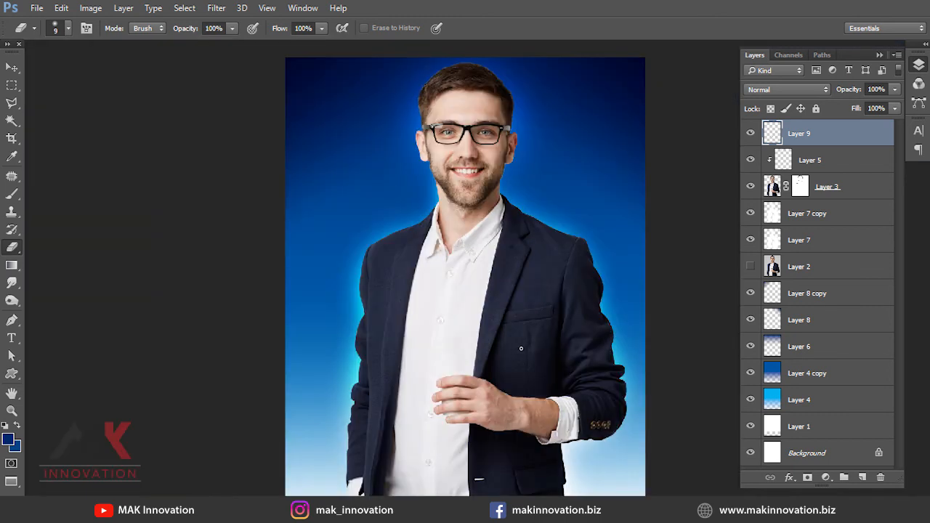
pyautogui.moveTo(465, 392); pyautogui.dragTo(528, 457)
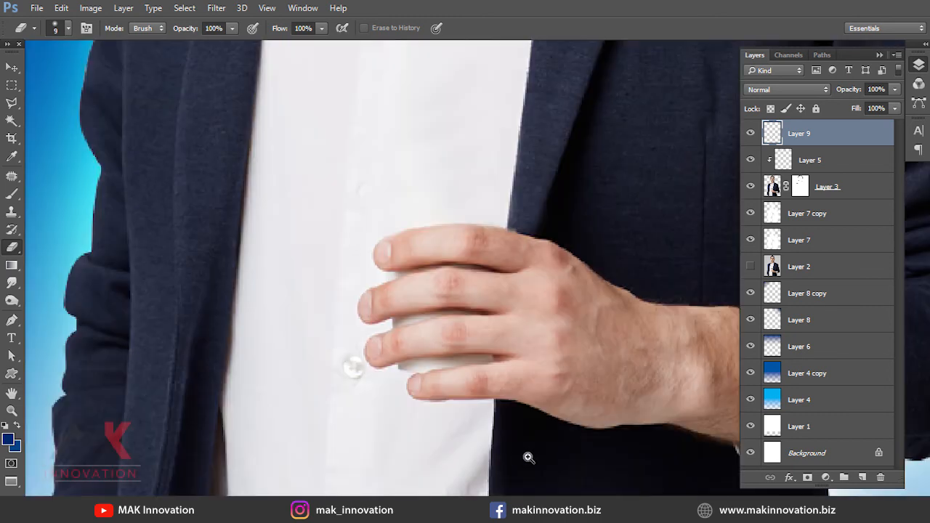
pyautogui.moveTo(302, 204); pyautogui.dragTo(597, 454)
pyautogui.click(470, 310)
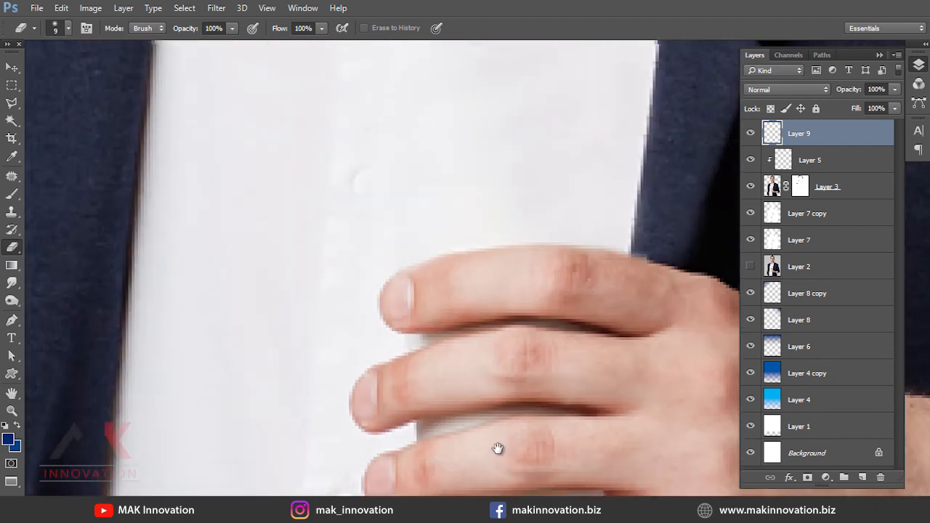
pyautogui.press(']')
pyautogui.press(']')
pyautogui.press(']')
pyautogui.press(']')
pyautogui.click(363, 183)
pyautogui.moveTo(363, 183)
pyautogui.mouseDown()
pyautogui.moveTo(332, 234)
pyautogui.moveTo(356, 194)
pyautogui.mouseUp()
pyautogui.press('v')
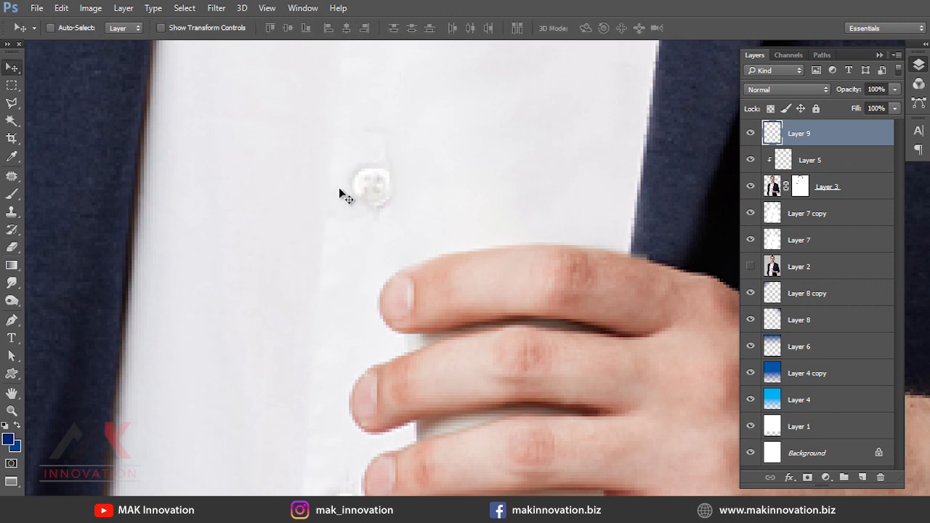
# Clone shirt fabric over the marks around the restored button with the Clone Stamp, reducing its brush to 20 px.
pyautogui.press('b')
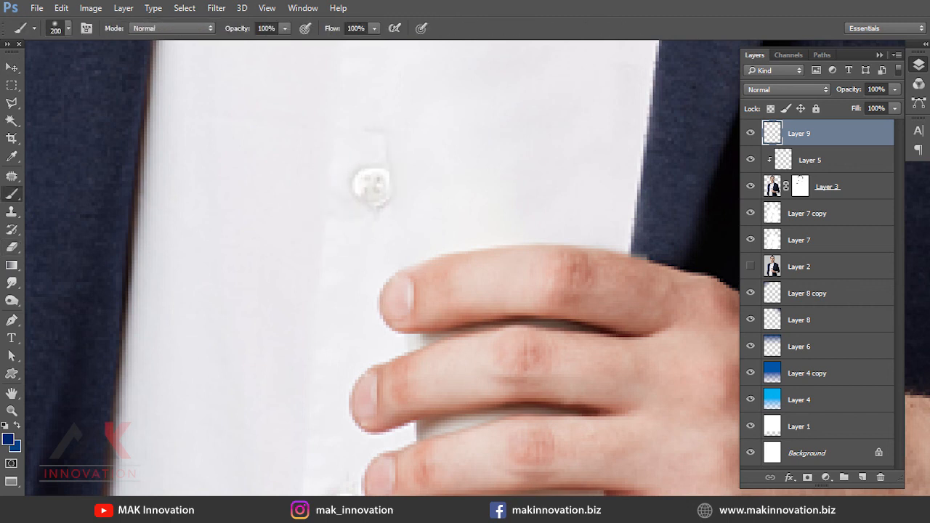
pyautogui.press('s')
pyautogui.moveTo(380, 111); pyautogui.dragTo(379, 182)
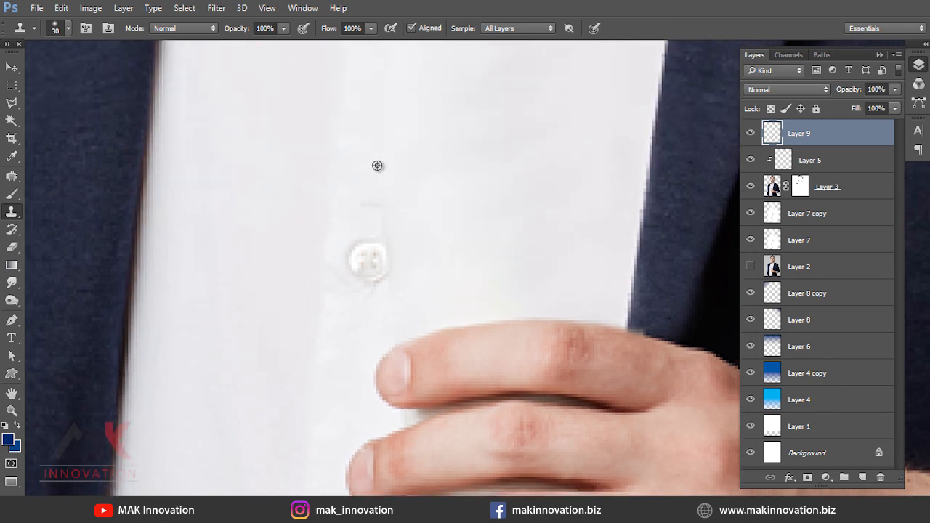
pyautogui.press('[')
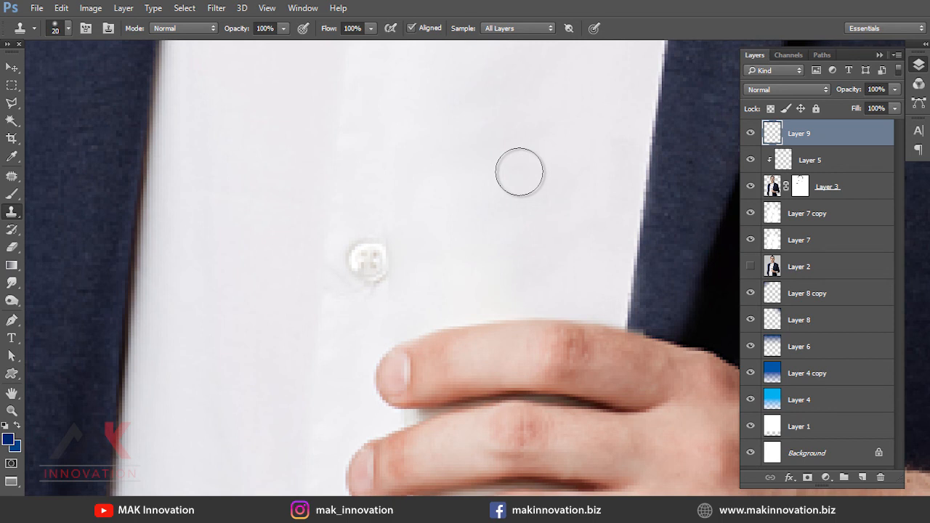
pyautogui.press('v')
pyautogui.hotkey('ctrl', '0')
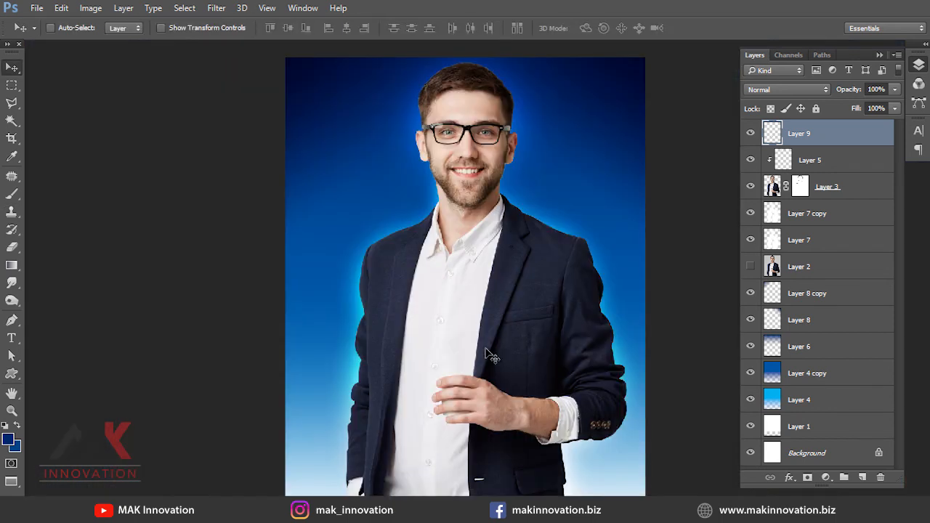
# Trace a closed Pen tool path around the cup remnant between the ring and little fingers, extending onto the shirt.
pyautogui.moveTo(428, 370); pyautogui.dragTo(533, 443)
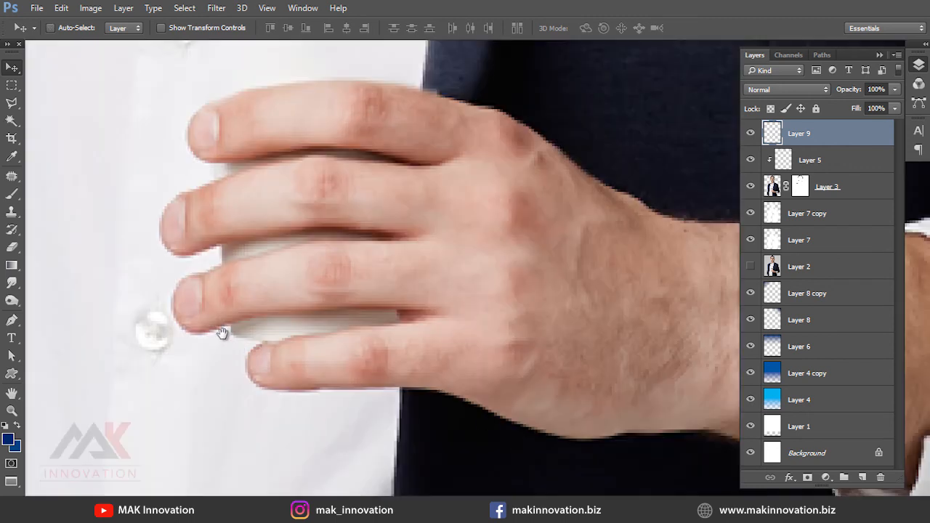
pyautogui.moveTo(279, 320); pyautogui.dragTo(446, 210)
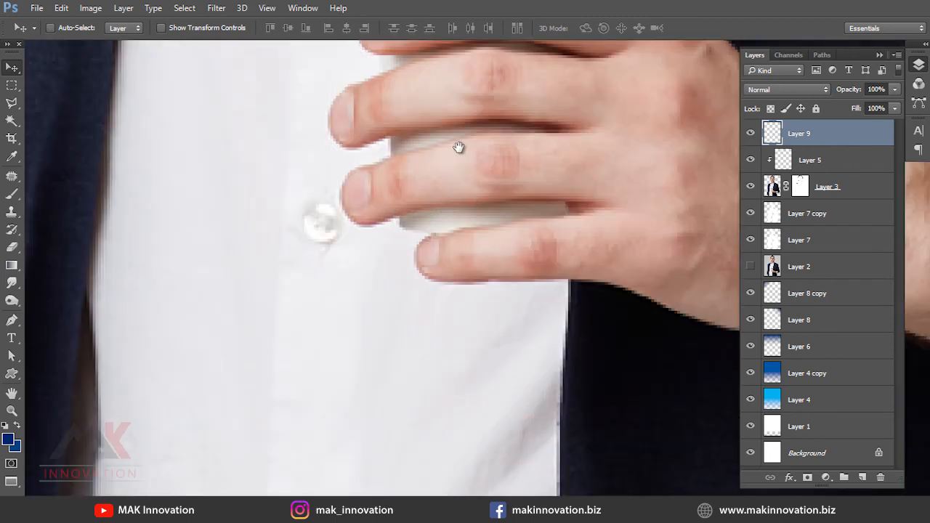
pyautogui.moveTo(458, 148); pyautogui.dragTo(436, 180)
pyautogui.moveTo(411, 119); pyautogui.dragTo(394, 196)
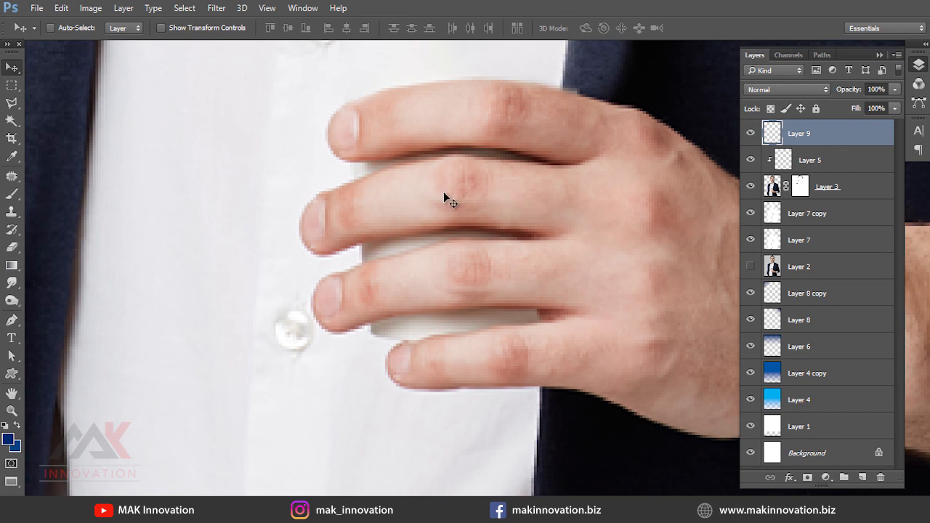
pyautogui.press('p')
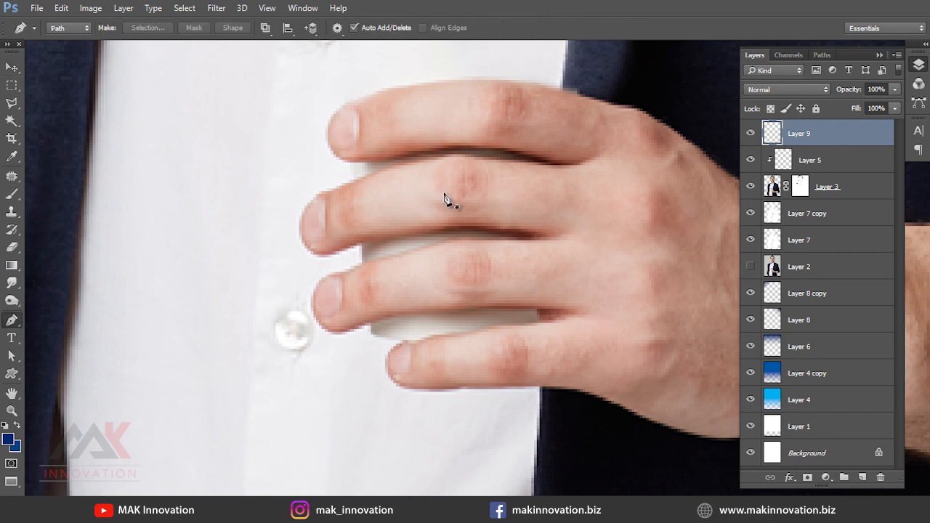
pyautogui.moveTo(253, 188); pyautogui.dragTo(693, 404)
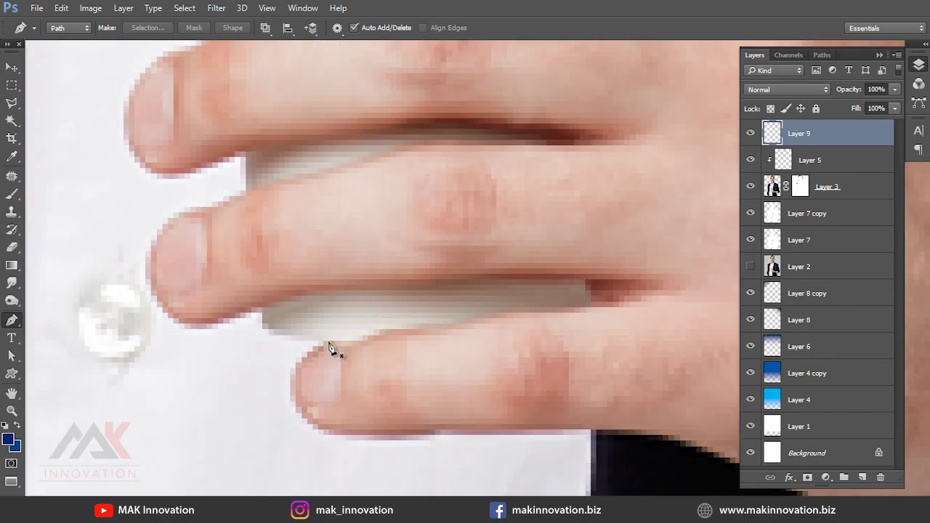
pyautogui.click(323, 340)
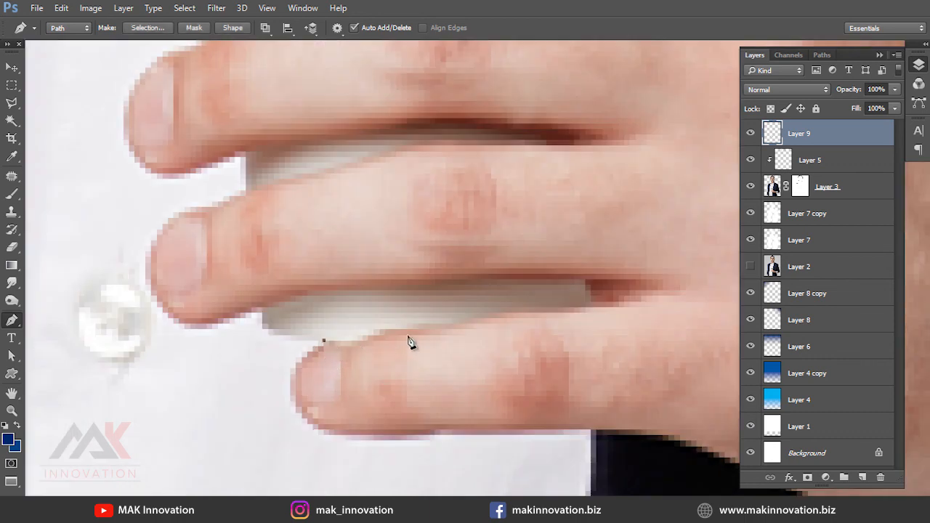
pyautogui.moveTo(362, 340); pyautogui.dragTo(385, 339)
pyautogui.moveTo(435, 323); pyautogui.dragTo(465, 322)
pyautogui.click(478, 320)
pyautogui.moveTo(524, 313); pyautogui.dragTo(590, 289)
pyautogui.moveTo(525, 279); pyautogui.dragTo(481, 279)
pyautogui.moveTo(412, 285); pyautogui.dragTo(334, 284)
pyautogui.moveTo(273, 301); pyautogui.dragTo(236, 353)
pyautogui.click(251, 313)
pyautogui.moveTo(251, 363); pyautogui.dragTo(258, 365)
pyautogui.moveTo(291, 363); pyautogui.dragTo(298, 358)
pyautogui.click(324, 340)
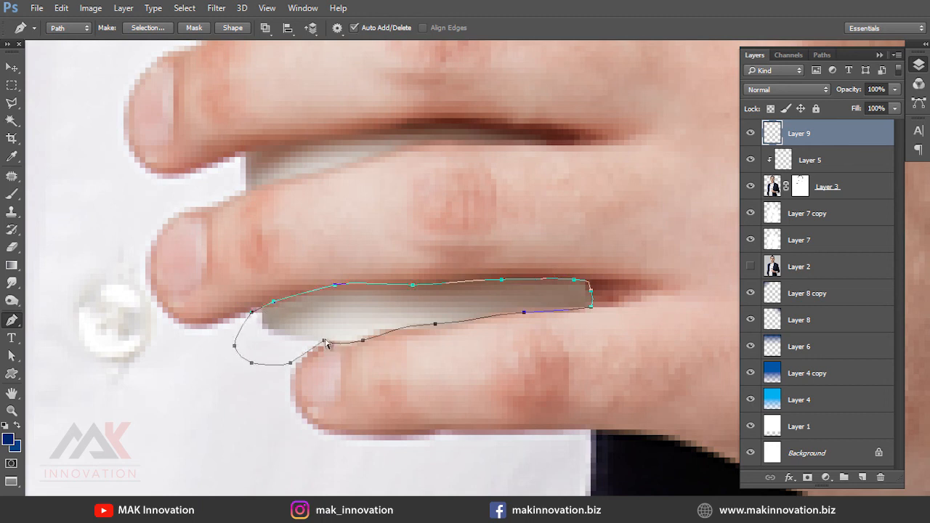
# Trace a second closed path around the cup remnant between the middle and ring fingers.
pyautogui.click(239, 151)
pyautogui.moveTo(351, 129); pyautogui.dragTo(387, 127)
pyautogui.click(412, 123)
pyautogui.click(480, 124)
pyautogui.click(502, 125)
pyautogui.click(534, 130)
pyautogui.click(547, 145)
pyautogui.click(490, 140)
pyautogui.click(469, 142)
pyautogui.click(409, 144)
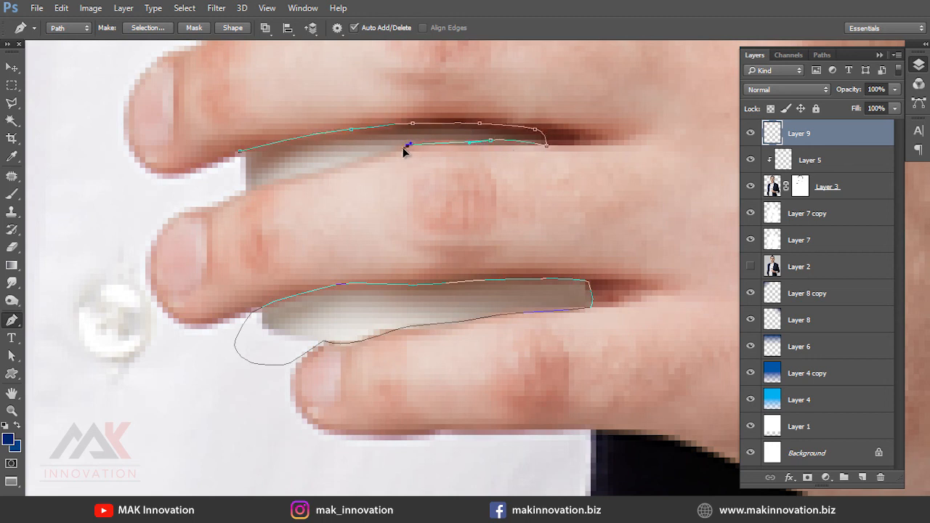
pyautogui.click(339, 168)
pyautogui.click(278, 185)
pyautogui.moveTo(207, 207); pyautogui.dragTo(196, 212)
pyautogui.click(194, 196)
pyautogui.click(218, 167)
pyautogui.click(240, 151)
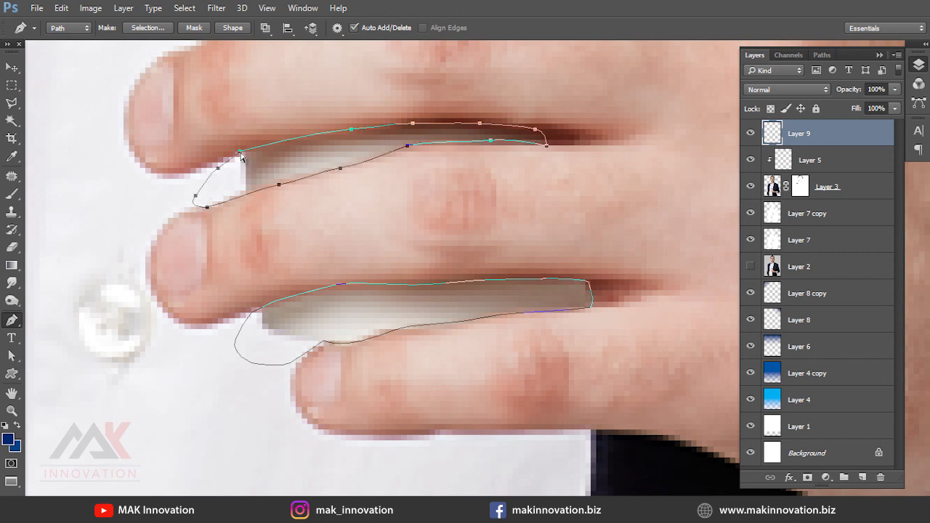
# Turn both finger-gap paths into a selection and add a new layer above Layer 9.
pyautogui.hotkey('ctrl', 'Return')
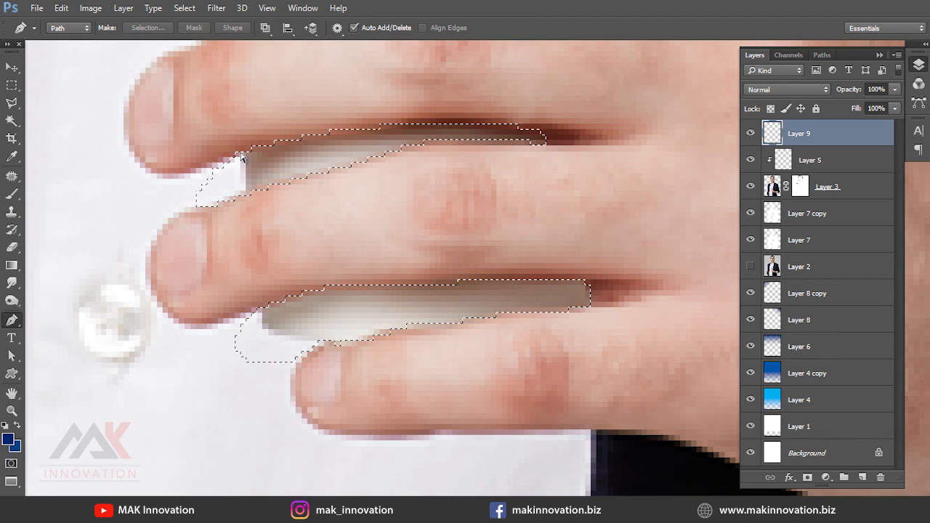
pyautogui.hotkey('ctrl', 'shift', 'n')
pyautogui.press('Return')
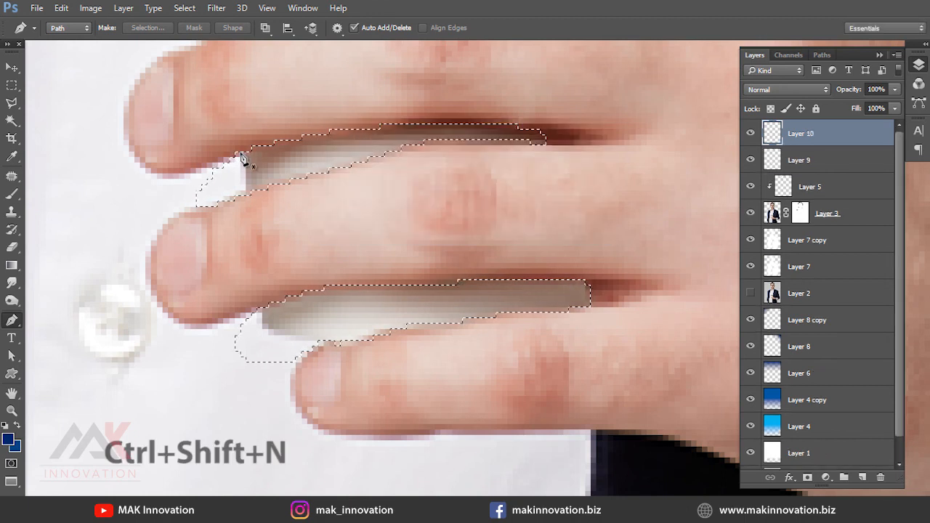
# Paint both selected finger gaps on Layer 10 with sampled shirt colour using a 25 px Brush, and clear the selection.
pyautogui.press('b')
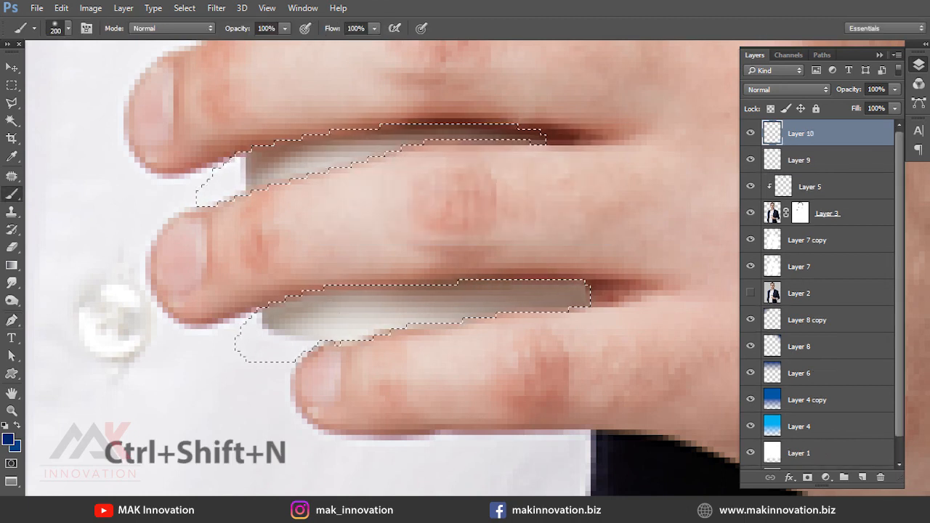
pyautogui.press('[')
pyautogui.press('[')
pyautogui.press('[')
pyautogui.press('[')
pyautogui.press('[')
pyautogui.press('[')
pyautogui.press('[')
pyautogui.press('[')
pyautogui.press('[')
pyautogui.press('[')
pyautogui.press('[')
pyautogui.press('[')
pyautogui.press('[')
pyautogui.press('[')
pyautogui.keyDown('alt'); pyautogui.click(259, 406); pyautogui.keyUp('alt')
pyautogui.moveTo(278, 330)
pyautogui.mouseDown()
pyautogui.moveTo(299, 315)
pyautogui.moveTo(532, 284)
pyautogui.moveTo(604, 289)
pyautogui.mouseUp()
pyautogui.moveTo(603, 151)
pyautogui.mouseDown()
pyautogui.moveTo(432, 154)
pyautogui.moveTo(214, 185)
pyautogui.mouseUp()
pyautogui.hotkey('ctrl', 'd')
# Erase a spot of Layer 10's paint beside the ring fingertip with a 10 px Eraser.
pyautogui.press('e')
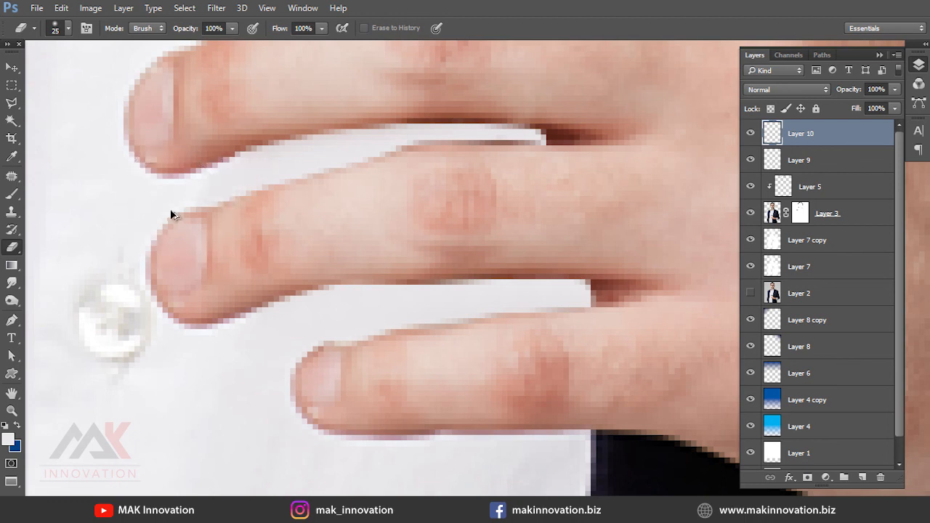
pyautogui.press('[')
pyautogui.click(265, 320)
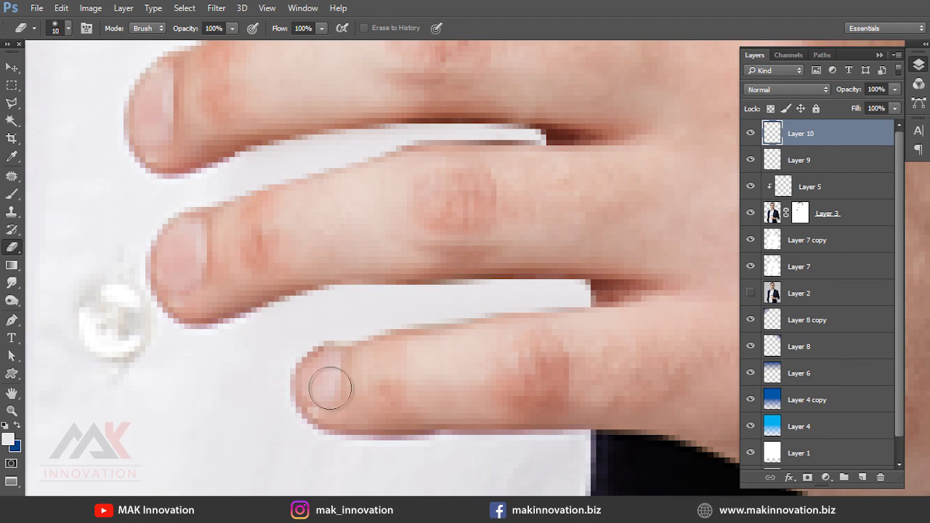
pyautogui.hotkey('ctrl', '0')
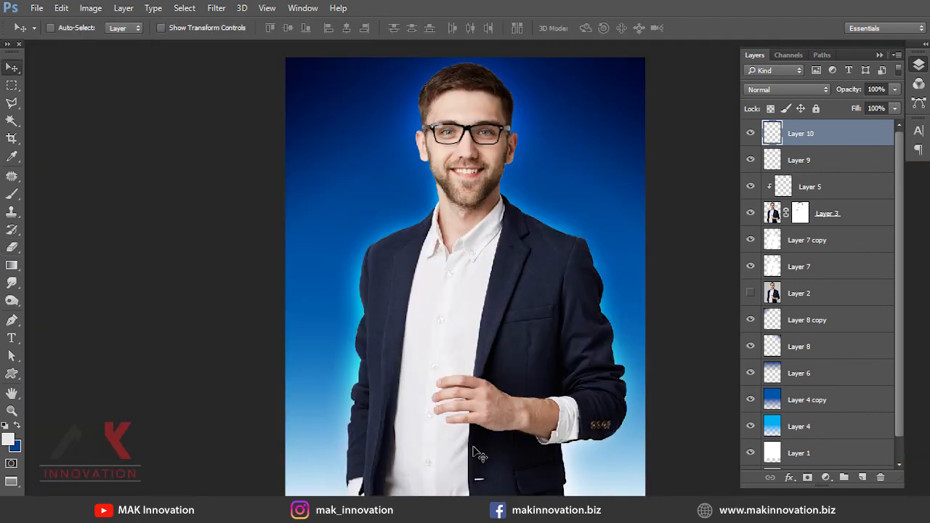
pyautogui.moveTo(446, 386); pyautogui.dragTo(607, 454)
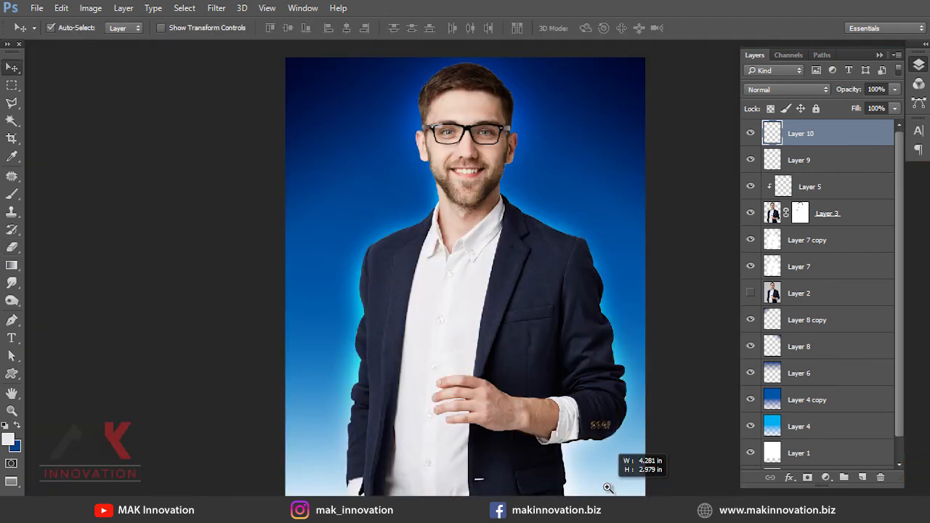
pyautogui.moveTo(135, 101); pyautogui.dragTo(342, 245)
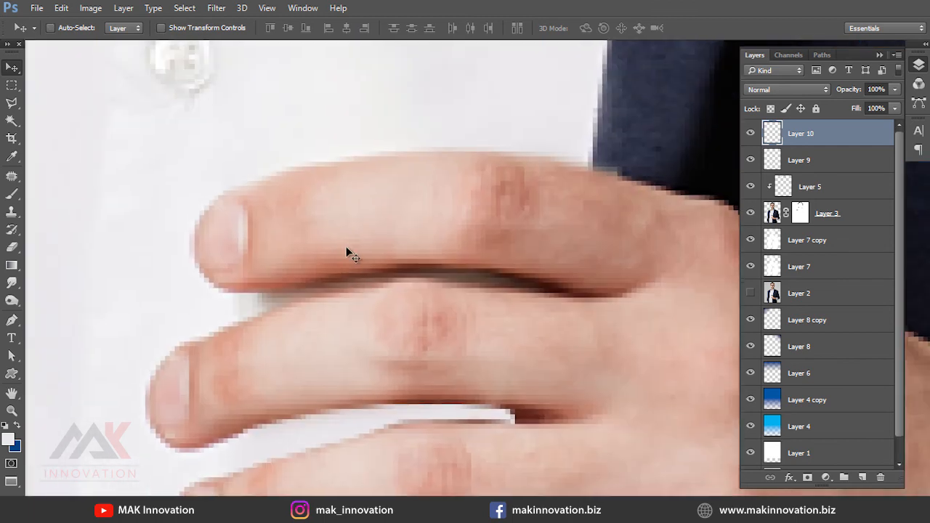
pyautogui.press('p')
pyautogui.click(232, 292)
pyautogui.moveTo(301, 283); pyautogui.dragTo(335, 277)
pyautogui.hotkey('ctrl', 'z')
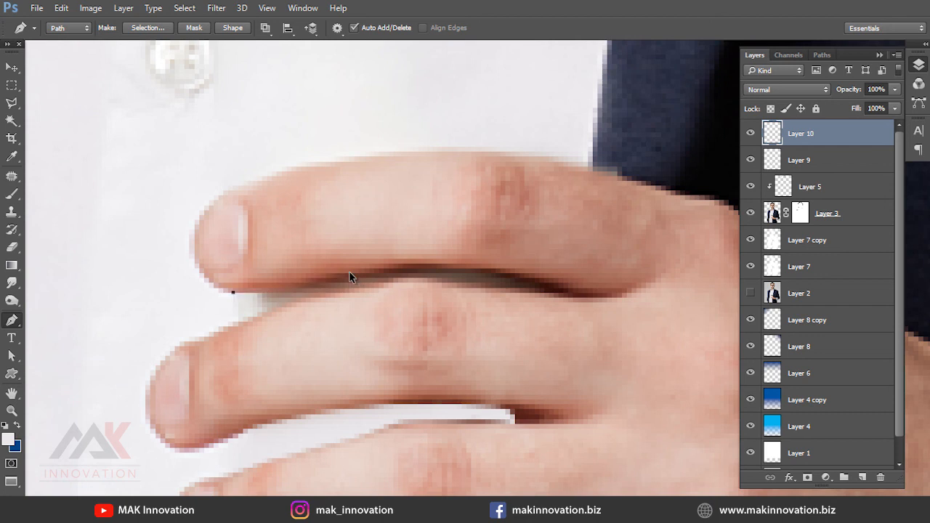
pyautogui.hotkey('ctrl', 'z')
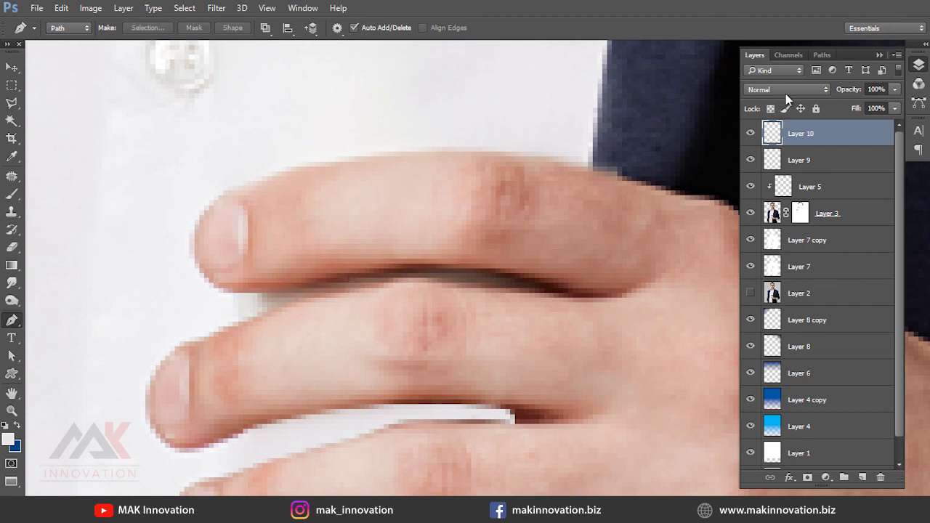
# Examine the work path around the finger gaps and the options for saving it.
pyautogui.click(822, 55)
pyautogui.click(788, 107)
pyautogui.scroll(-3, 506, 164)
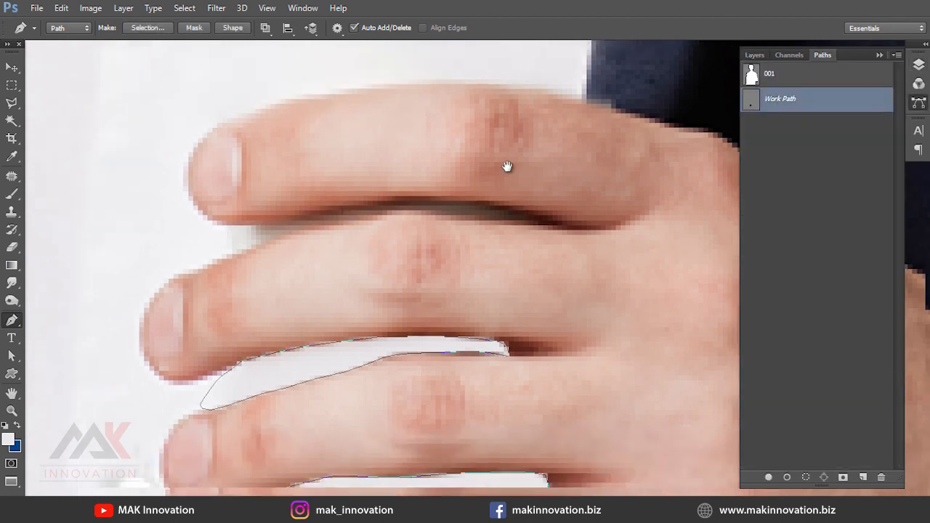
pyautogui.hotkey('ctrl', 'Return')
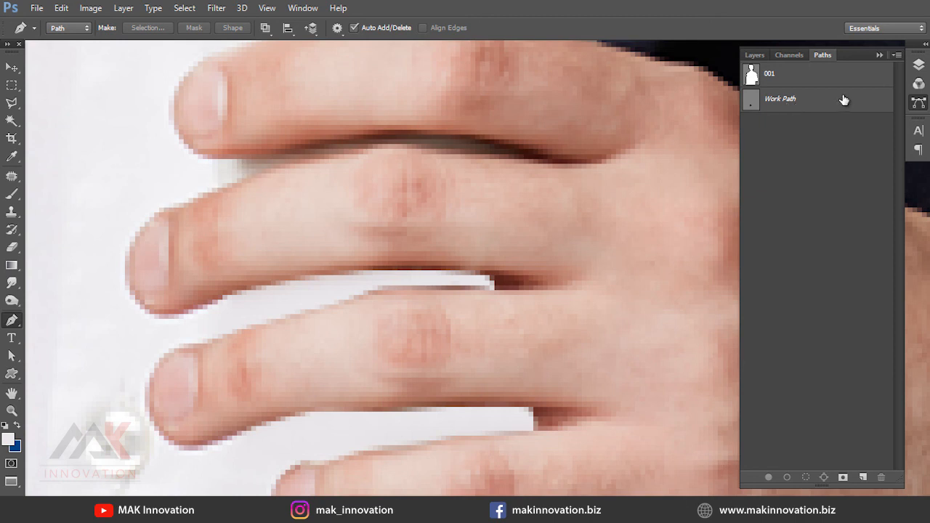
pyautogui.click(897, 56)
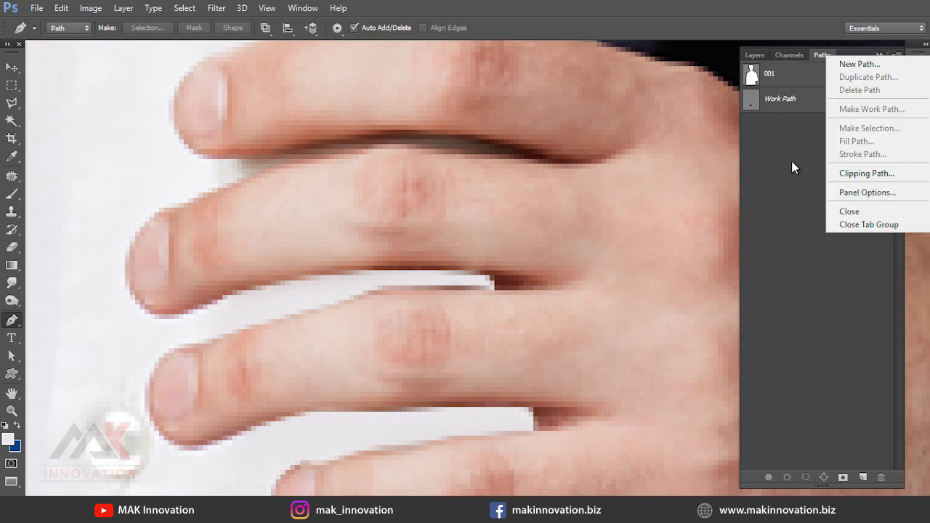
pyautogui.click(791, 161)
pyautogui.click(828, 101)
pyautogui.click(896, 56)
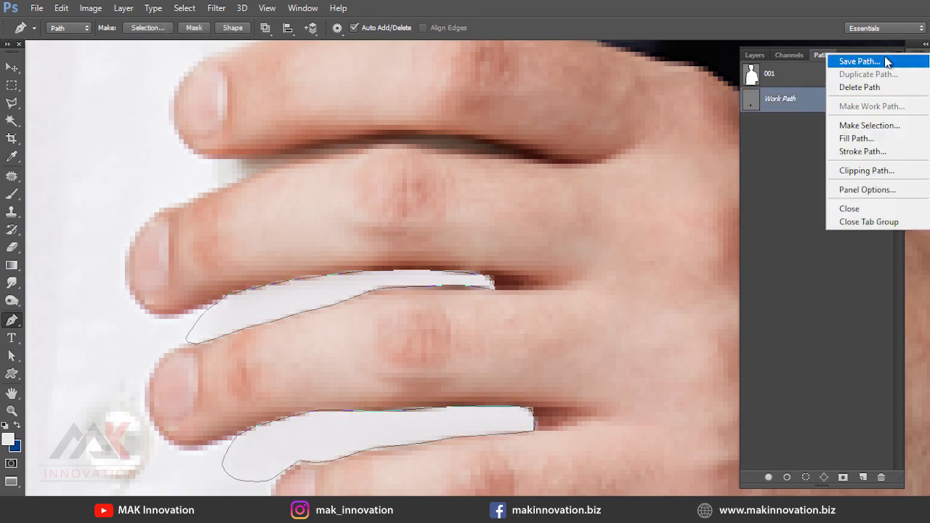
pyautogui.click(791, 158)
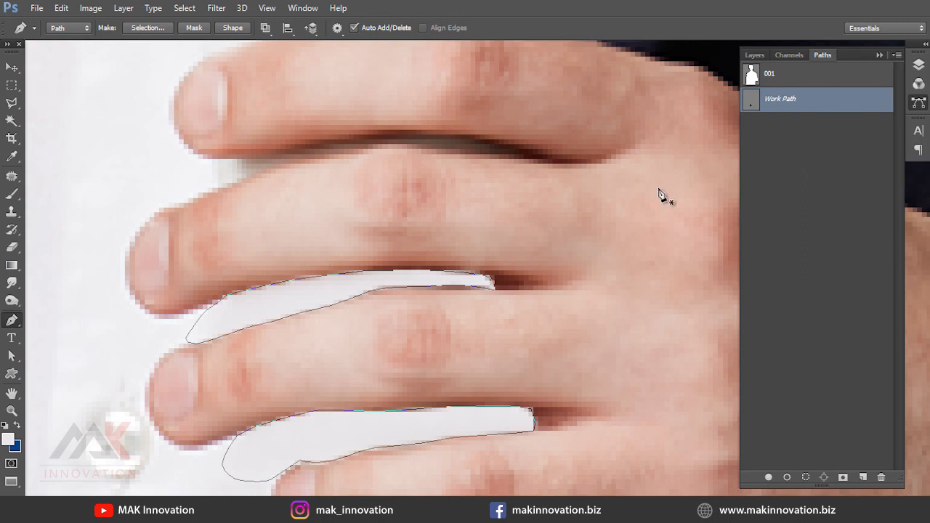
pyautogui.hotkey('ctrl', 'Return')
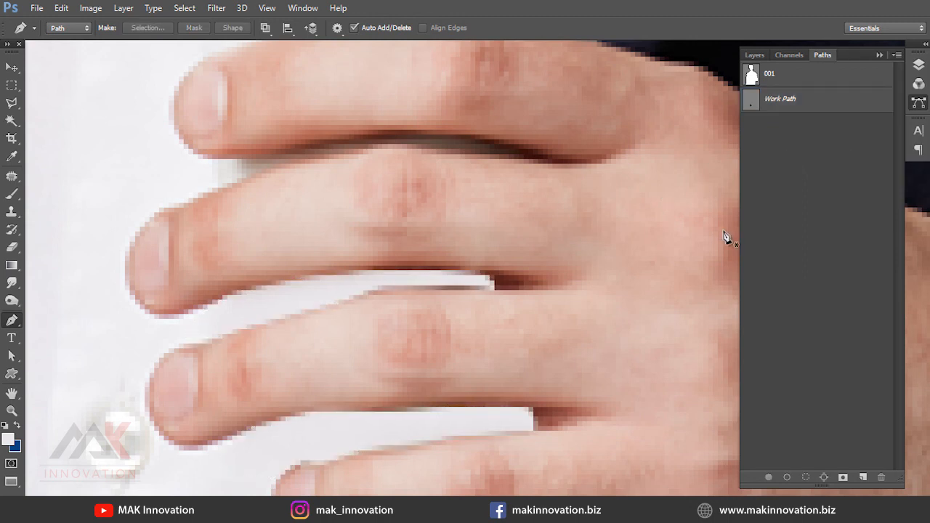
# Trace a closed path around the cup remnant between the index and middle fingers.
pyautogui.click(208, 159)
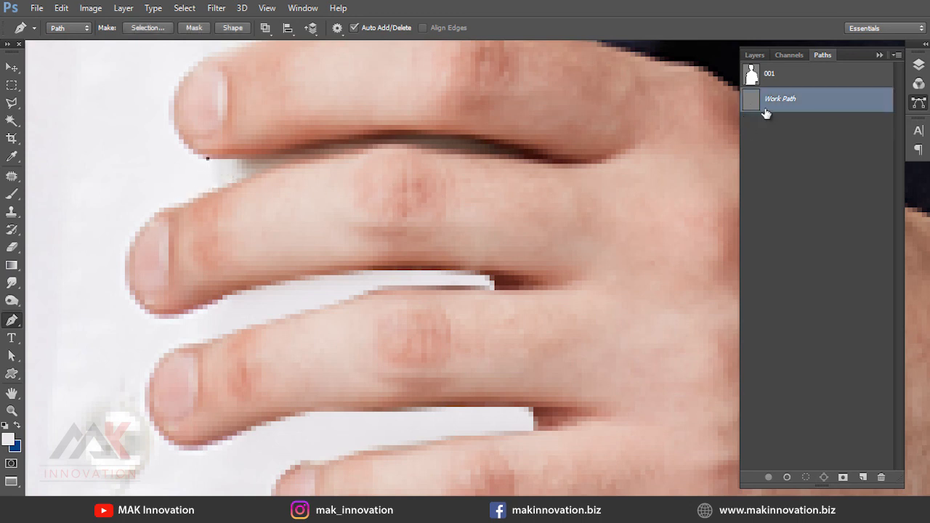
pyautogui.moveTo(261, 155); pyautogui.dragTo(425, 139)
pyautogui.moveTo(488, 139); pyautogui.dragTo(502, 152)
pyautogui.click(509, 154)
pyautogui.moveTo(435, 149); pyautogui.dragTo(275, 177)
pyautogui.click(217, 187)
pyautogui.click(193, 187)
pyautogui.click(183, 173)
pyautogui.click(208, 158)
# Select the index-to-middle-finger gap from its path, fill it with the shirt colour on Layer 10, and deselect.
pyautogui.hotkey('ctrl', 'Return')
pyautogui.press('Delete')
pyautogui.hotkey('ctrl', 'd')
pyautogui.hotkey('ctrl', '0')
pyautogui.press('v')
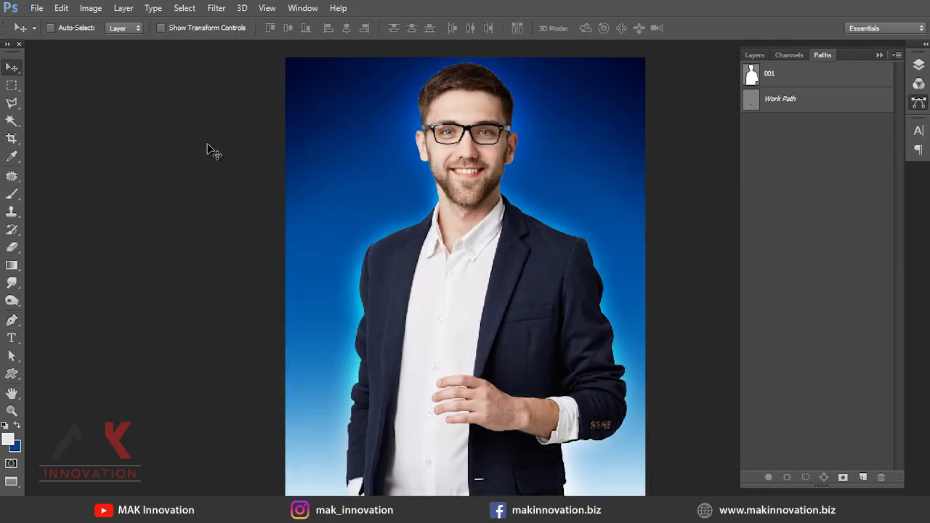
# Show the original photo on Layer 2 and bring it to the top of the layer stack.
pyautogui.click(754, 55)
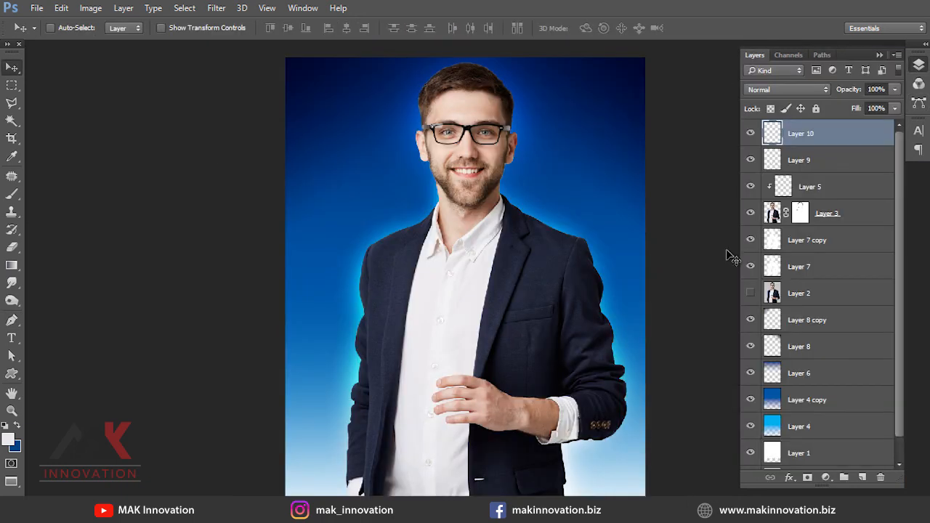
pyautogui.click(750, 292)
pyautogui.click(827, 298)
pyautogui.hotkey('ctrl', 'shift', ']')
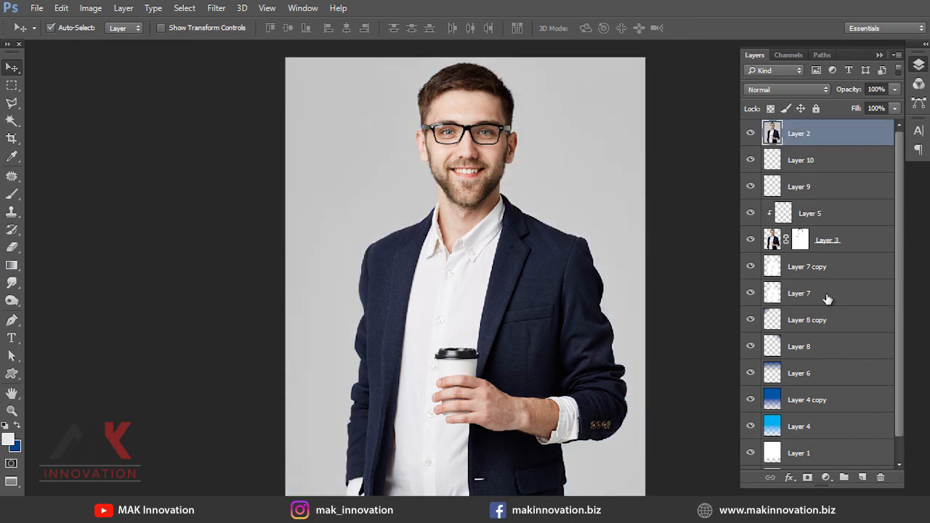
# Compare the original photo with the retouched image by toggling Layer 2's visibility, leaving it hidden.
pyautogui.click(754, 134)
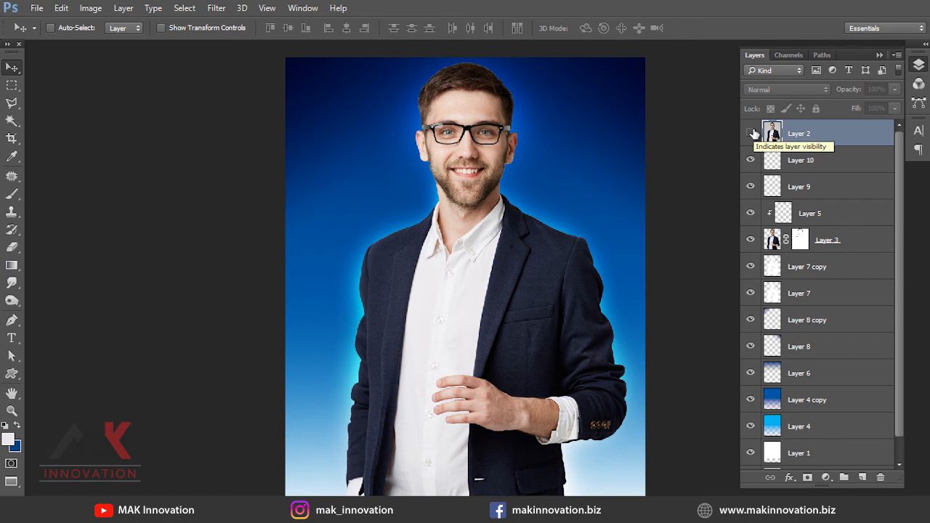
pyautogui.click(751, 133)
pyautogui.click(753, 133)
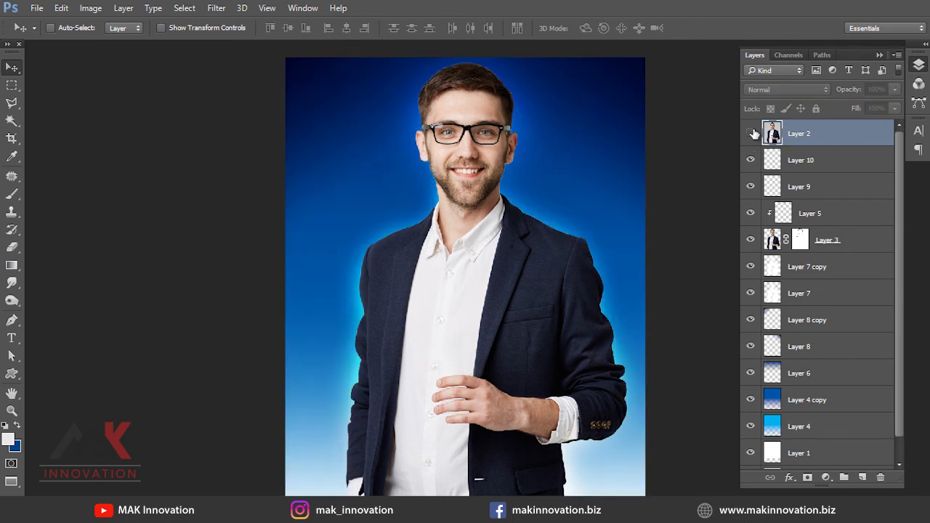
pyautogui.click(754, 133)
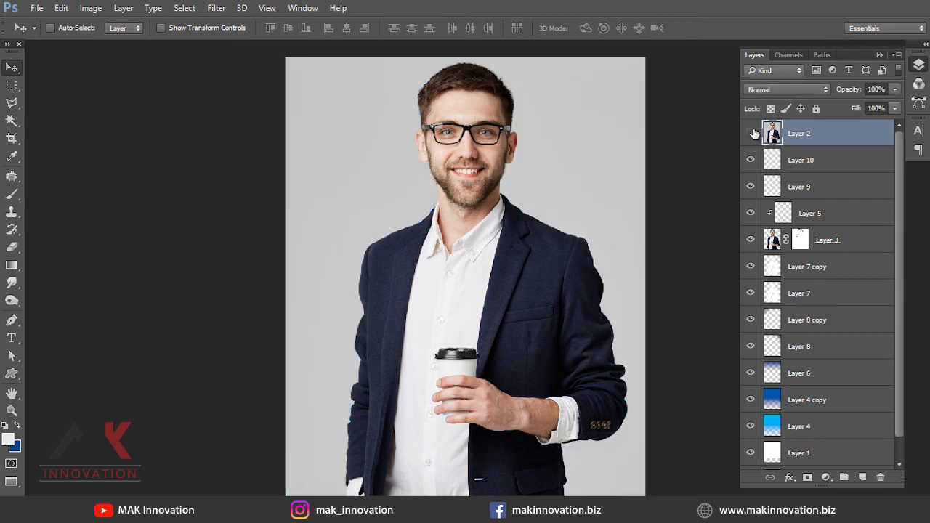
pyautogui.click(753, 134)
pyautogui.click(753, 134)
pyautogui.click(753, 133)
pyautogui.click(753, 133)
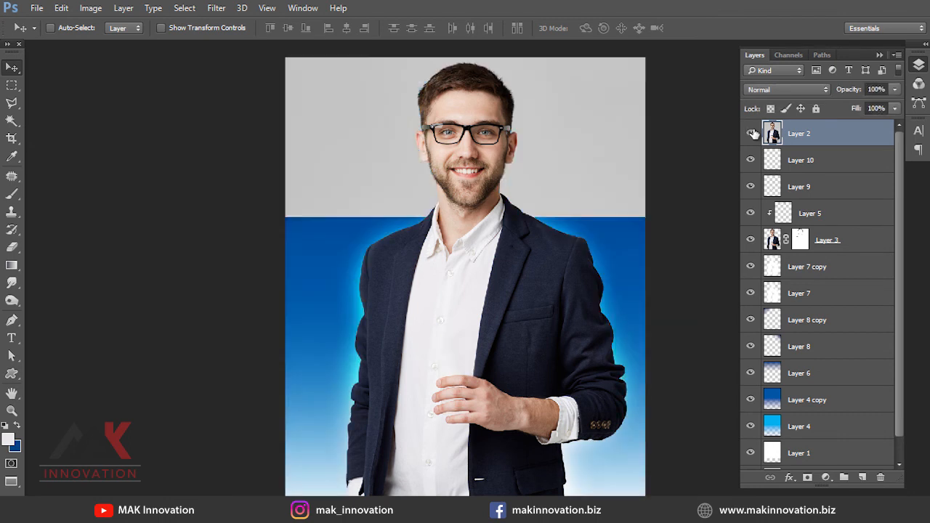
pyautogui.click(754, 133)
pyautogui.click(753, 134)
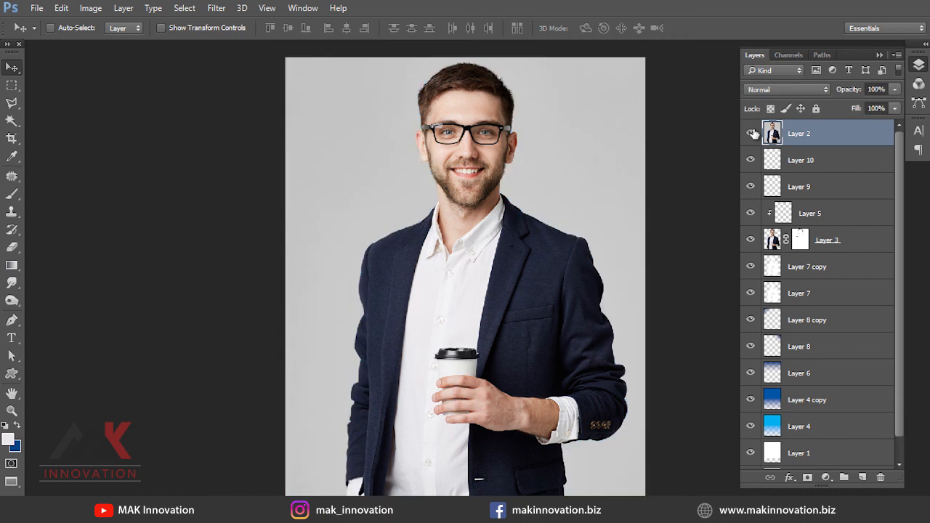
pyautogui.click(754, 134)
# Preview the retouched image in full-screen mode and return to the standard window, fitting the image to view.
pyautogui.press('f')
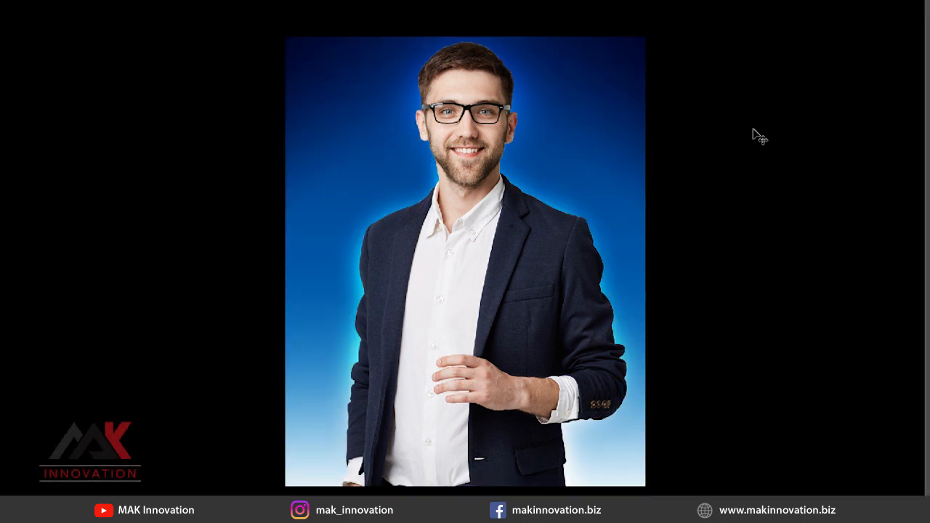
pyautogui.press('f')
pyautogui.hotkey('ctrl', '0')
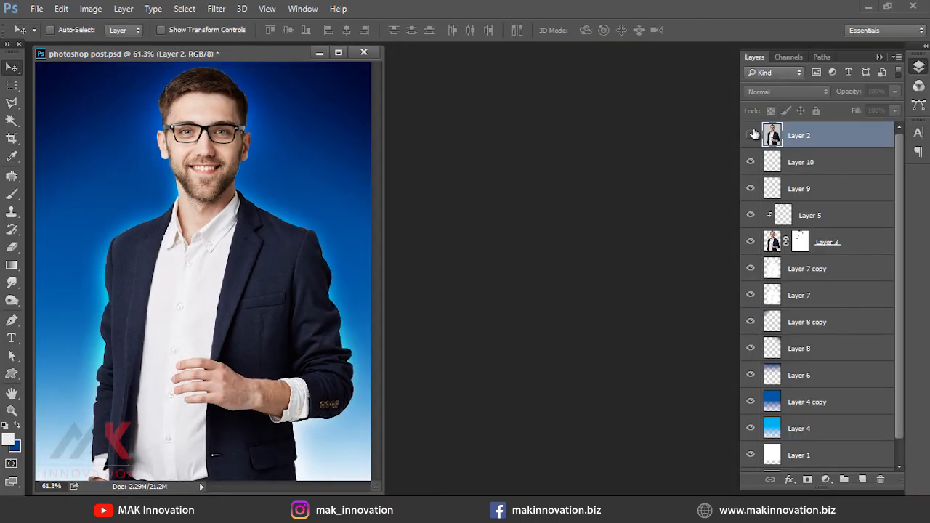